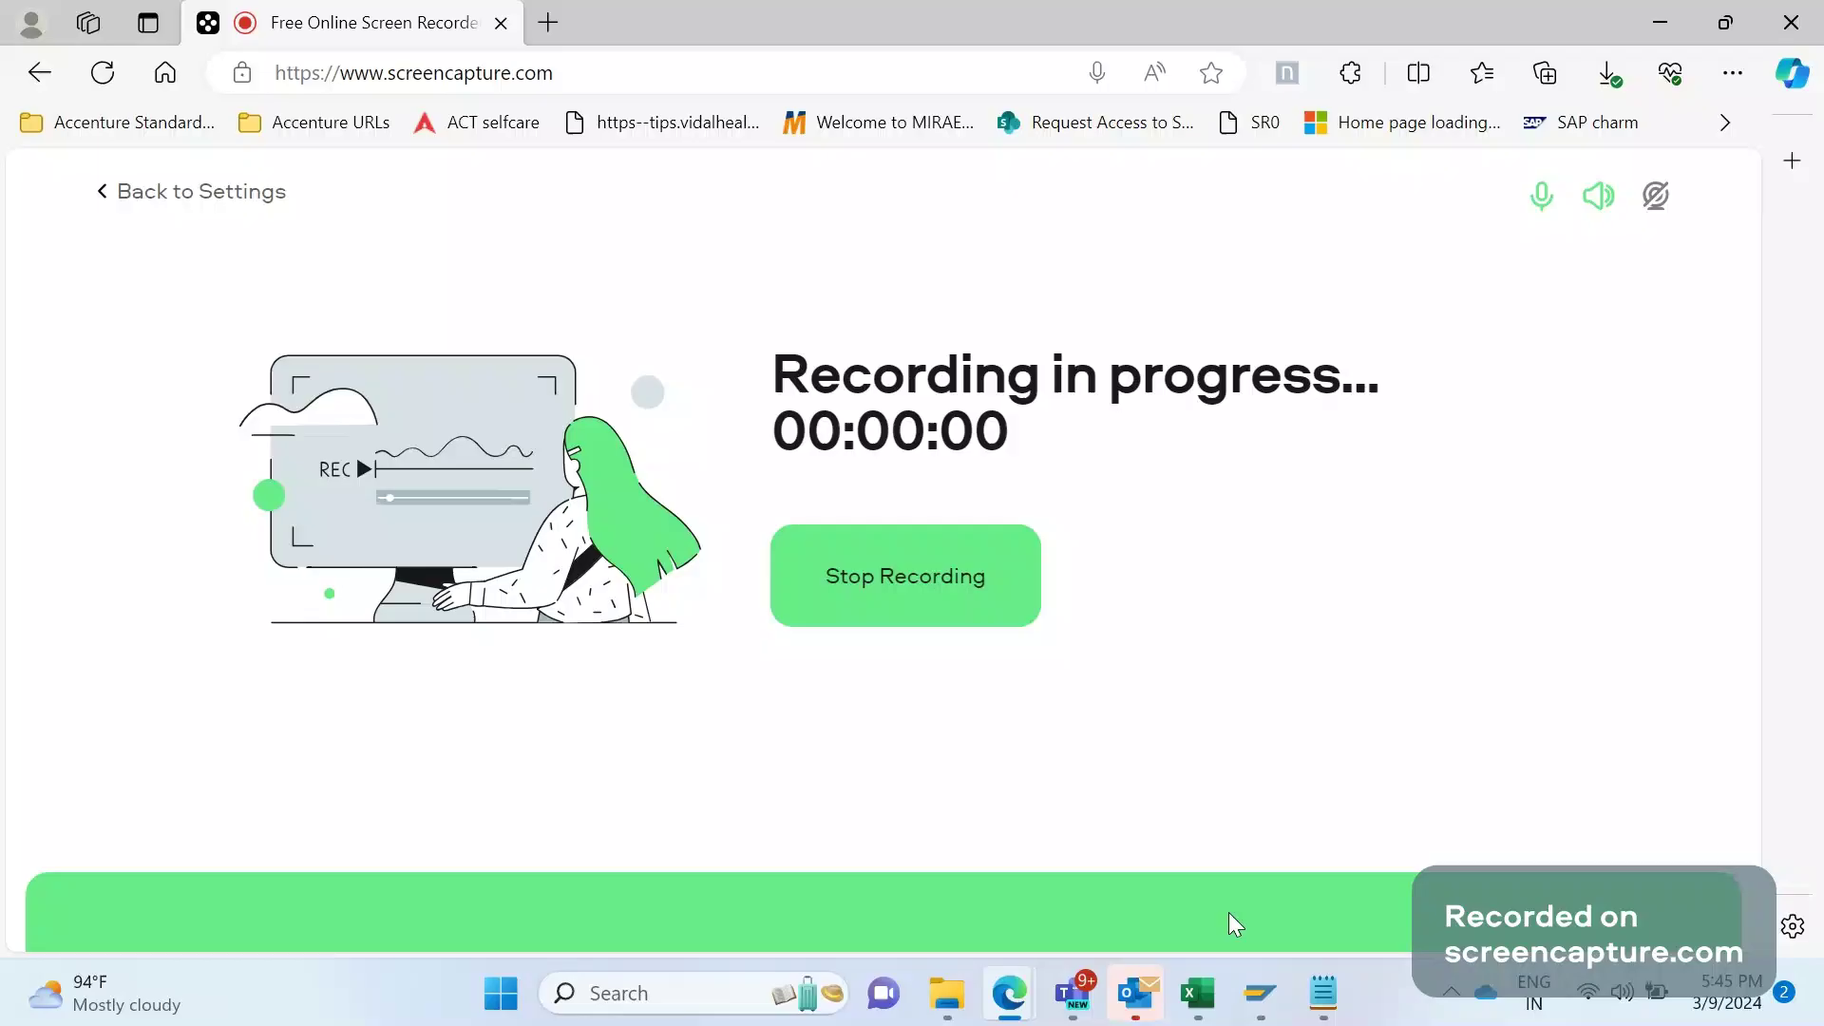
- Bring forward SAP GUI's display of outbound ORDERS05 IDoc 3219826, showing status 31
key(alt+Tab)
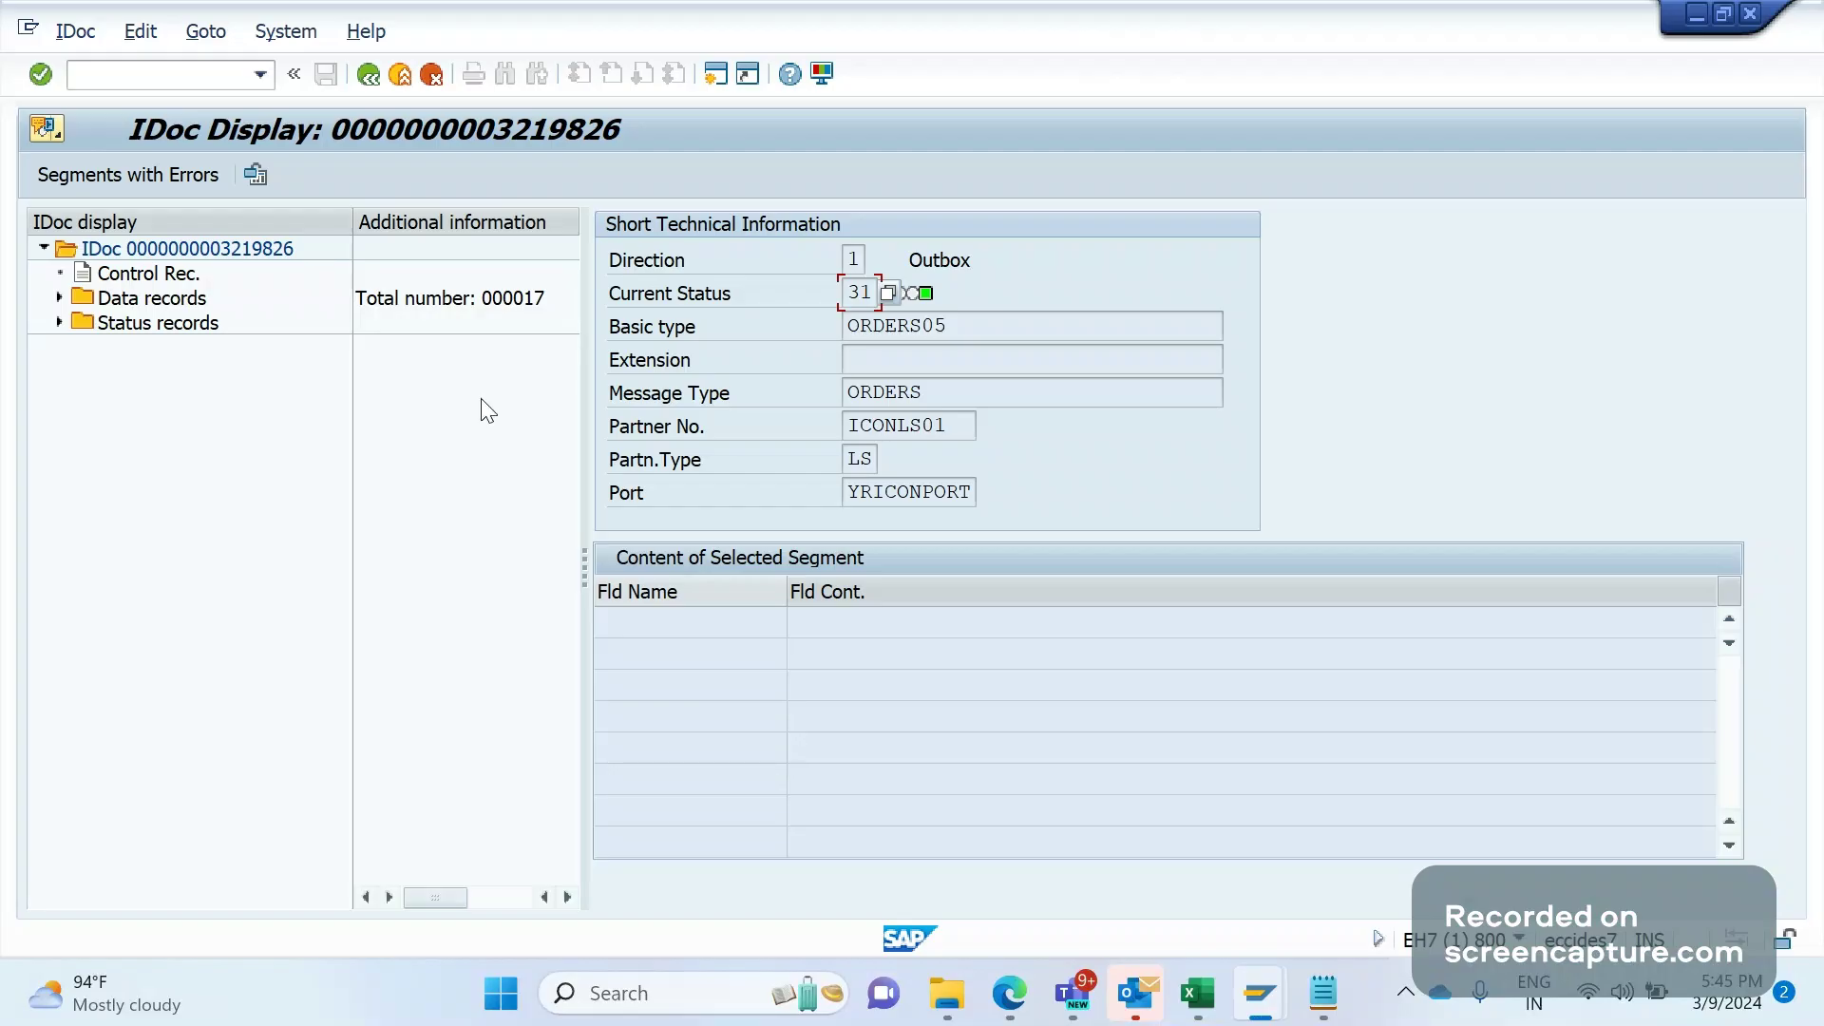
- Open Delete IDocs with /NWE11 and set Created On from 09.03.2021 to 09.03.2024
click(143, 74)
key(Return)
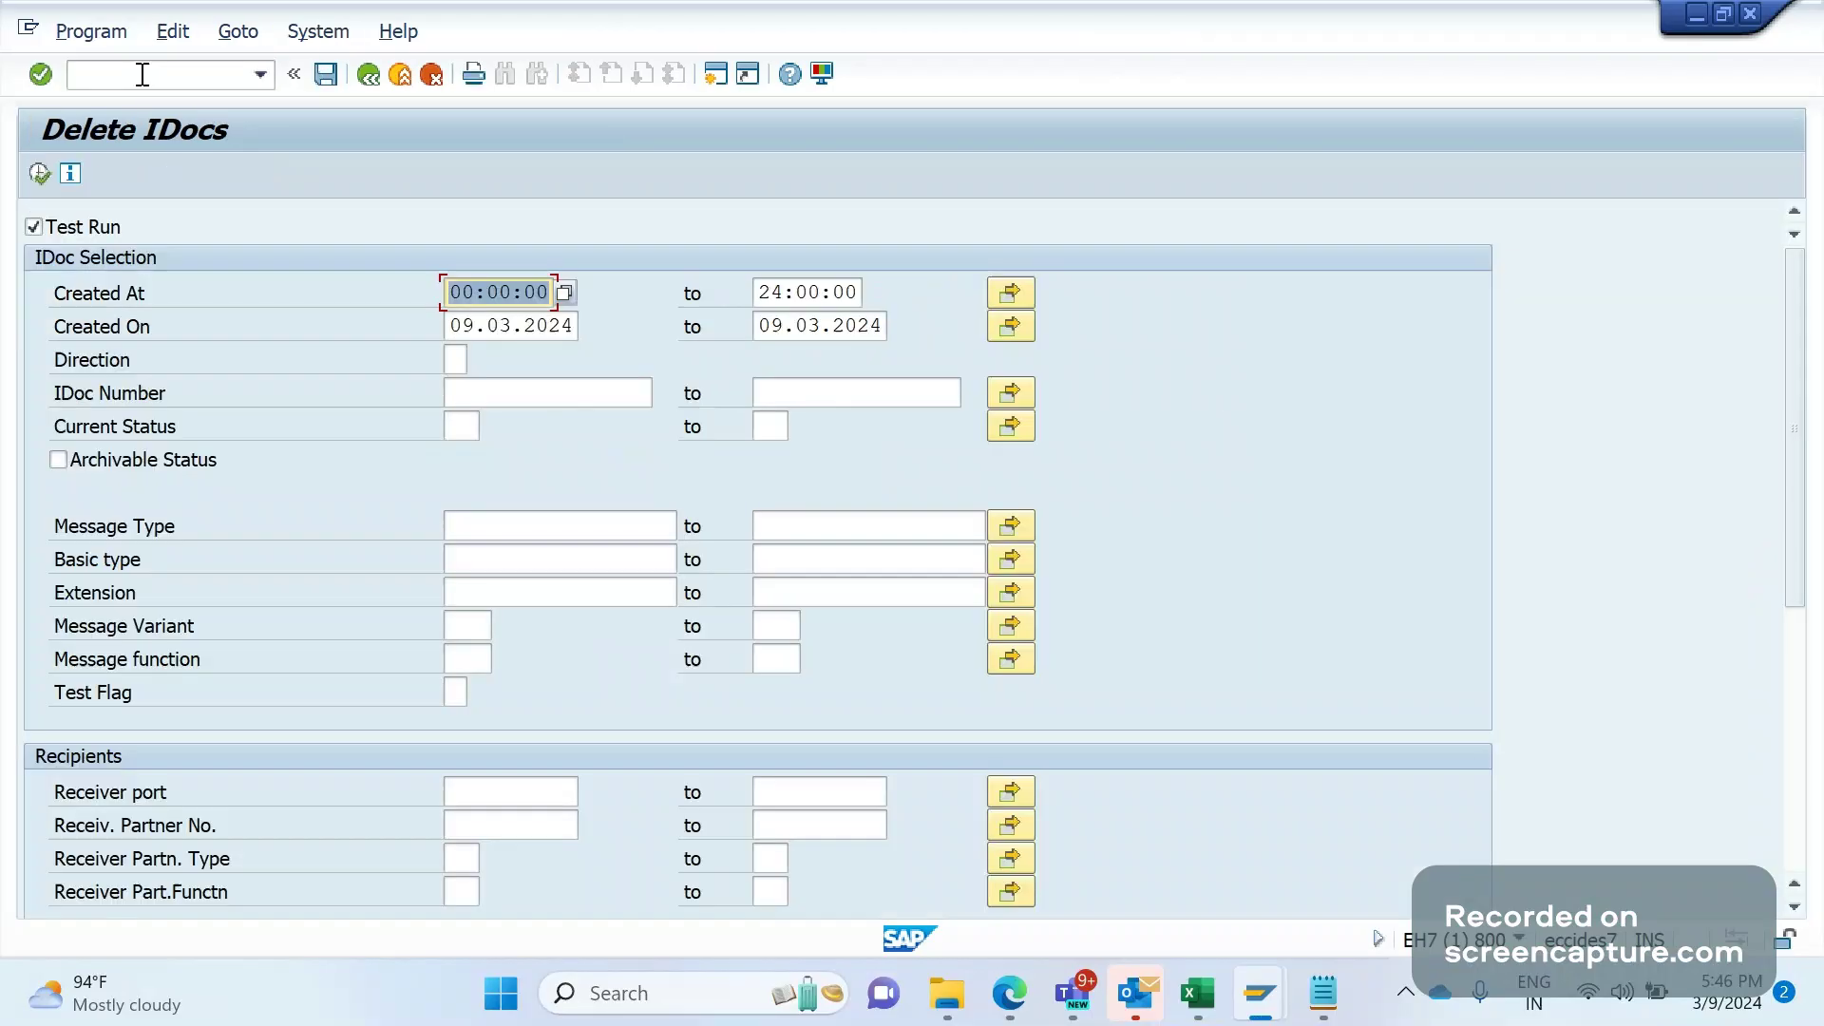
click(550, 329)
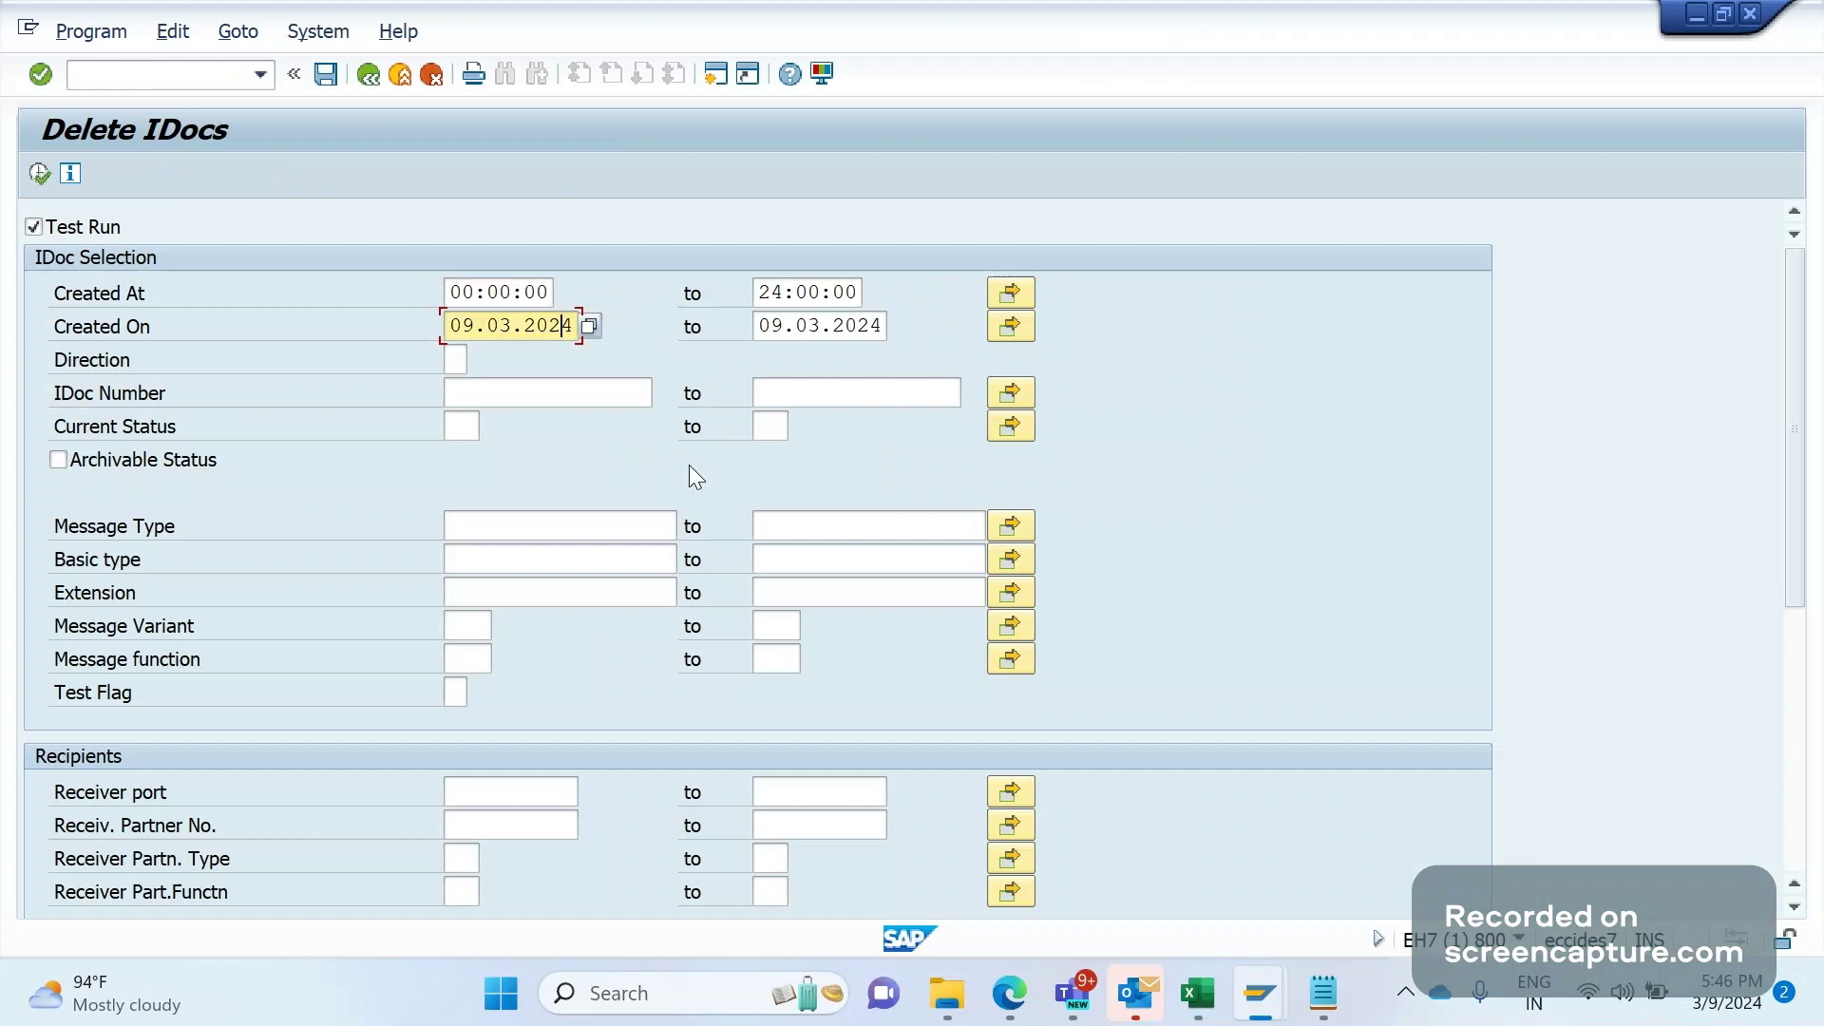
key(Delete)
drag(570, 326, 177, 324)
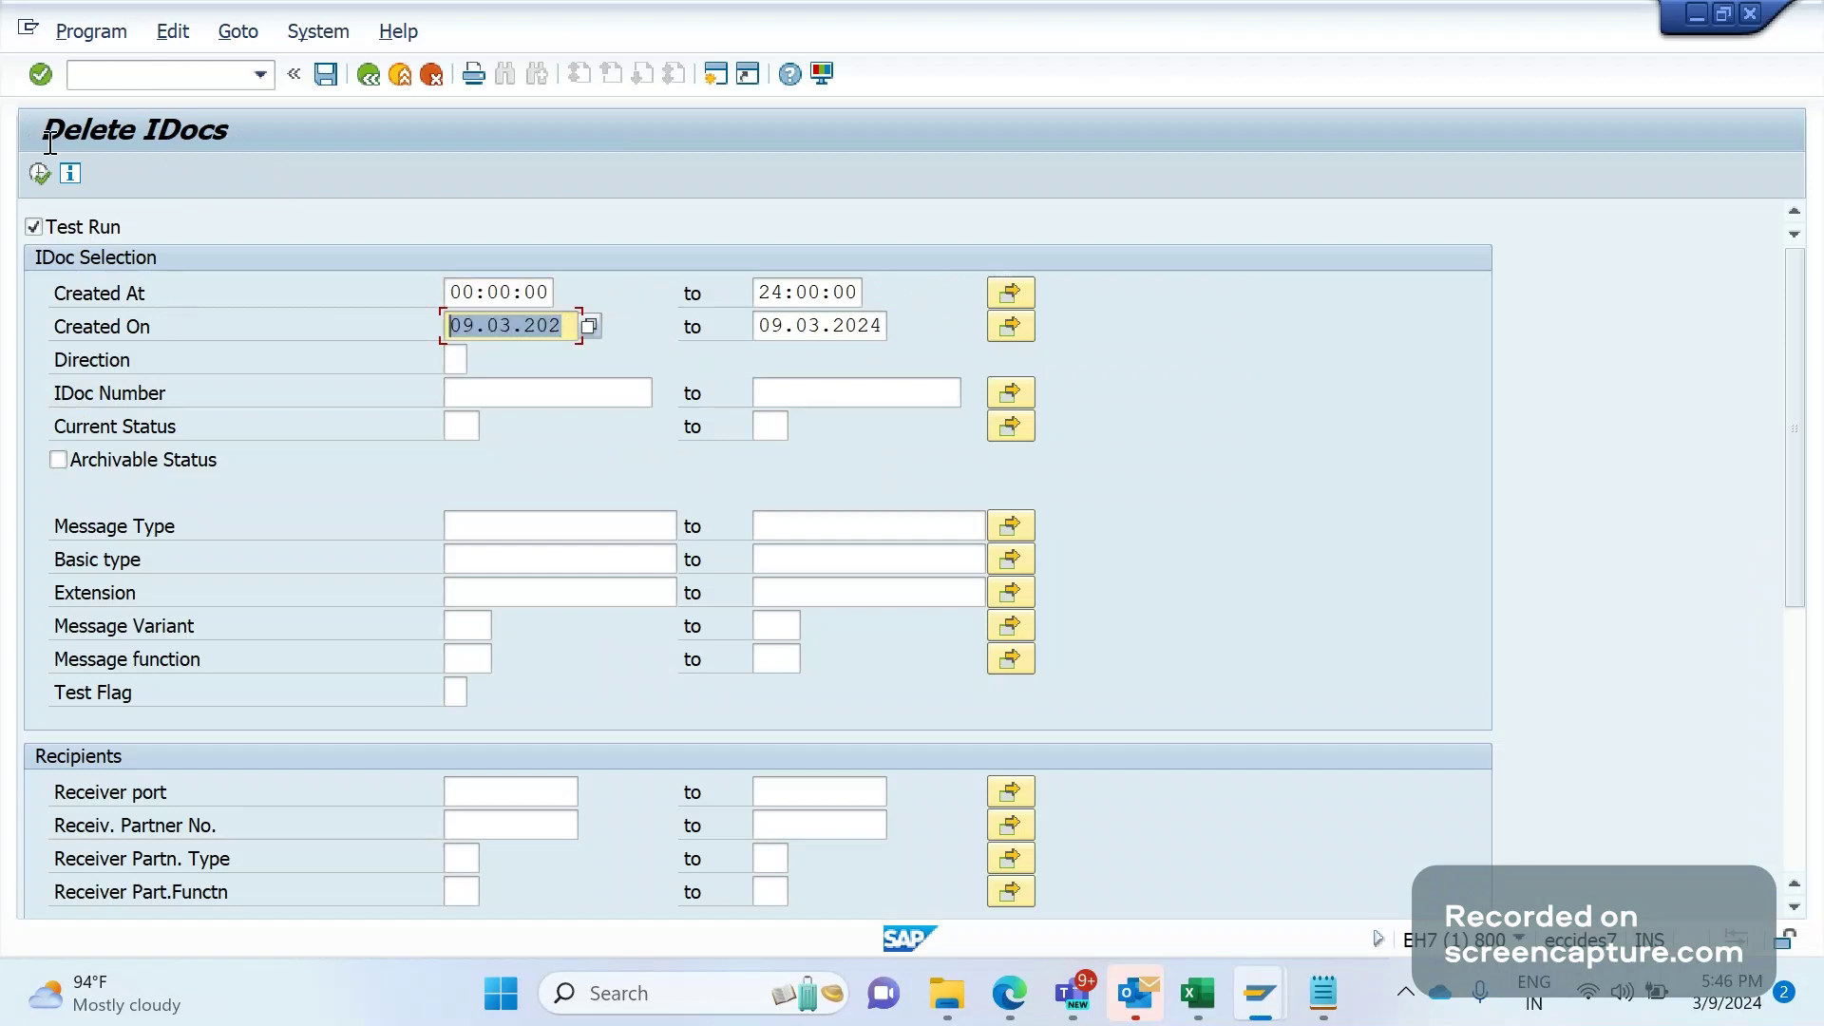
click(574, 335)
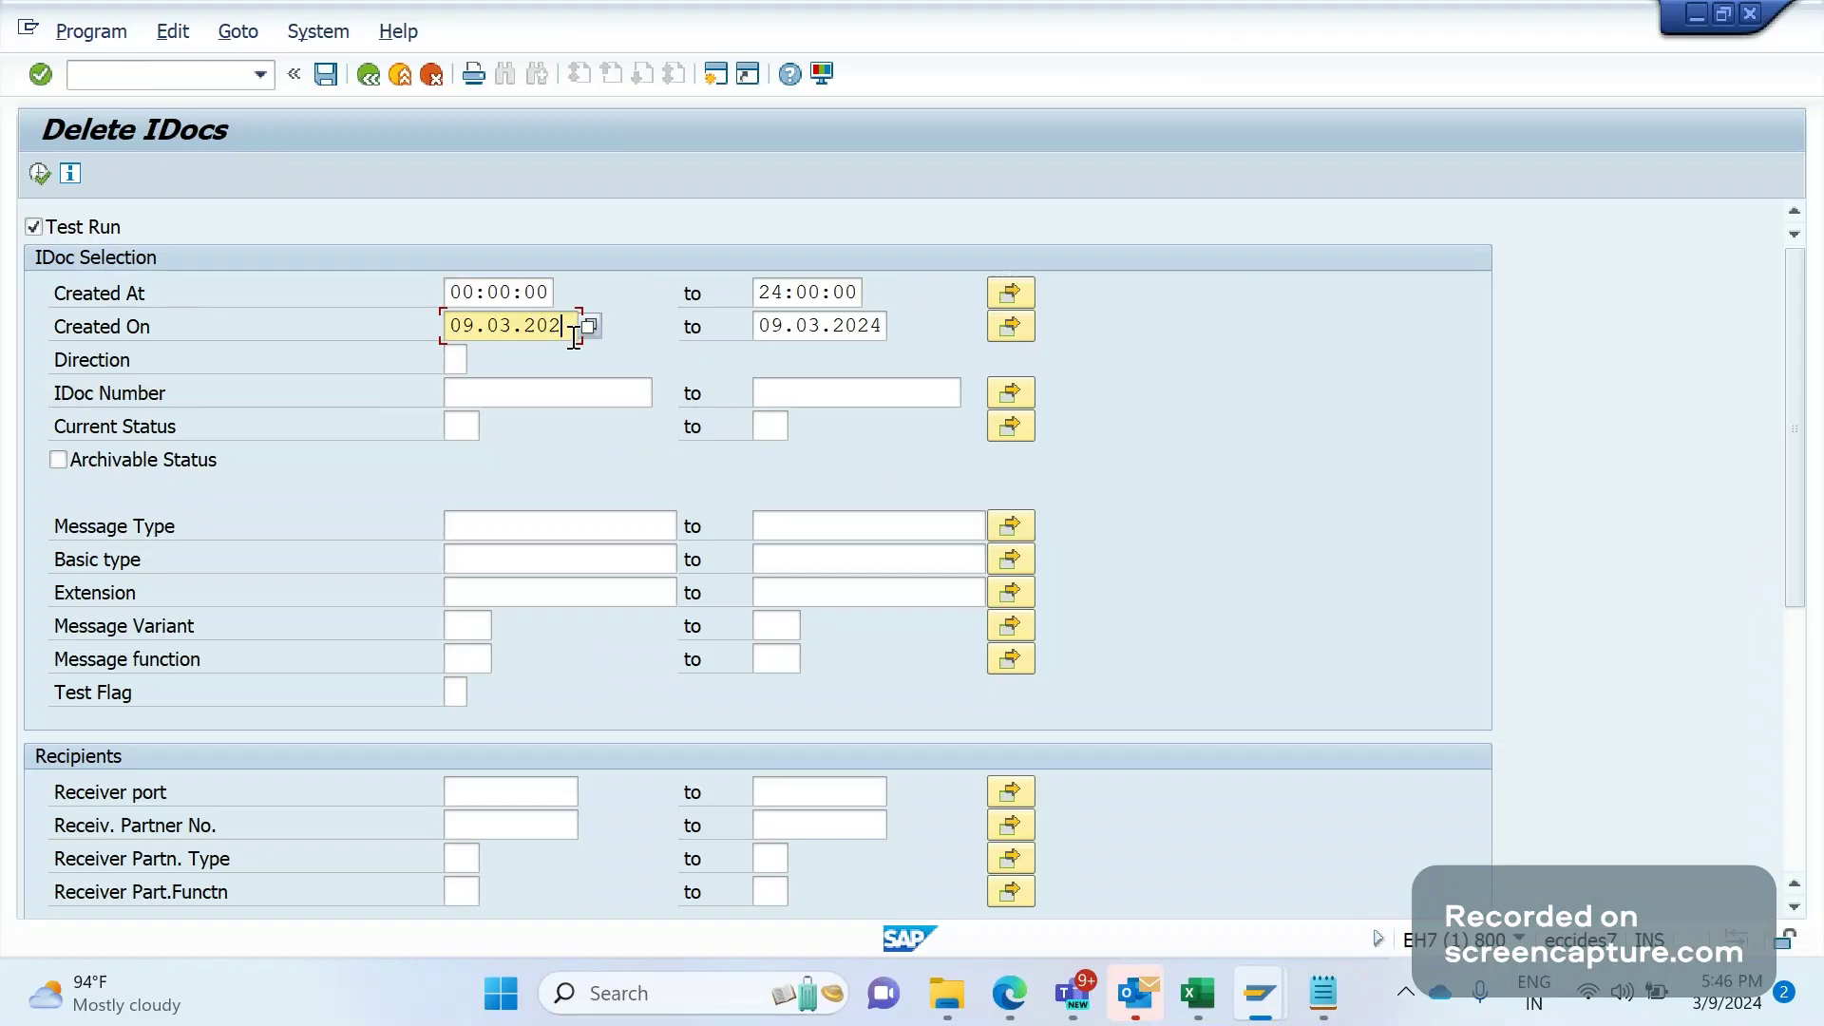
text(1)
click(485, 527)
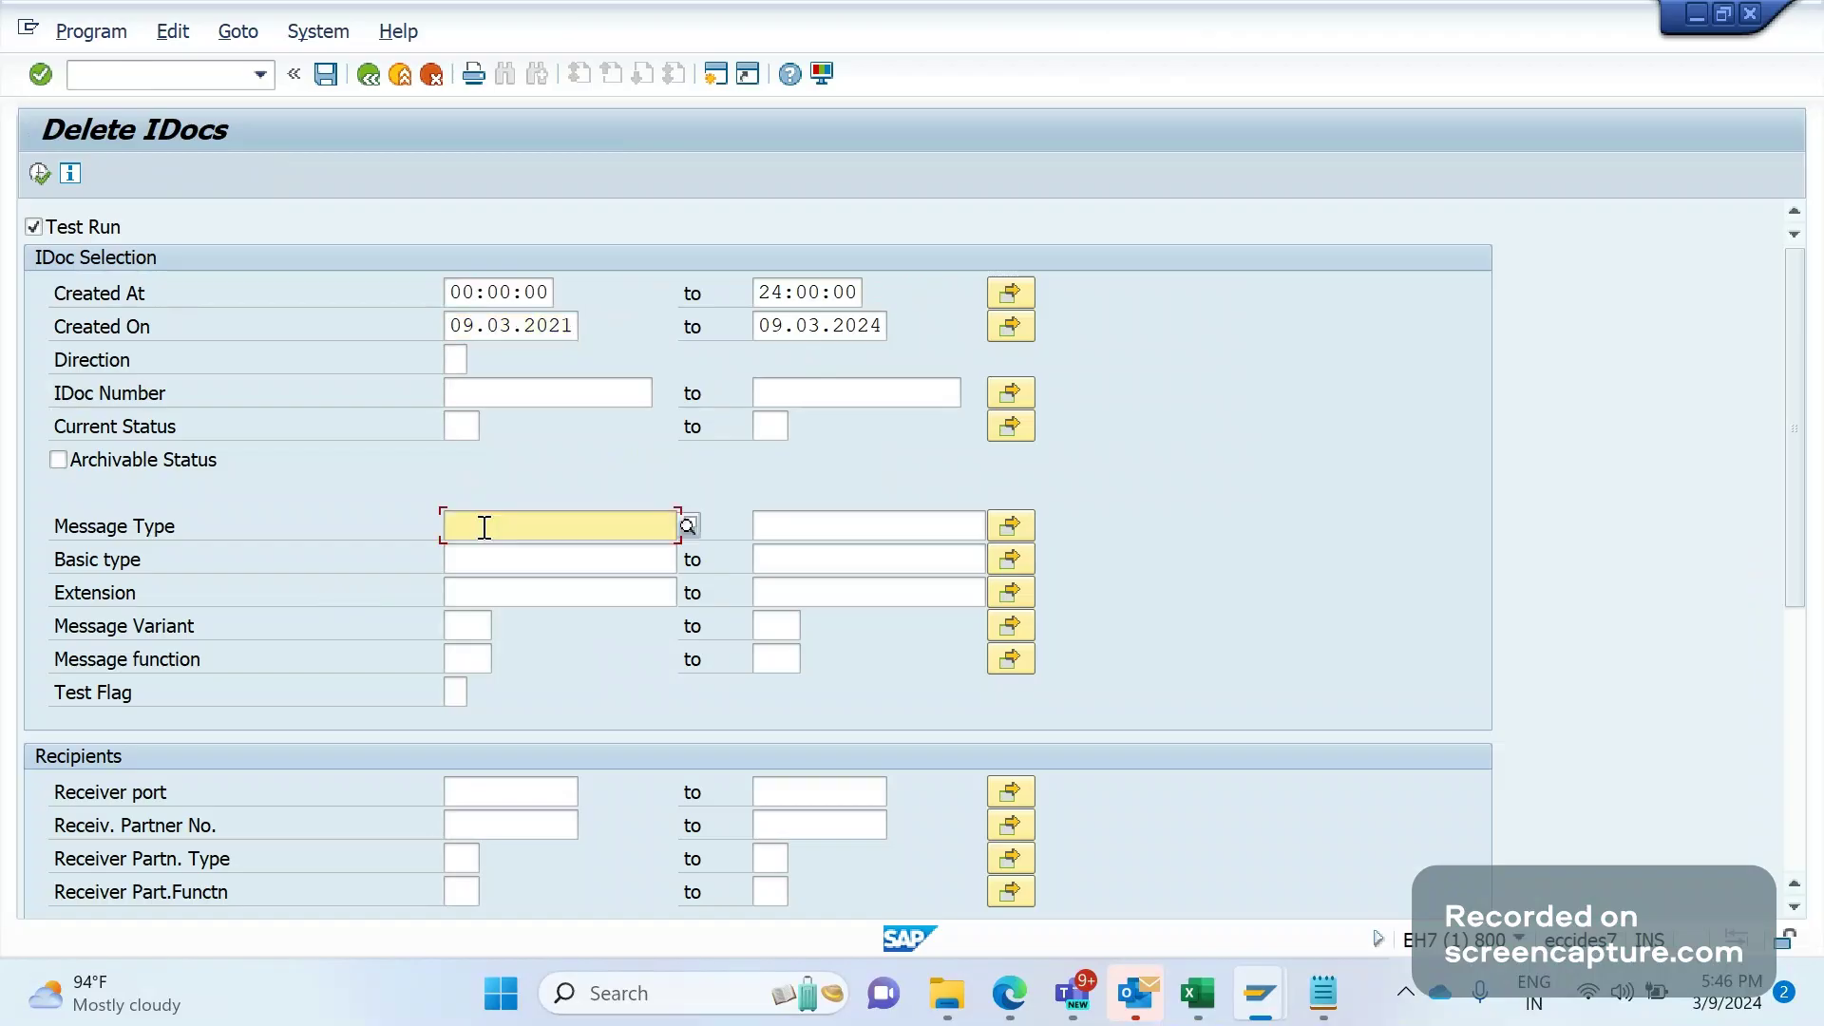
click(473, 590)
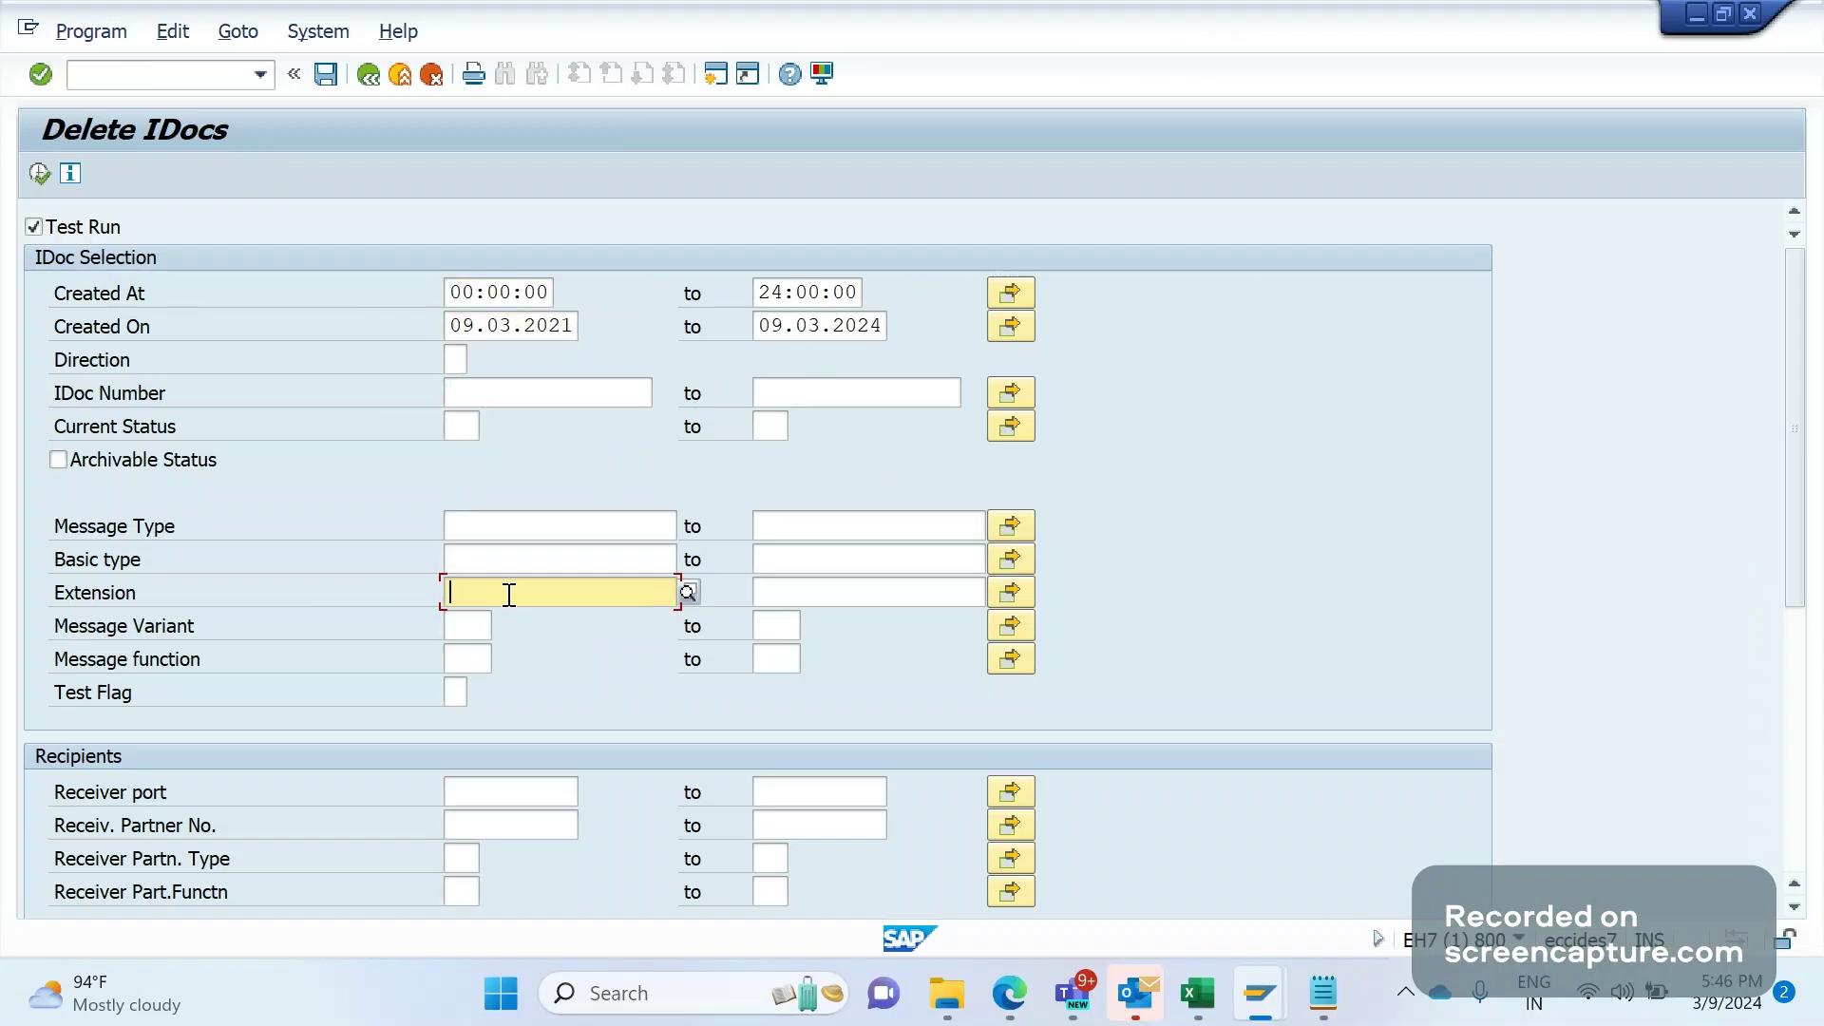
- In the second session, run /NWE02 and execute the IDoc list
mouse_move(1269, 985)
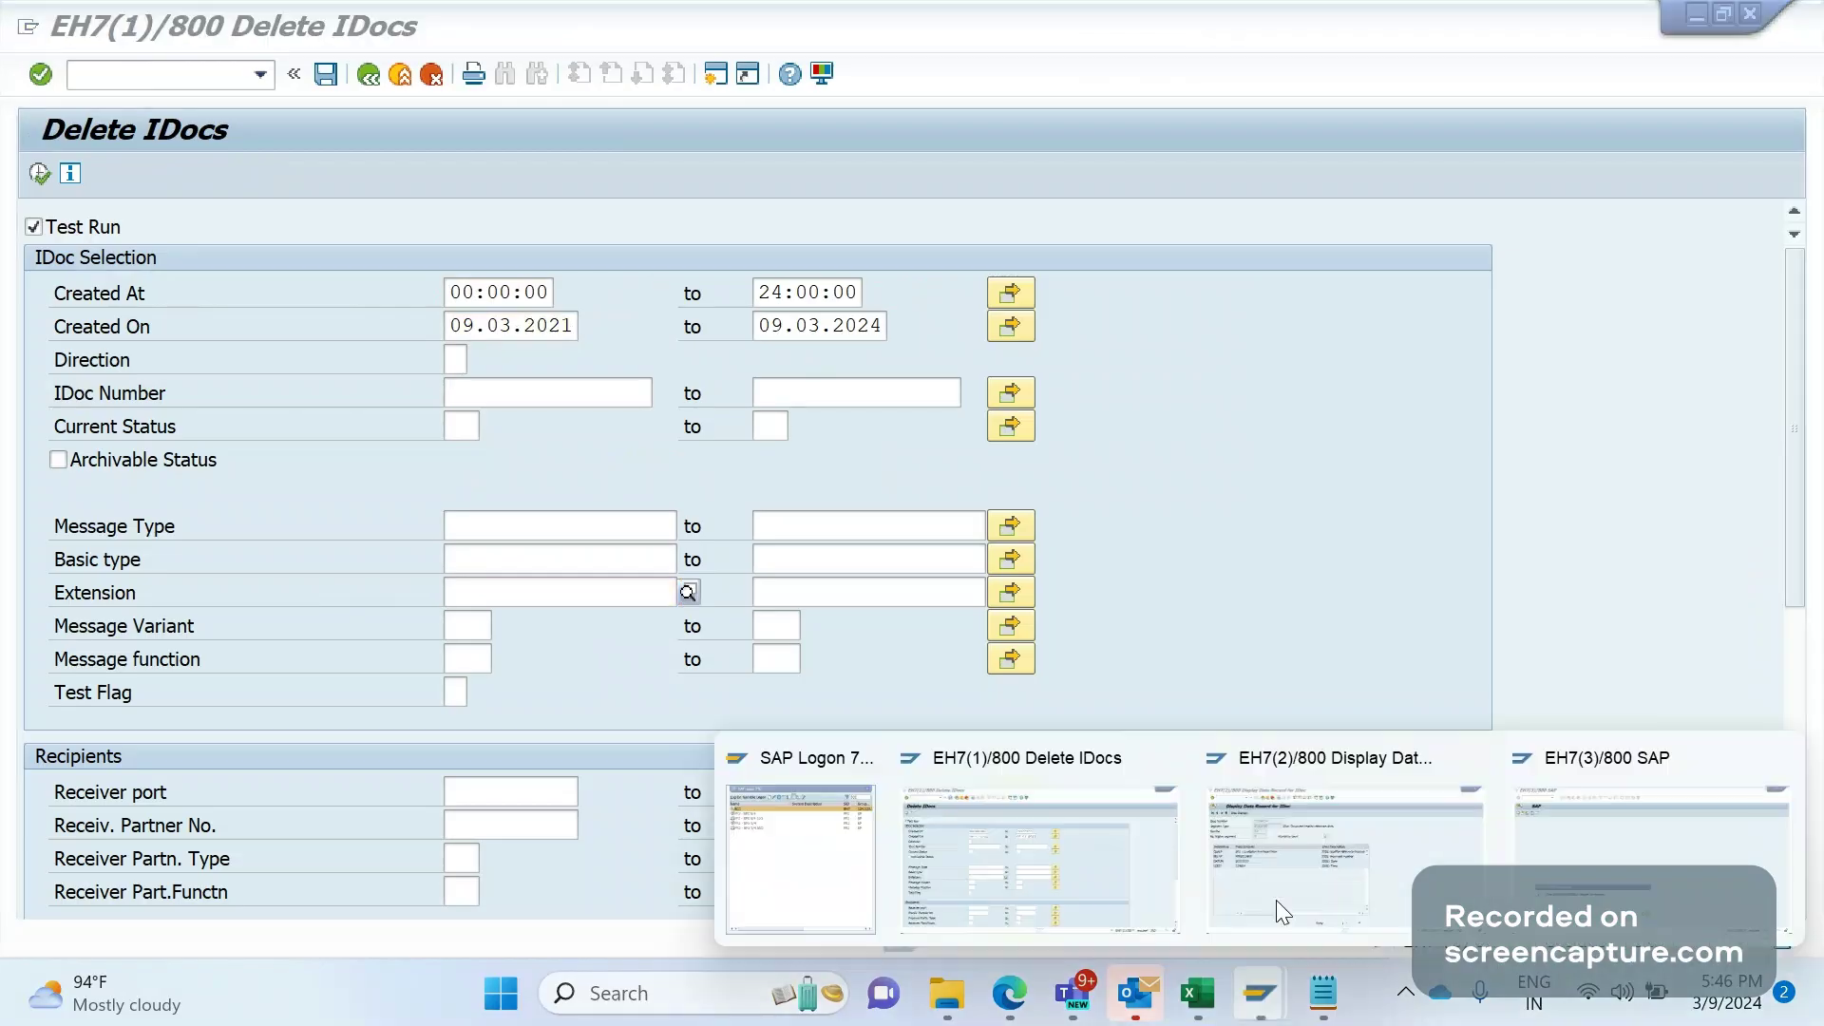
click(1275, 899)
click(189, 72)
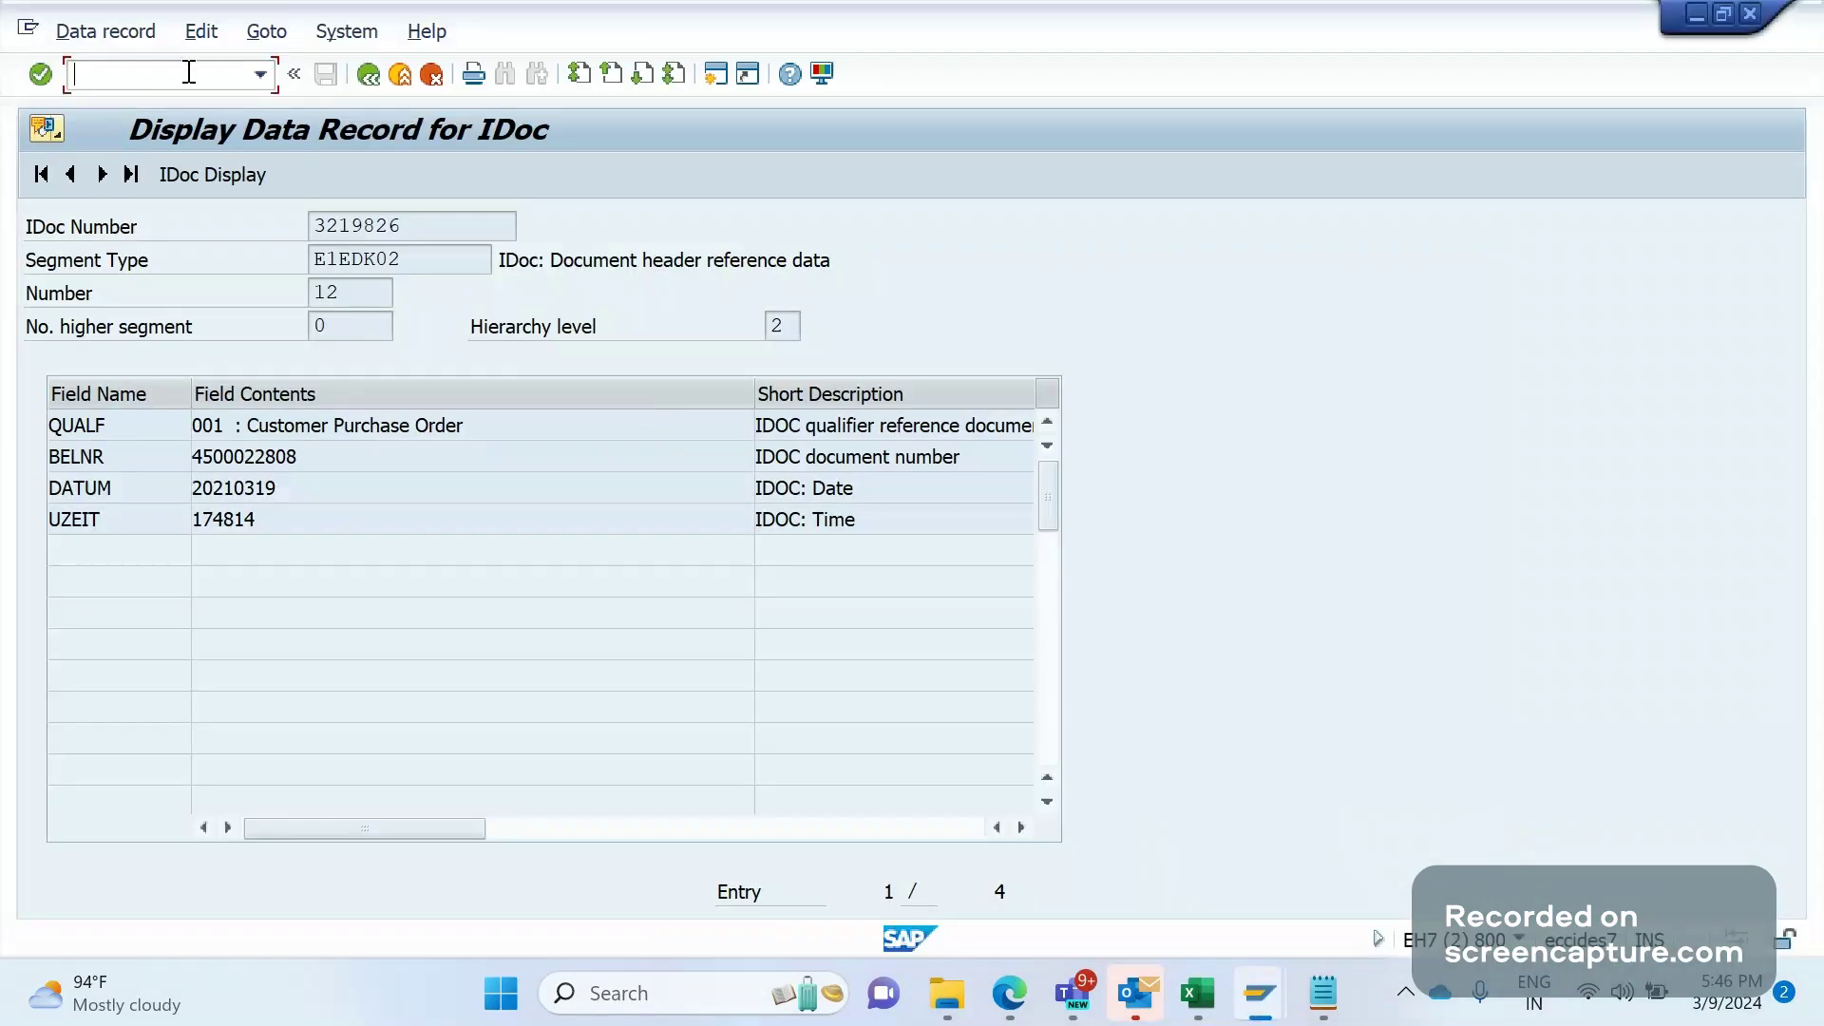
text(/NWE)
key(Return)
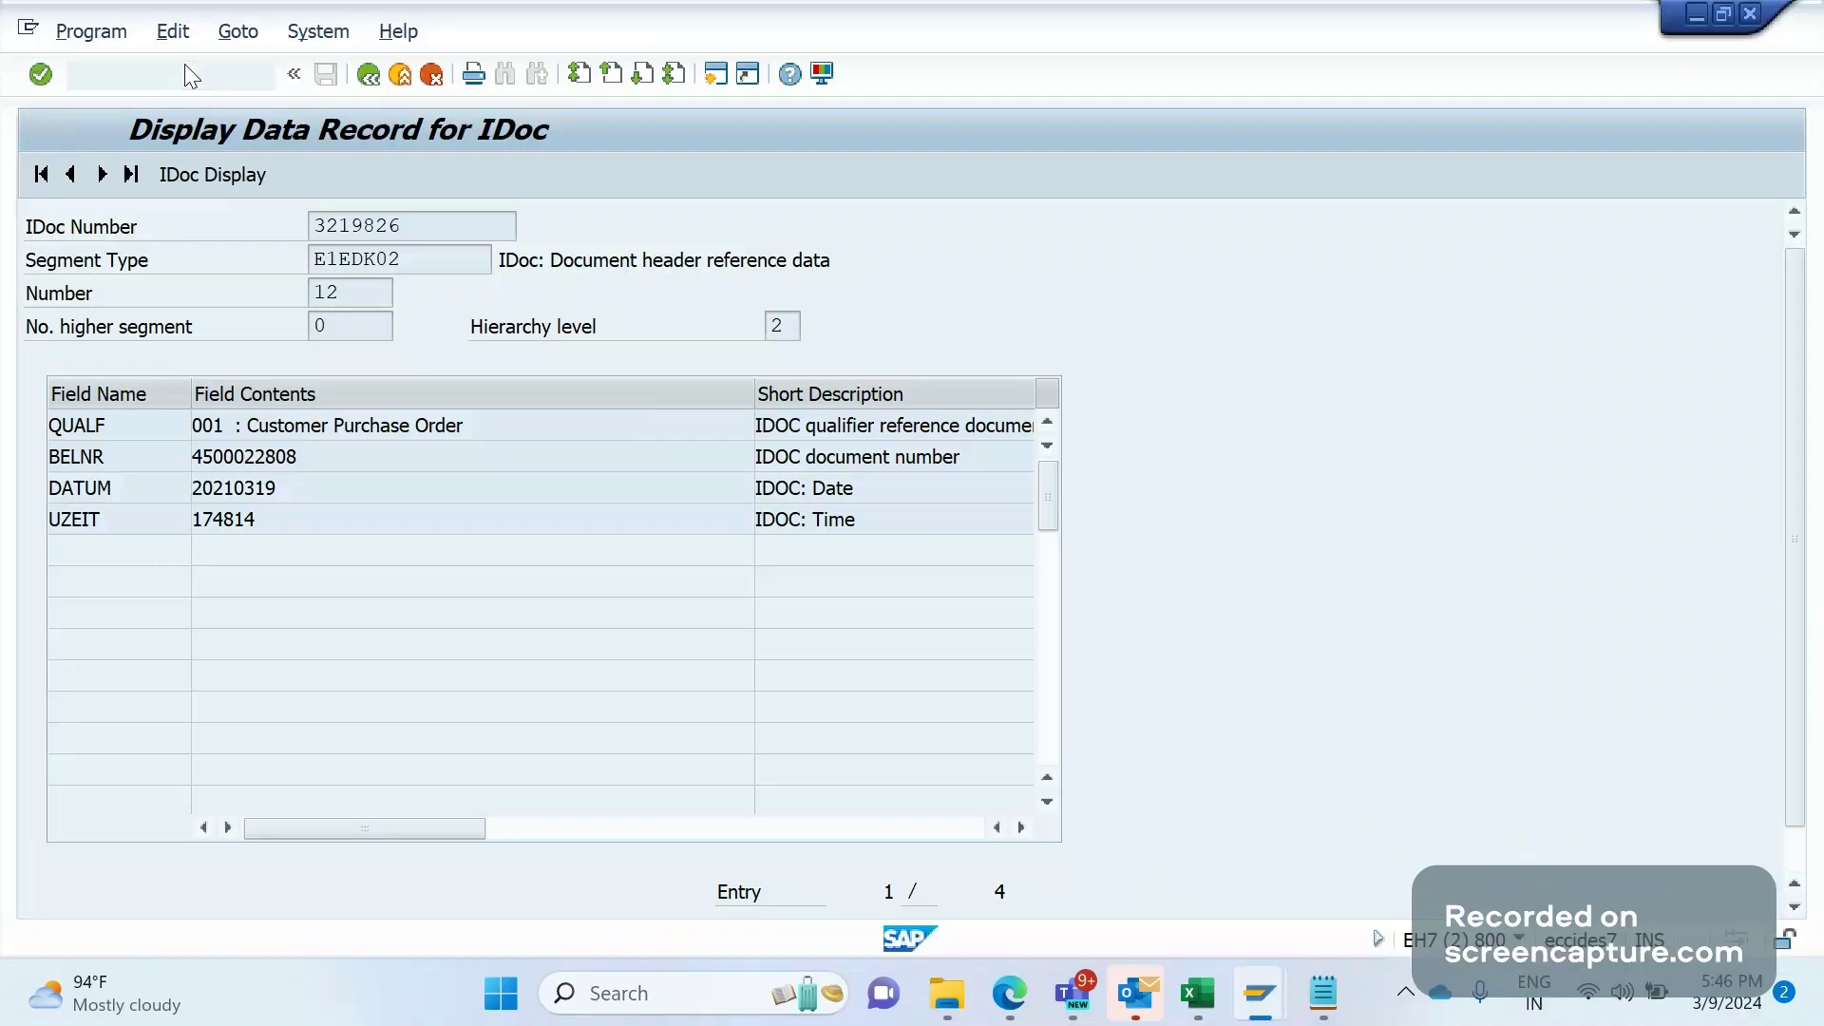
drag(562, 328, 601, 350)
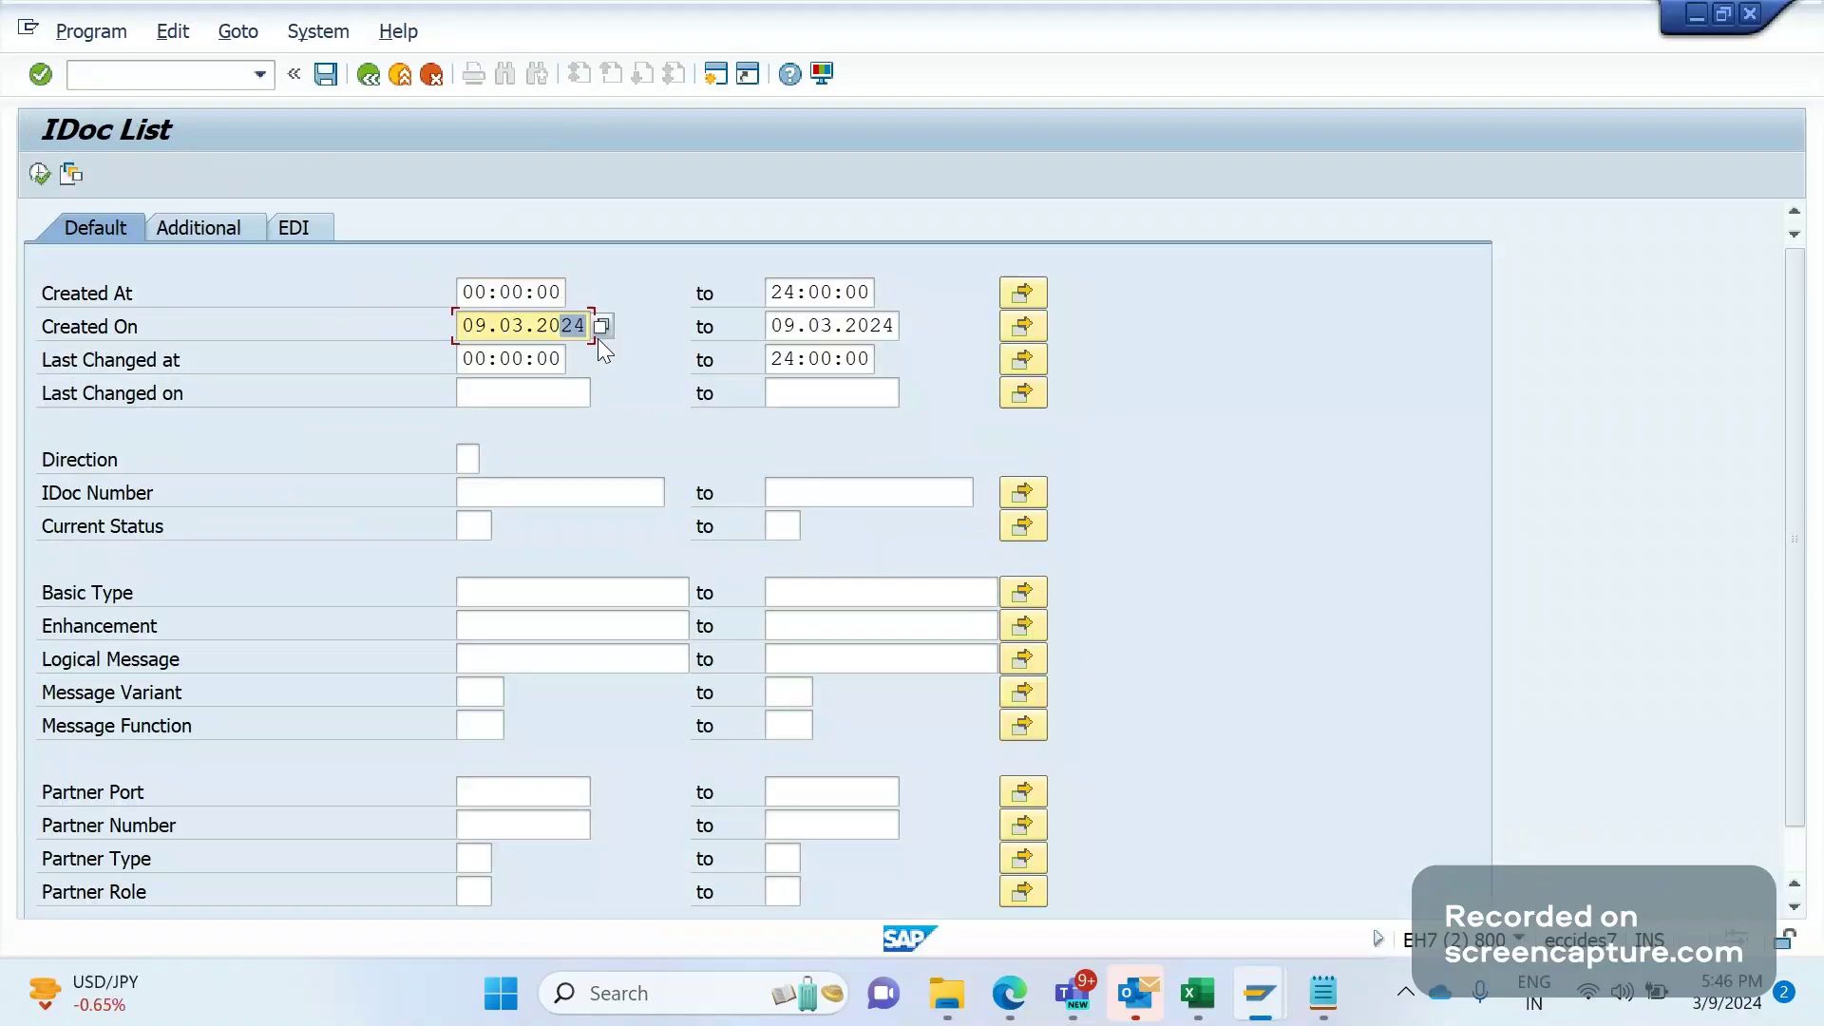
click(32, 182)
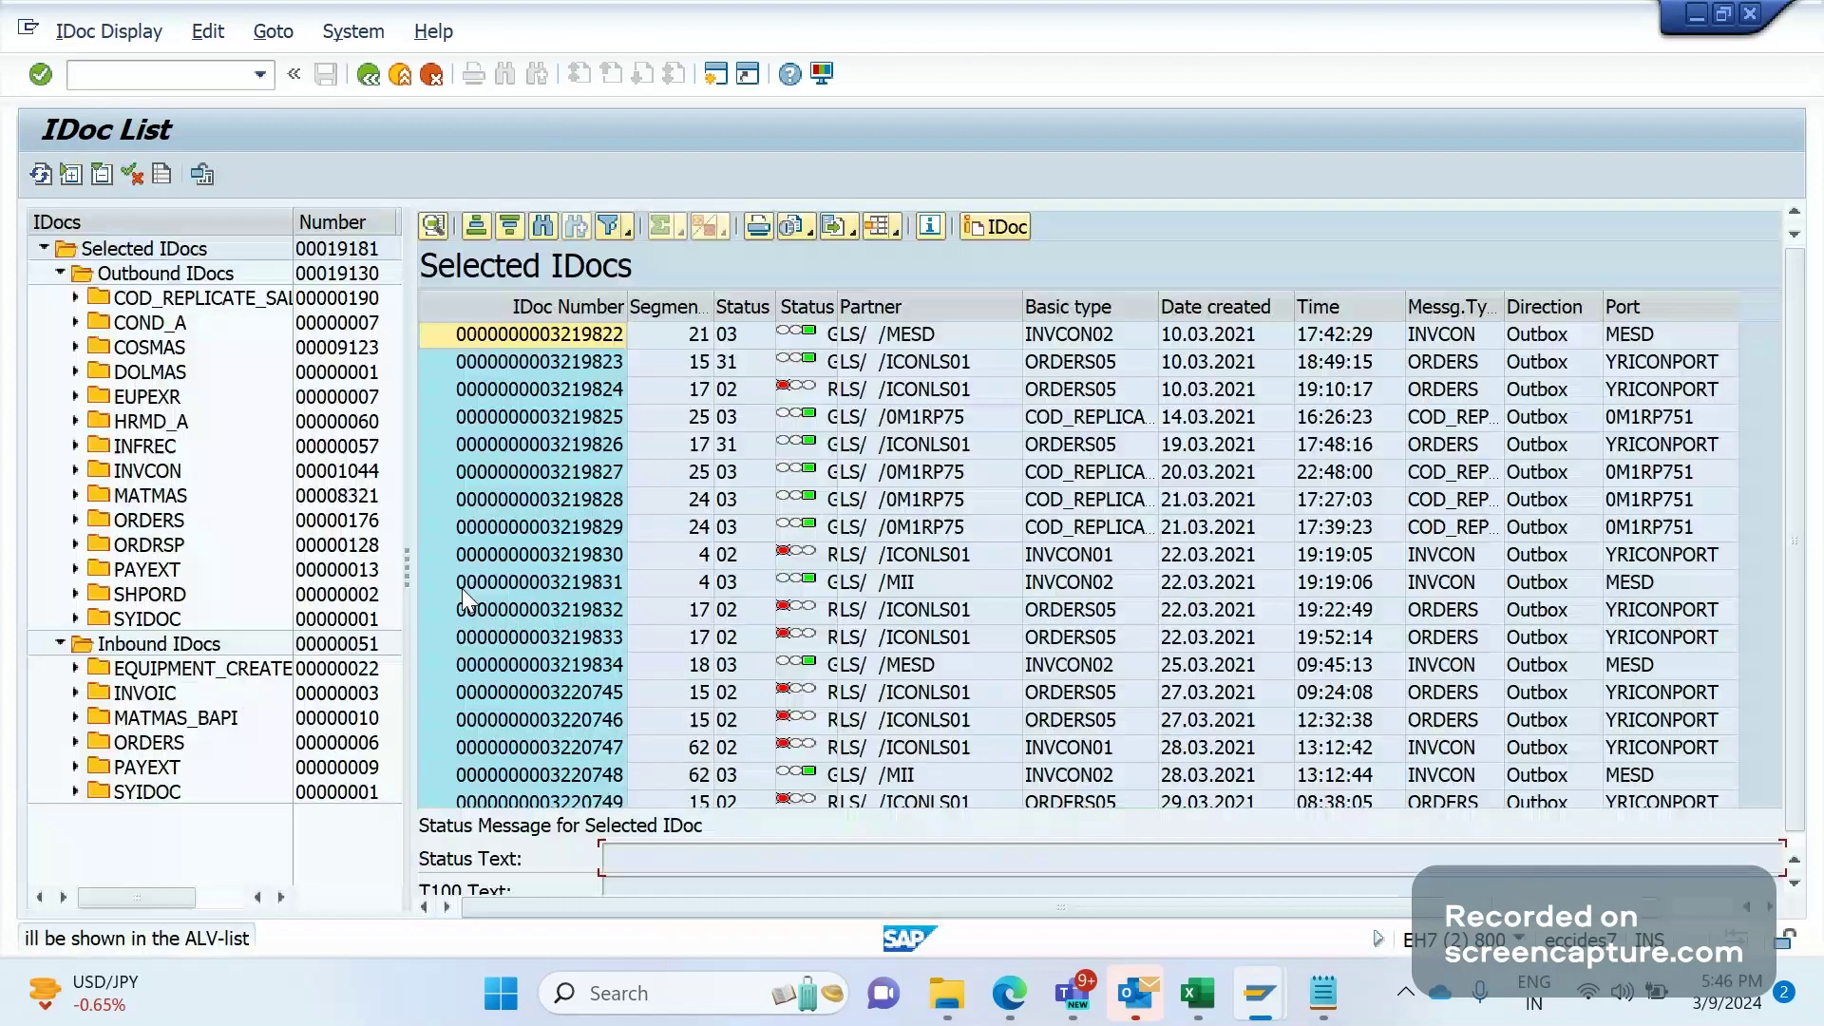
- Copy IDoc 3219830's number and return to the Delete IDocs session
click(609, 557)
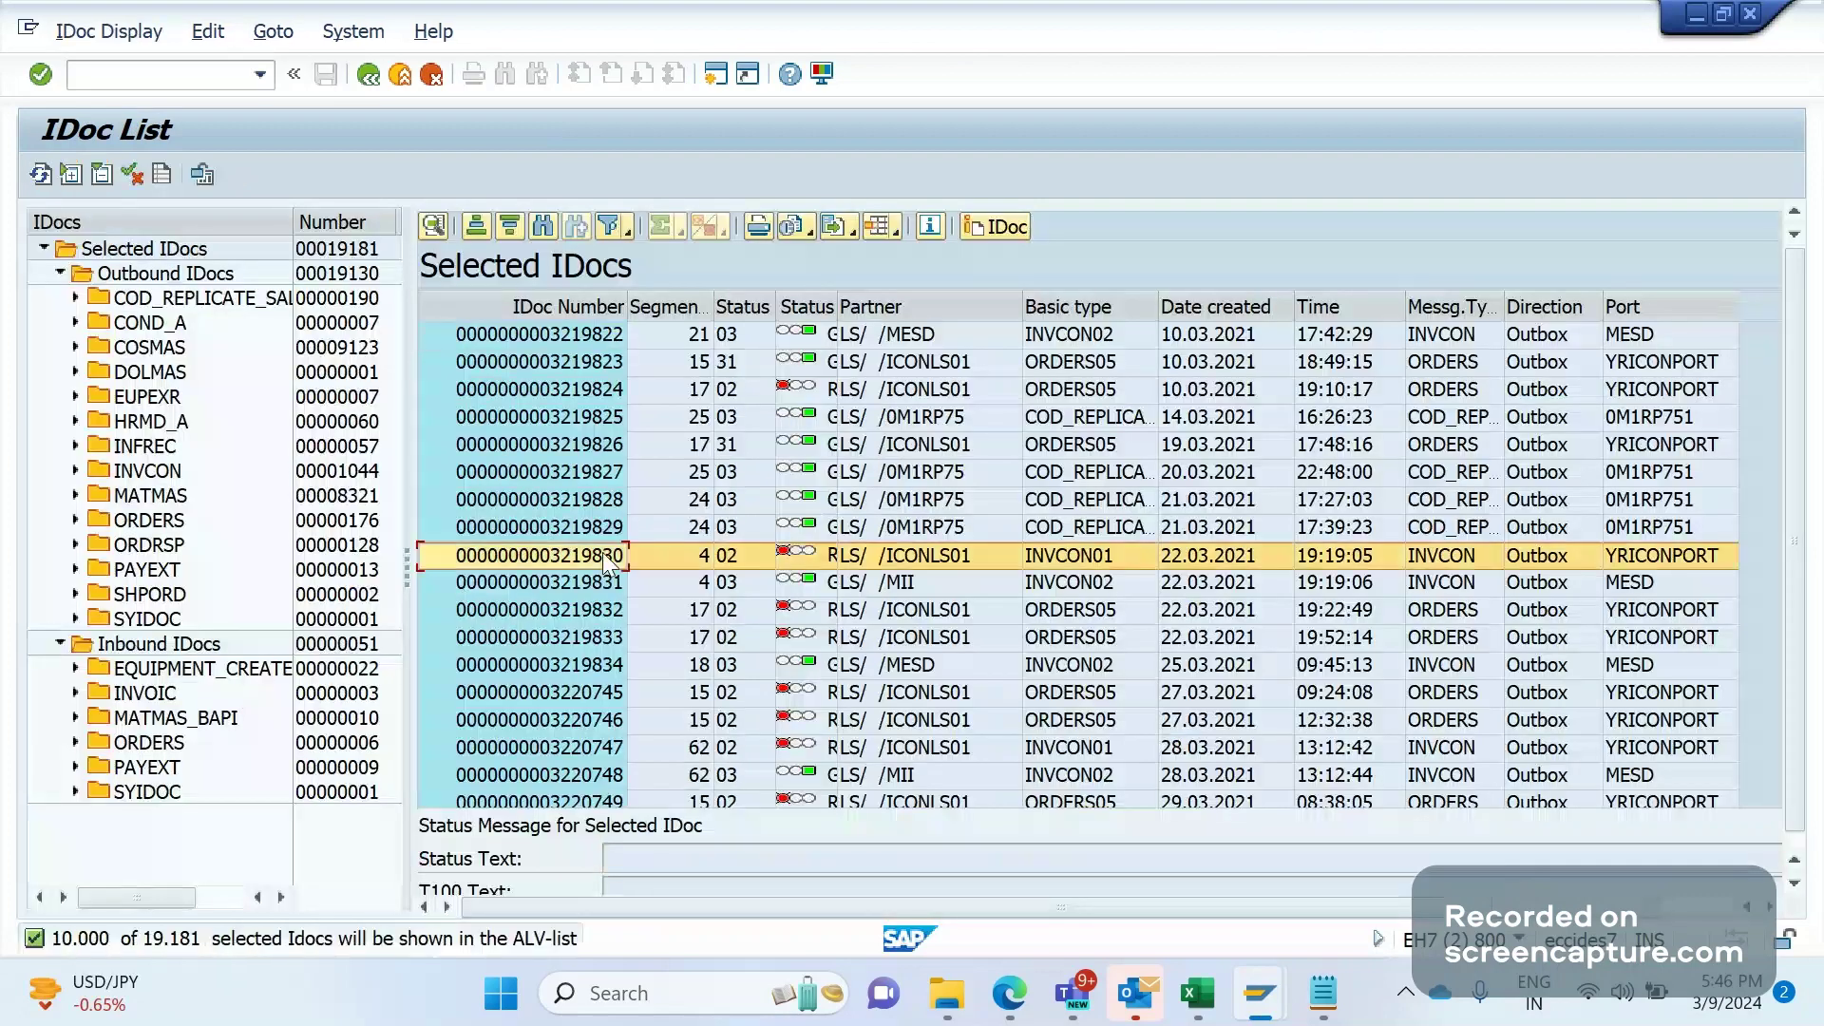
click(609, 561)
click(610, 561)
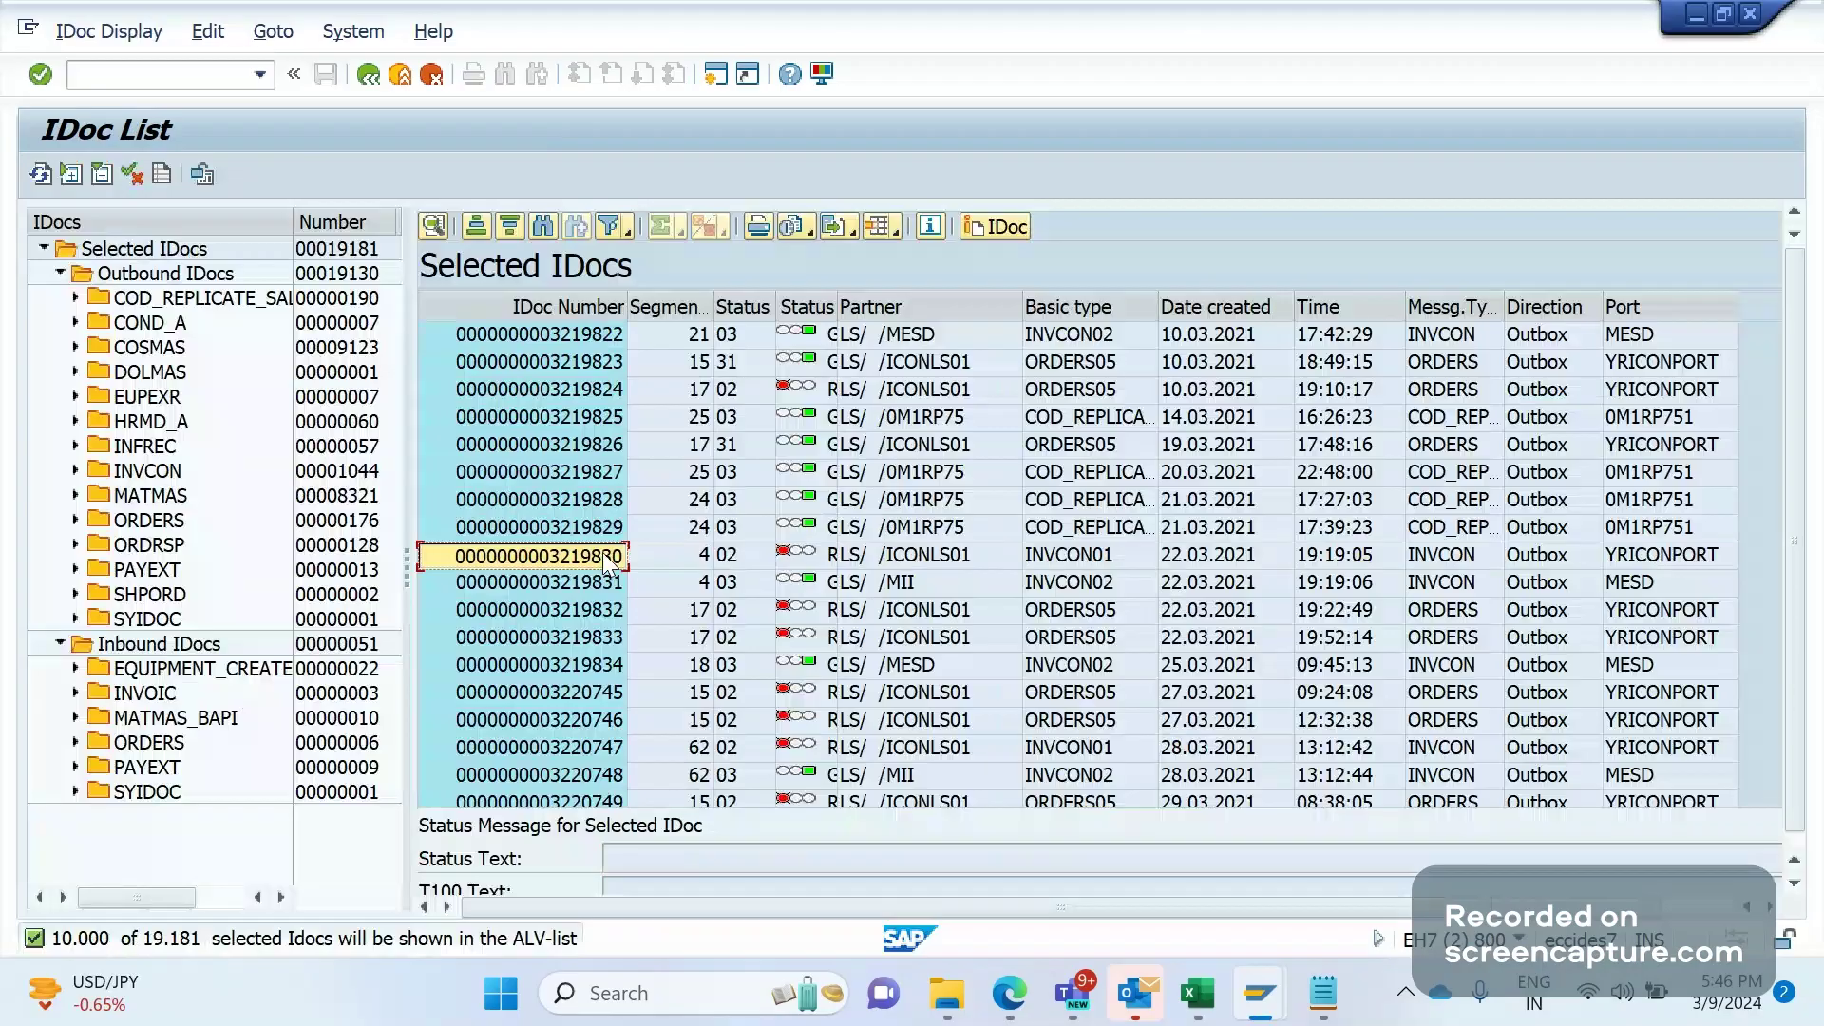
key(alt+Tab)
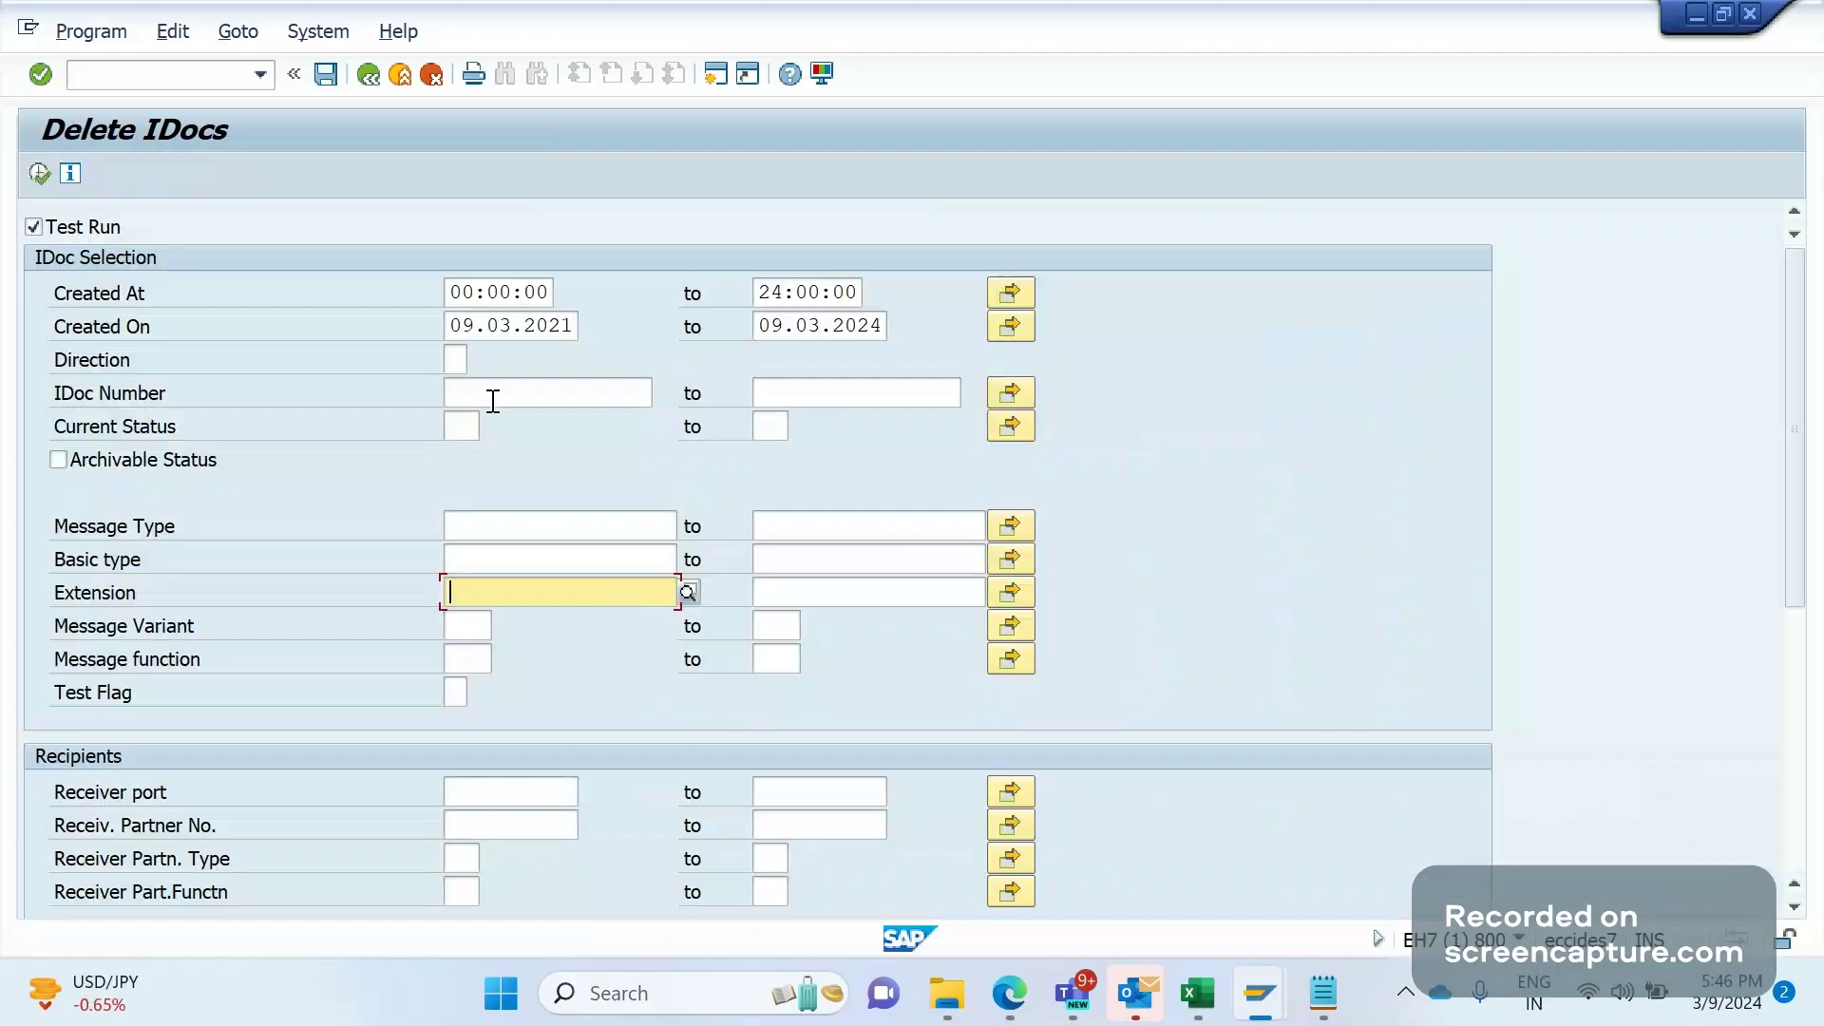
click(493, 401)
key(ctrl+v)
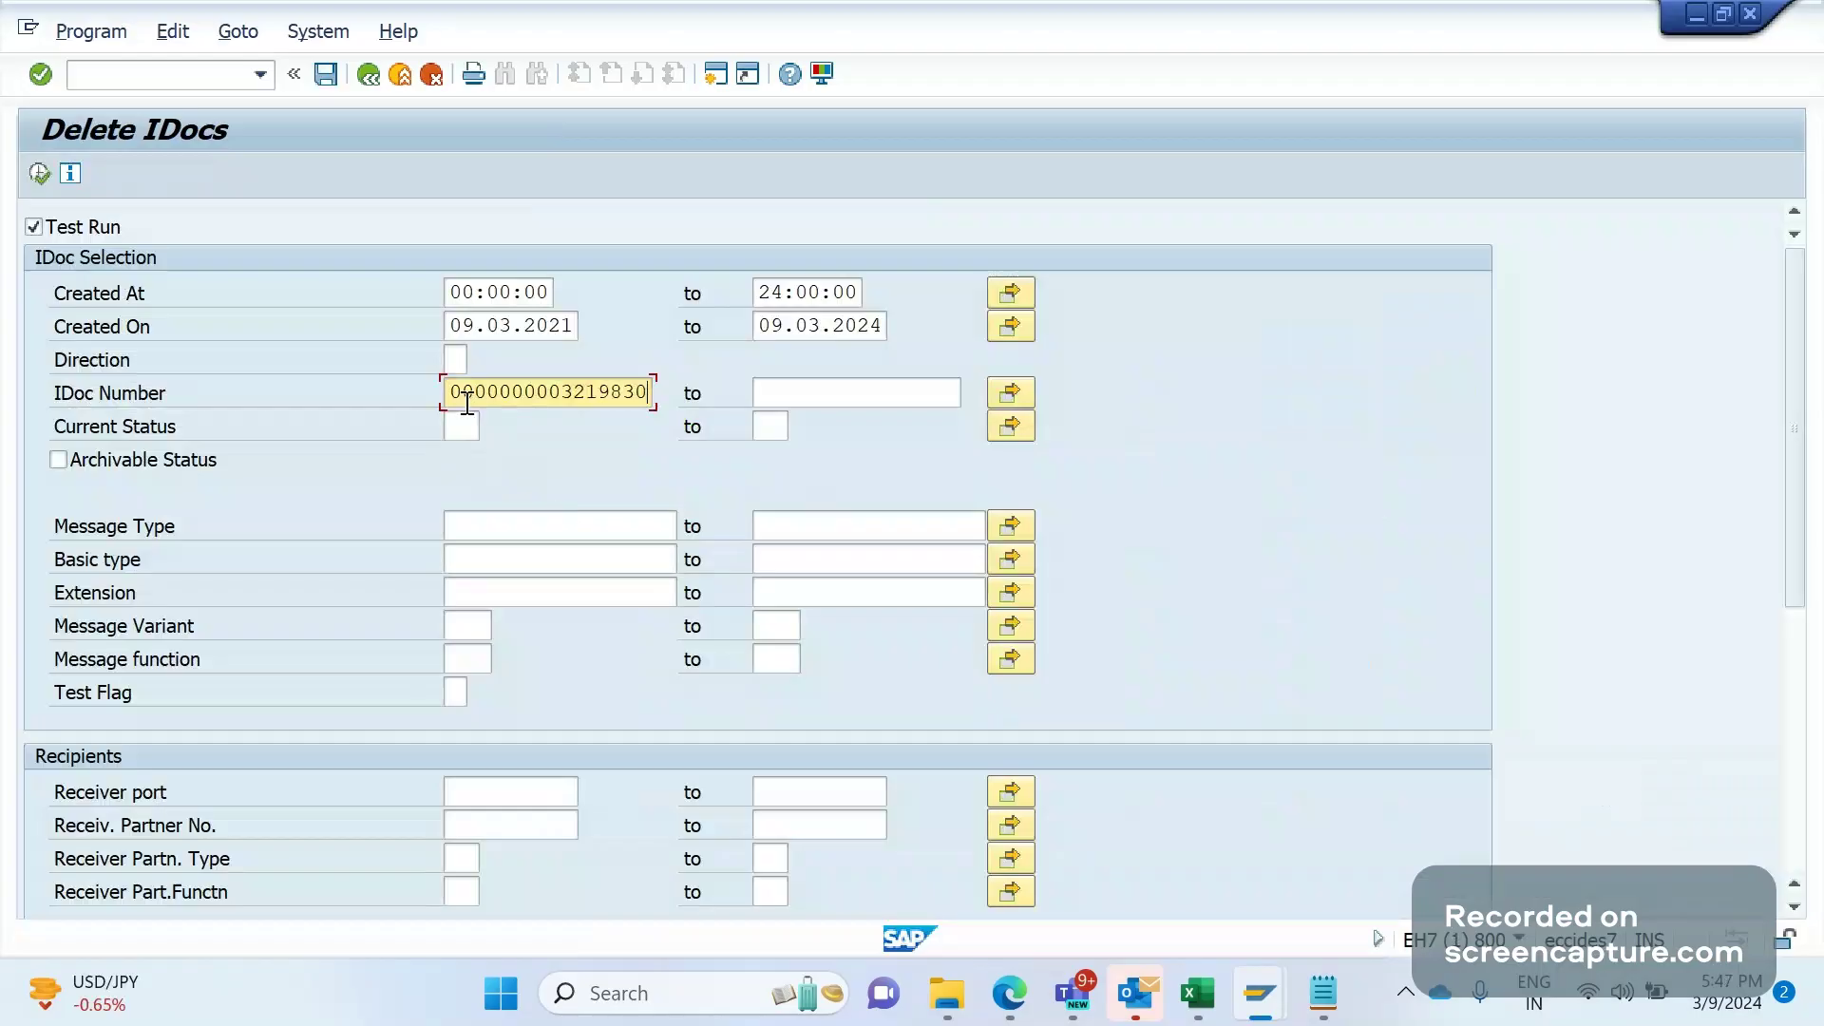
drag(1788, 357, 1788, 544)
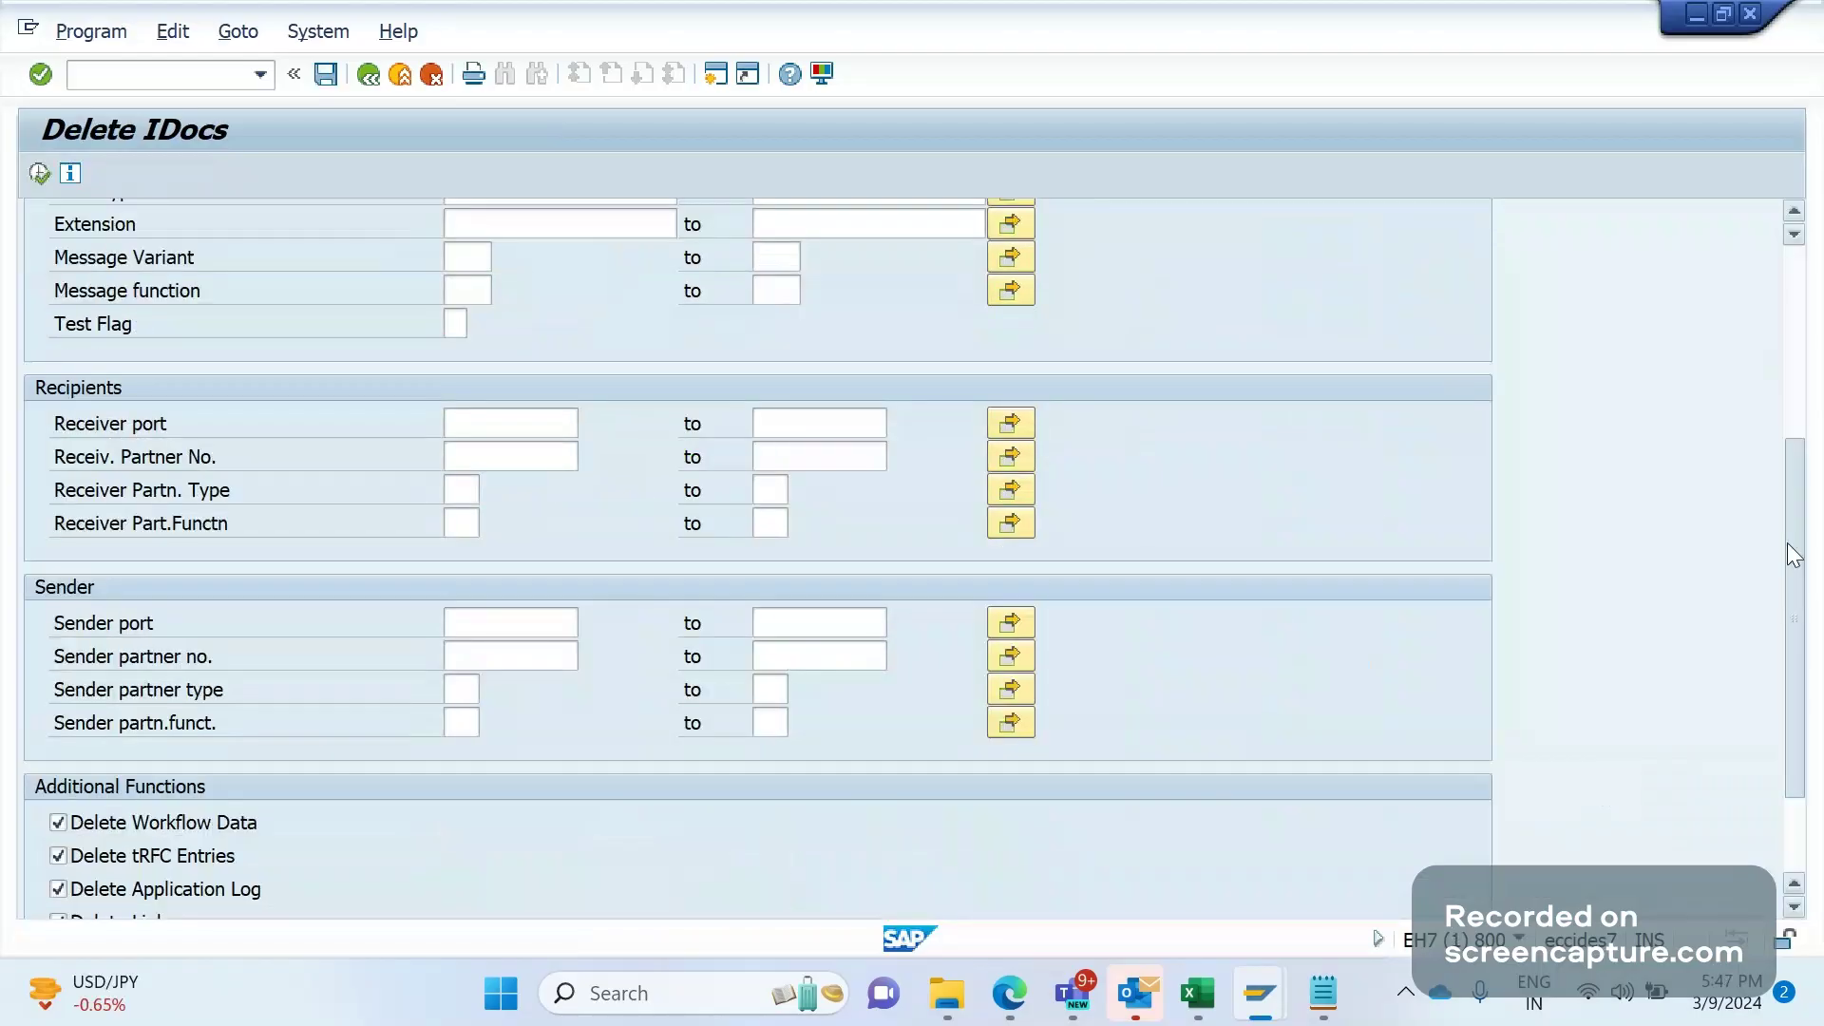
scroll(61, 750, down, 3)
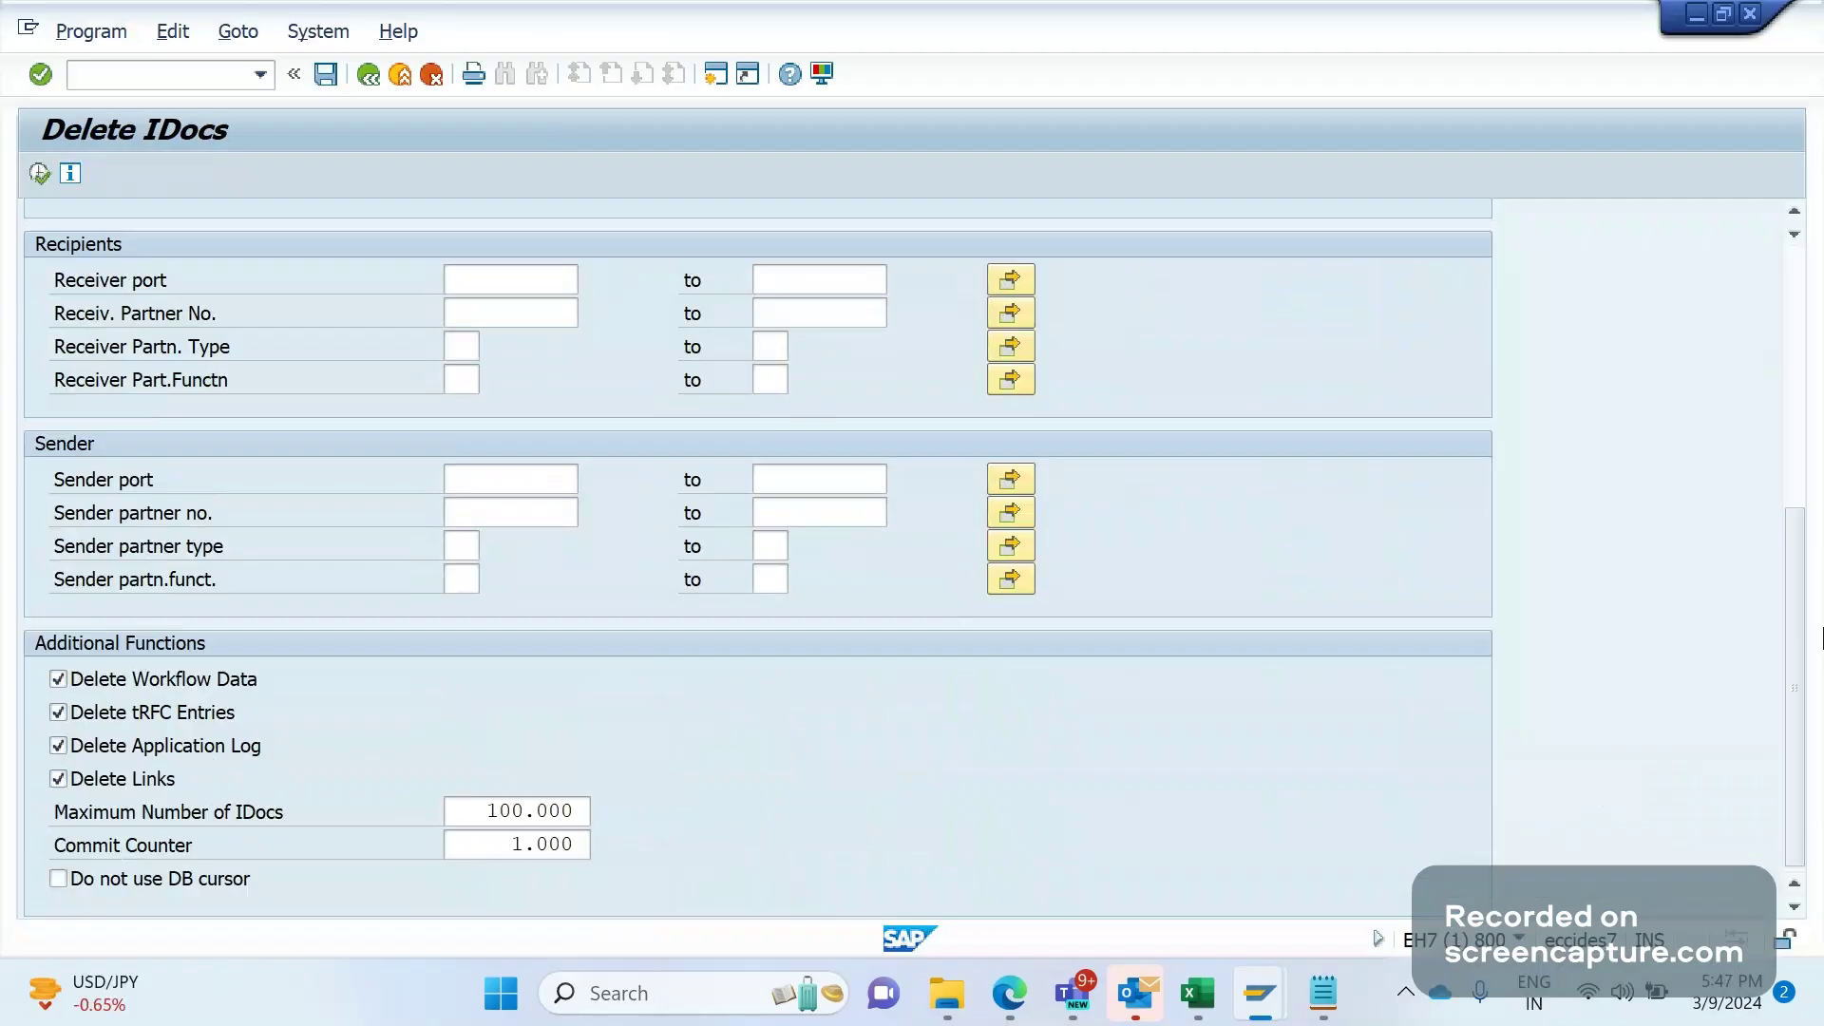
drag(1799, 632, 1801, 364)
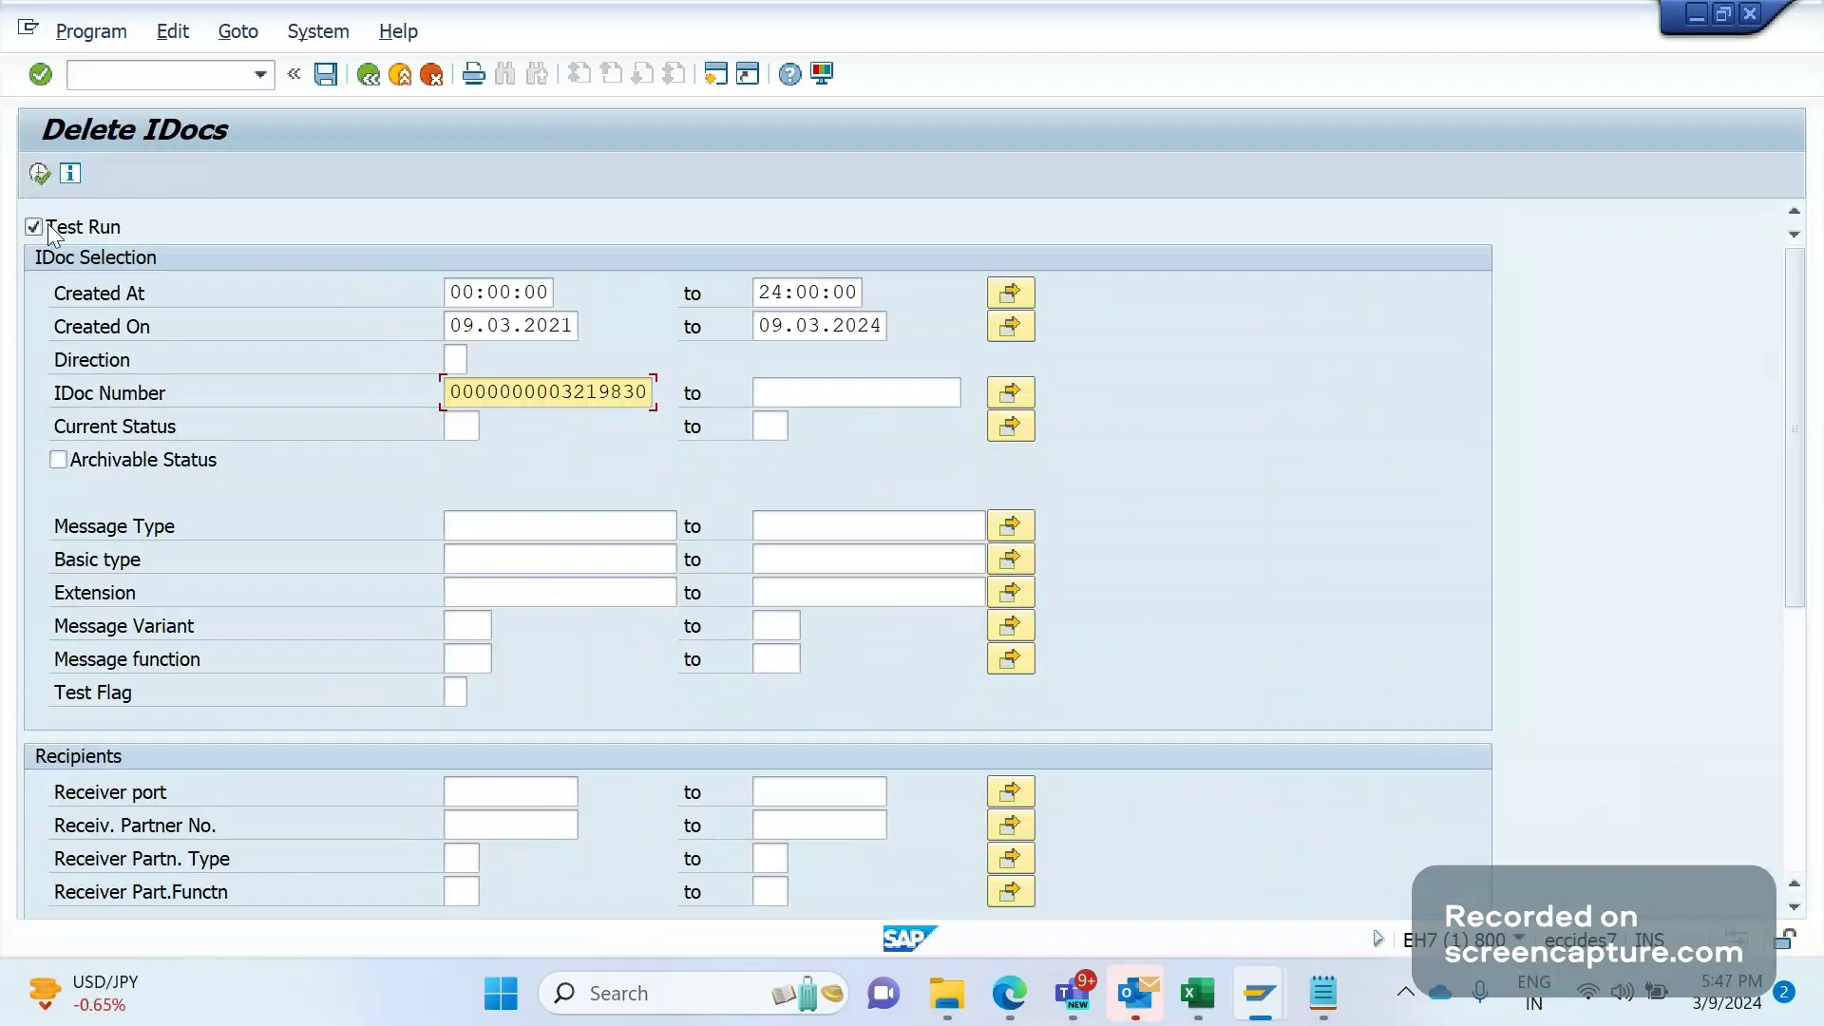
- Test-run the deletion, confirm one INVCON IDoc in status 02 qualifies, and go back
key(F8)
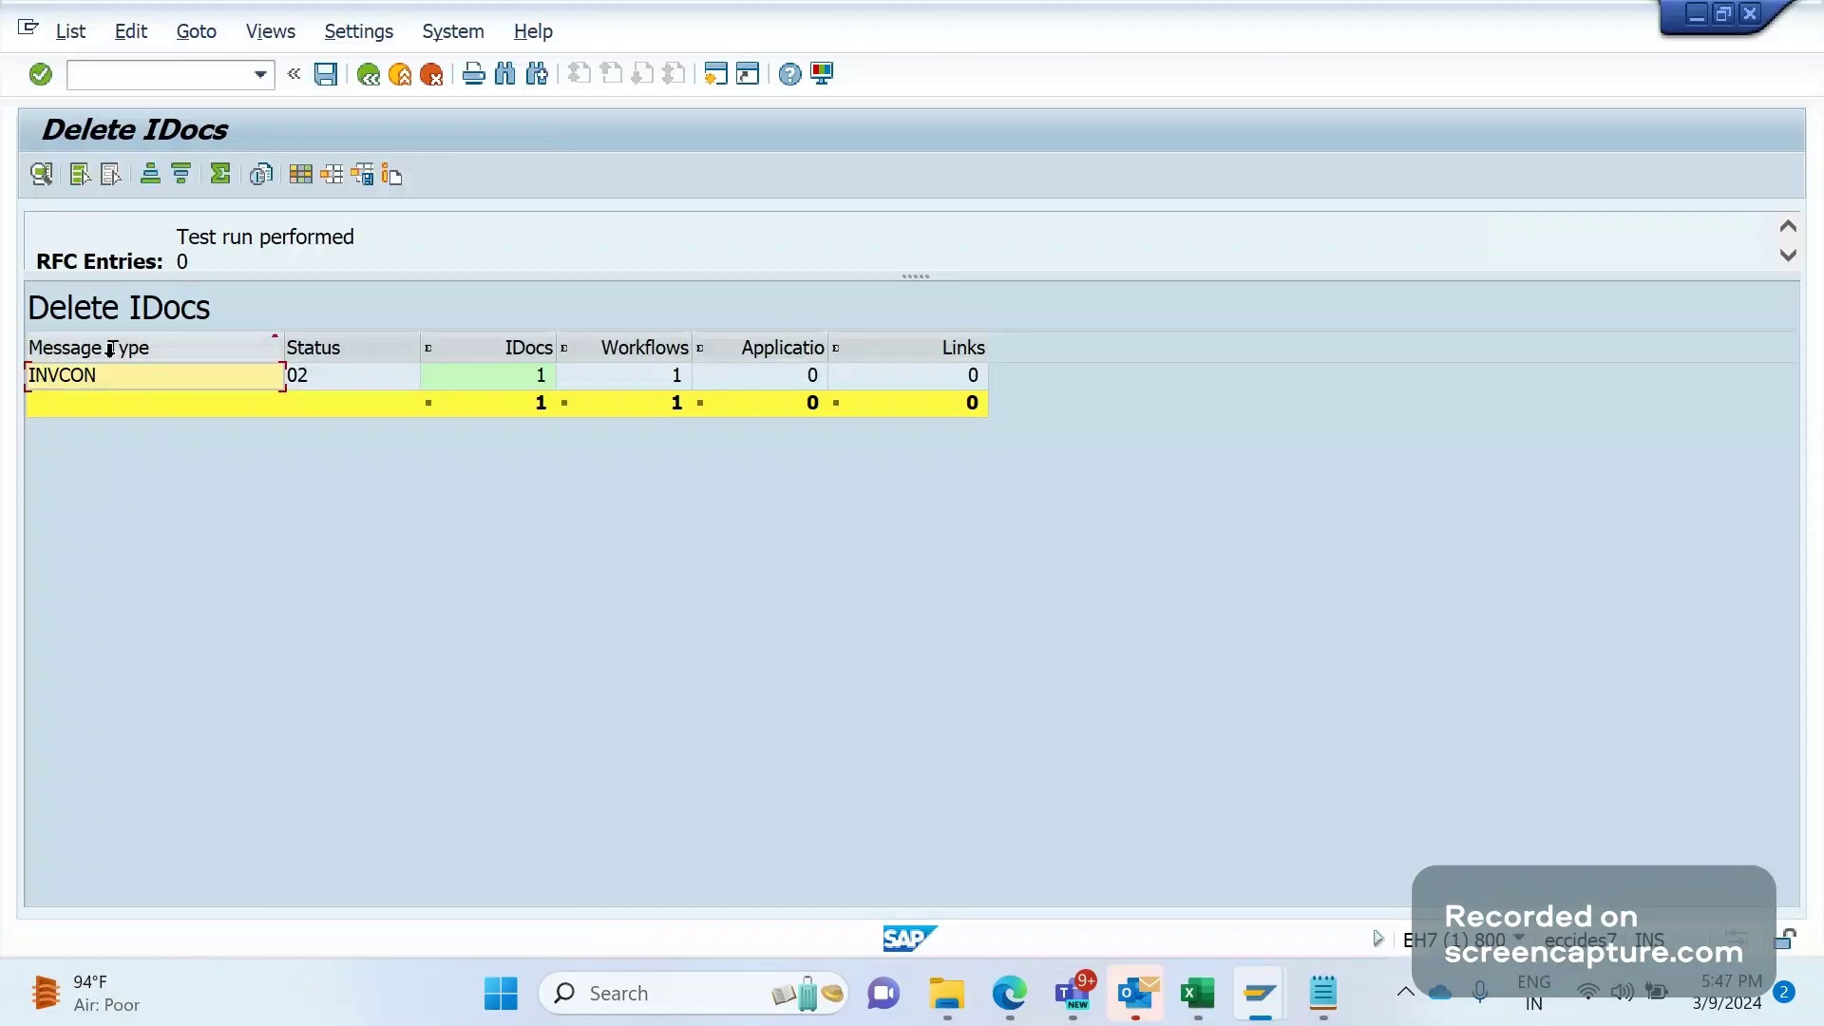
click(356, 386)
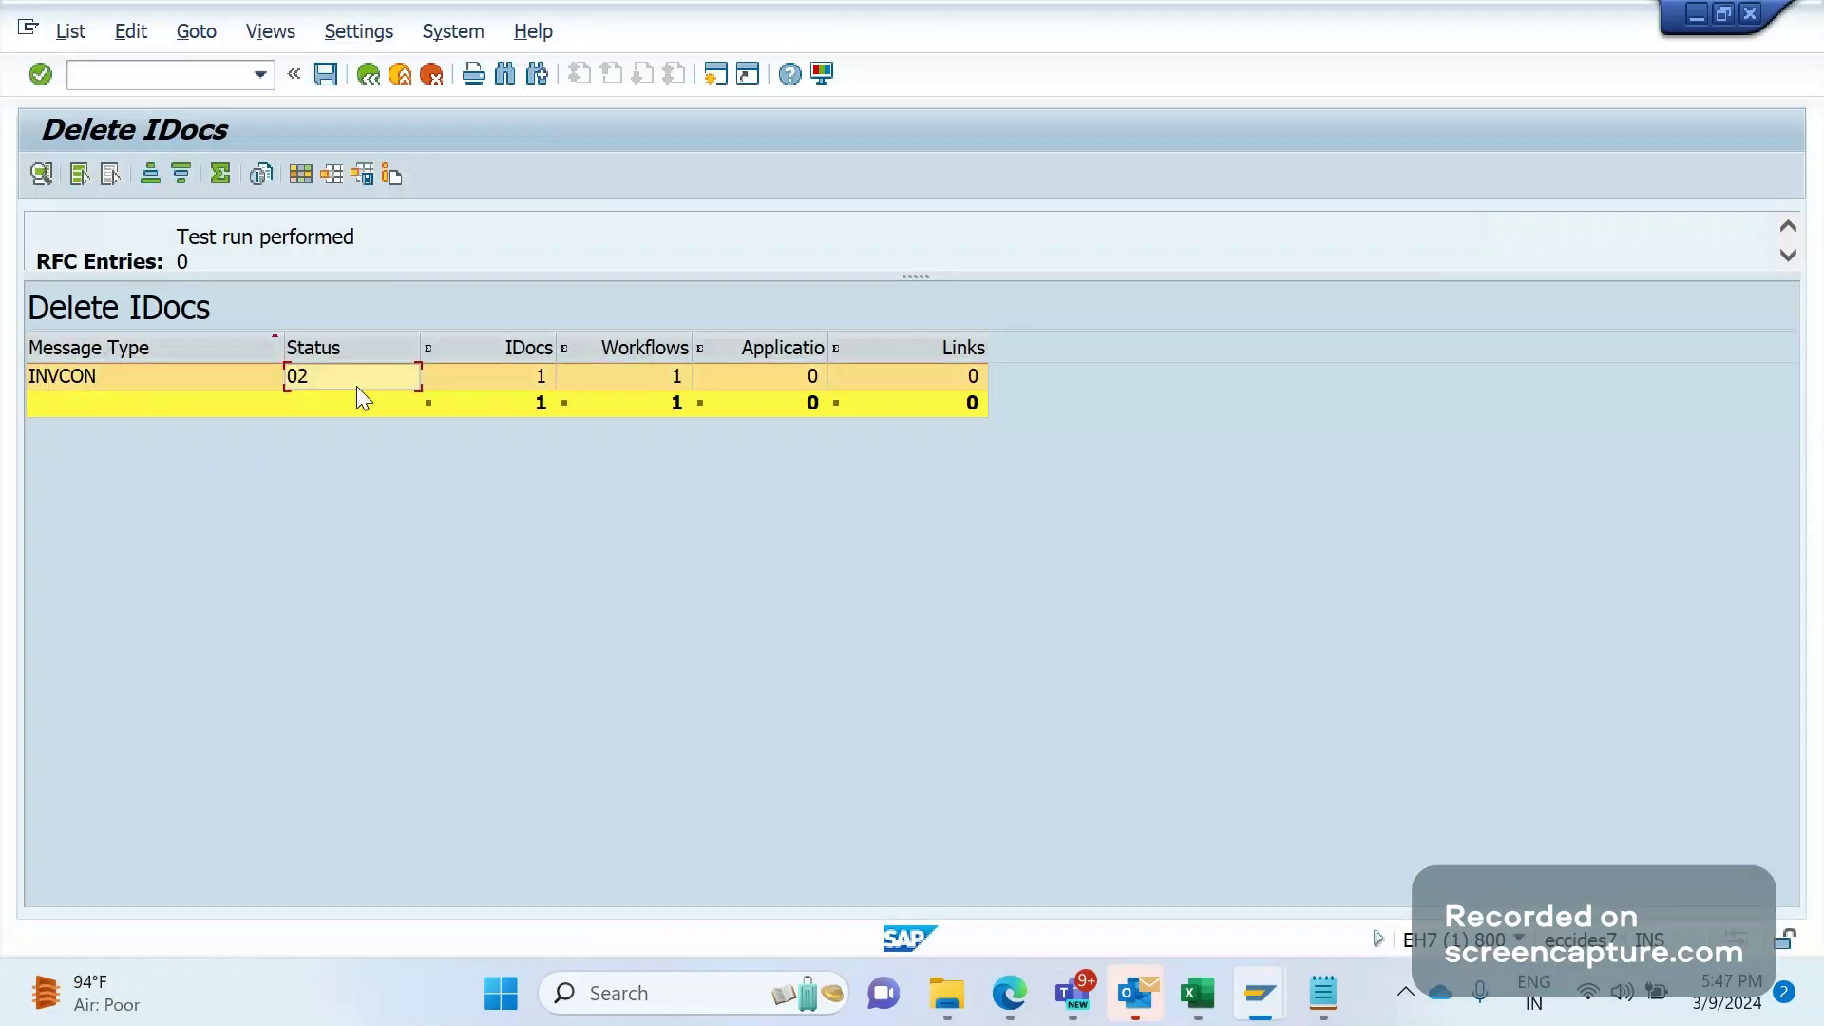
click(540, 370)
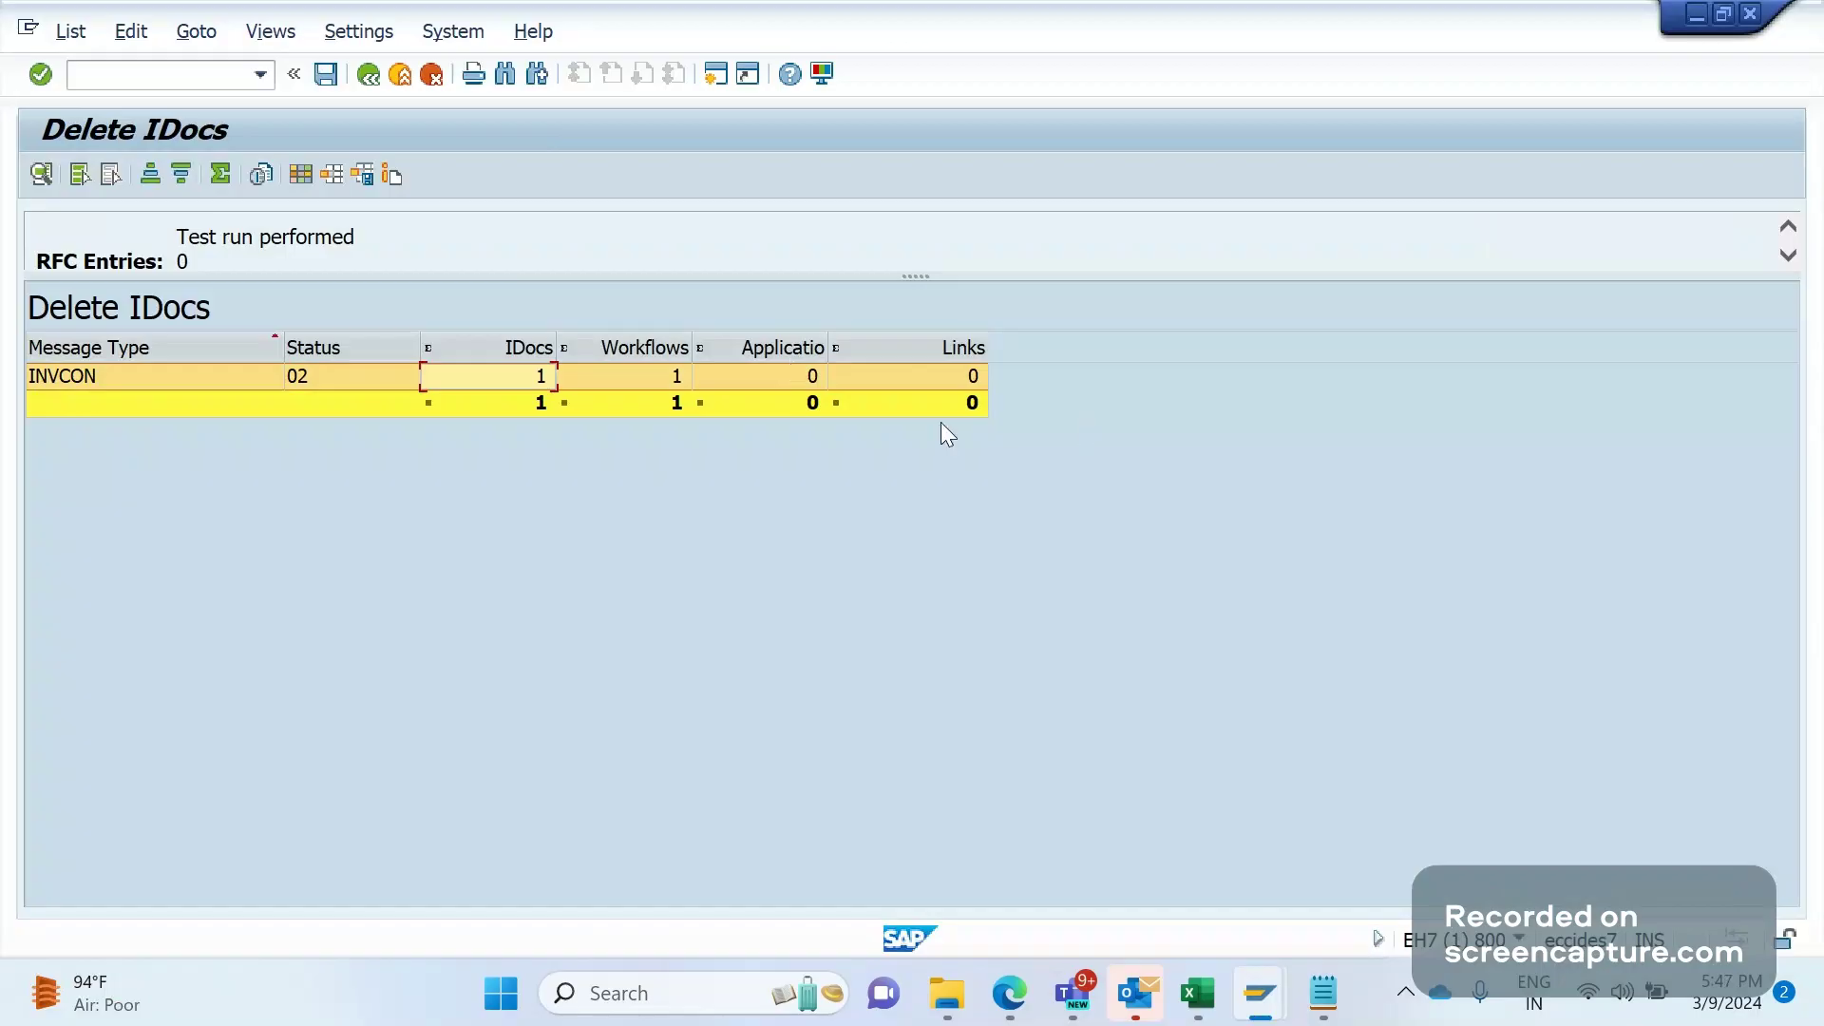
click(368, 76)
- Uncheck Test Run, execute, and confirm permanent deletion of IDoc 3219830
click(34, 226)
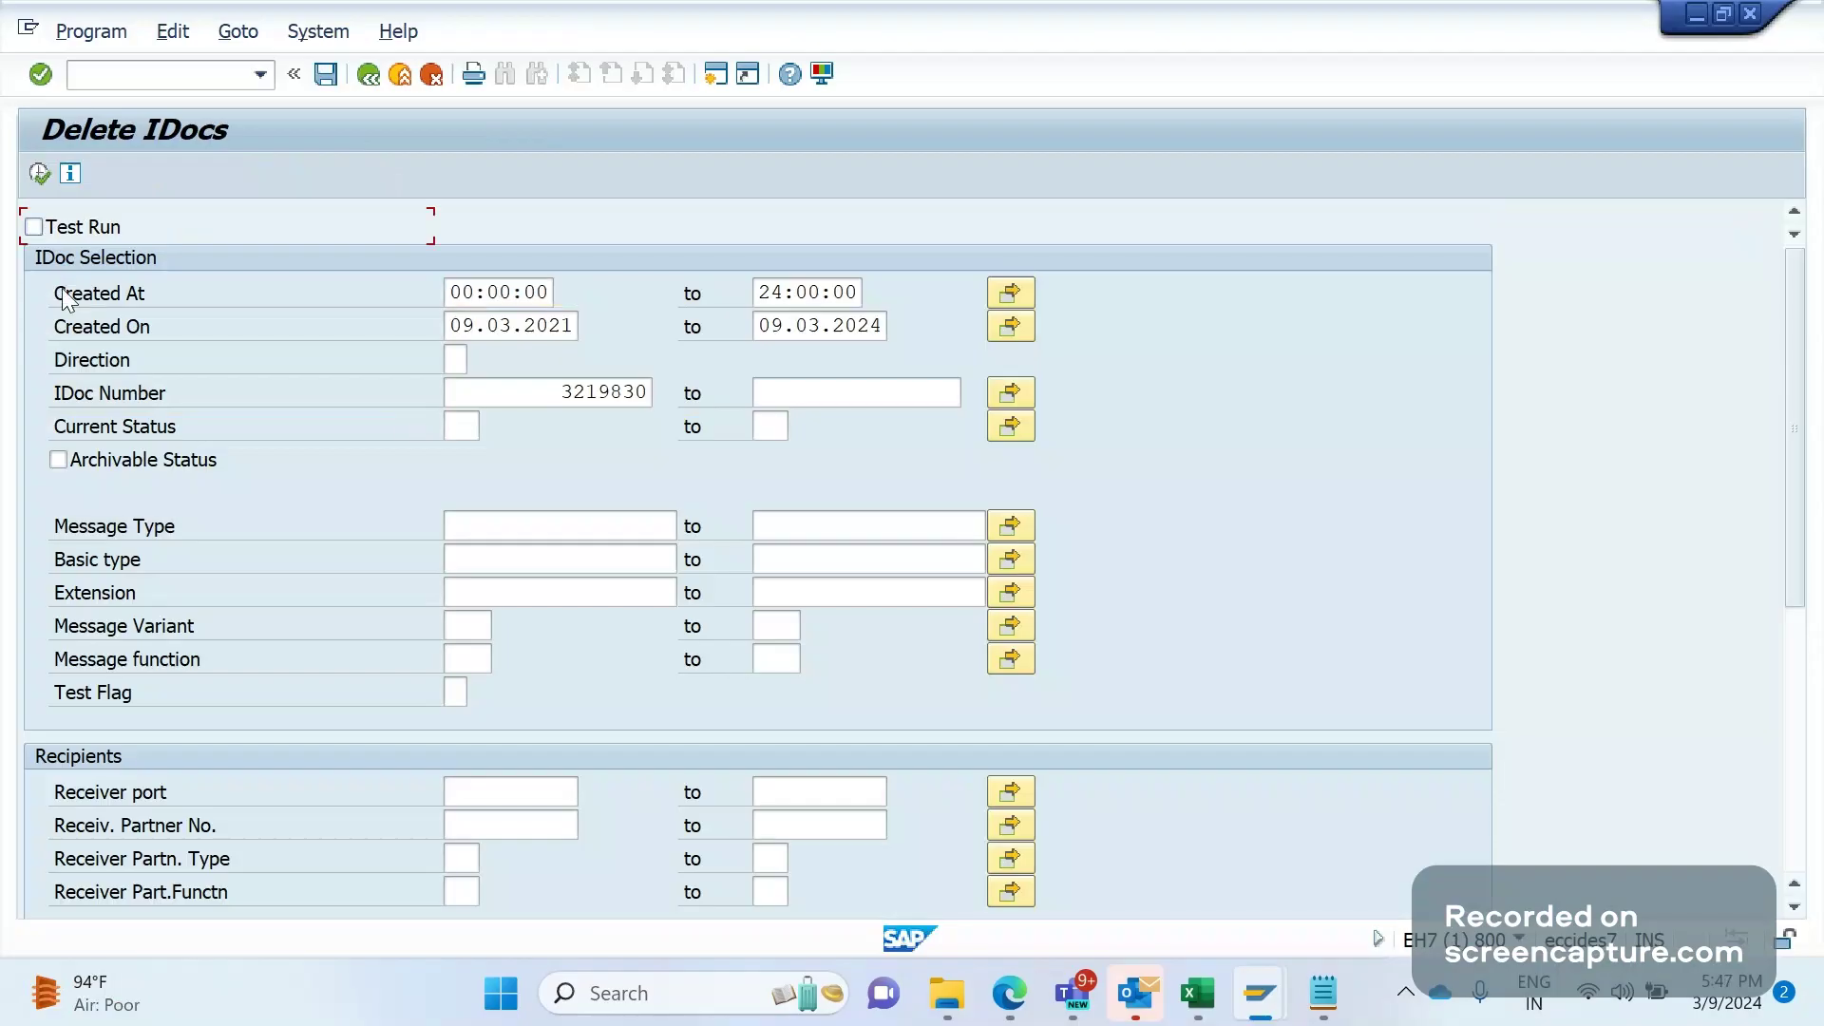
click(38, 174)
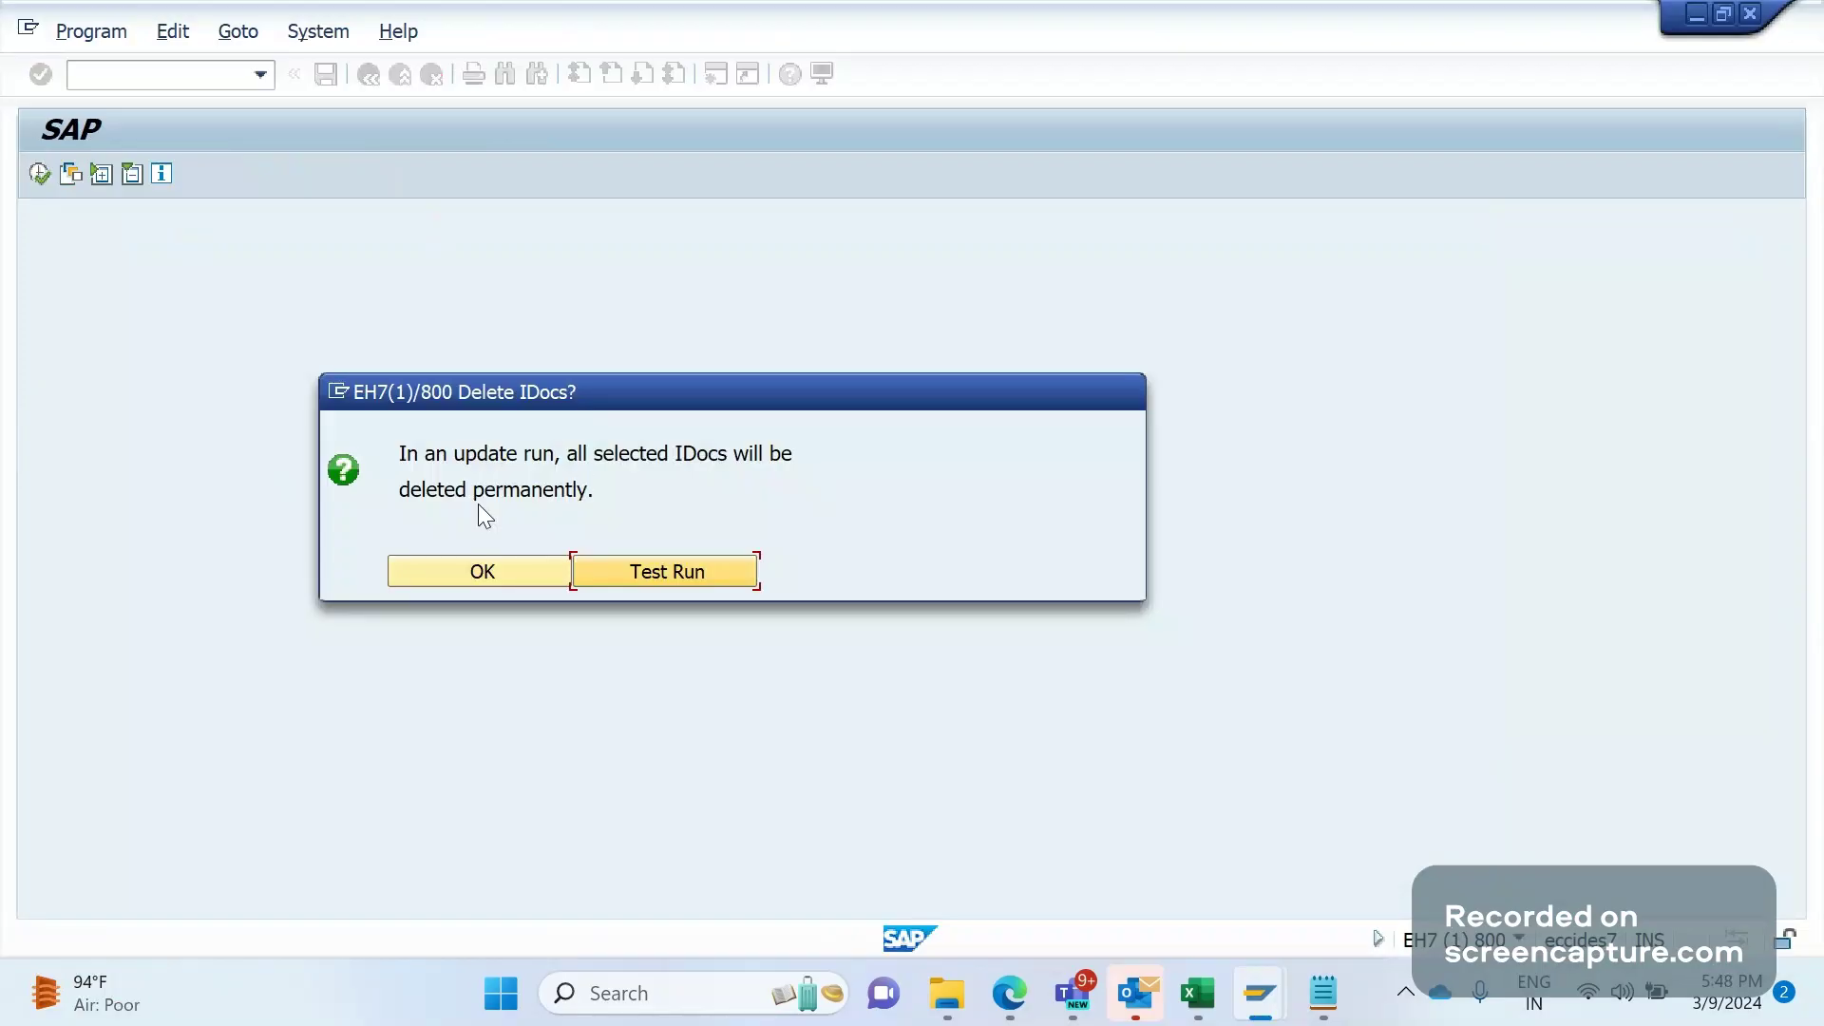
click(475, 575)
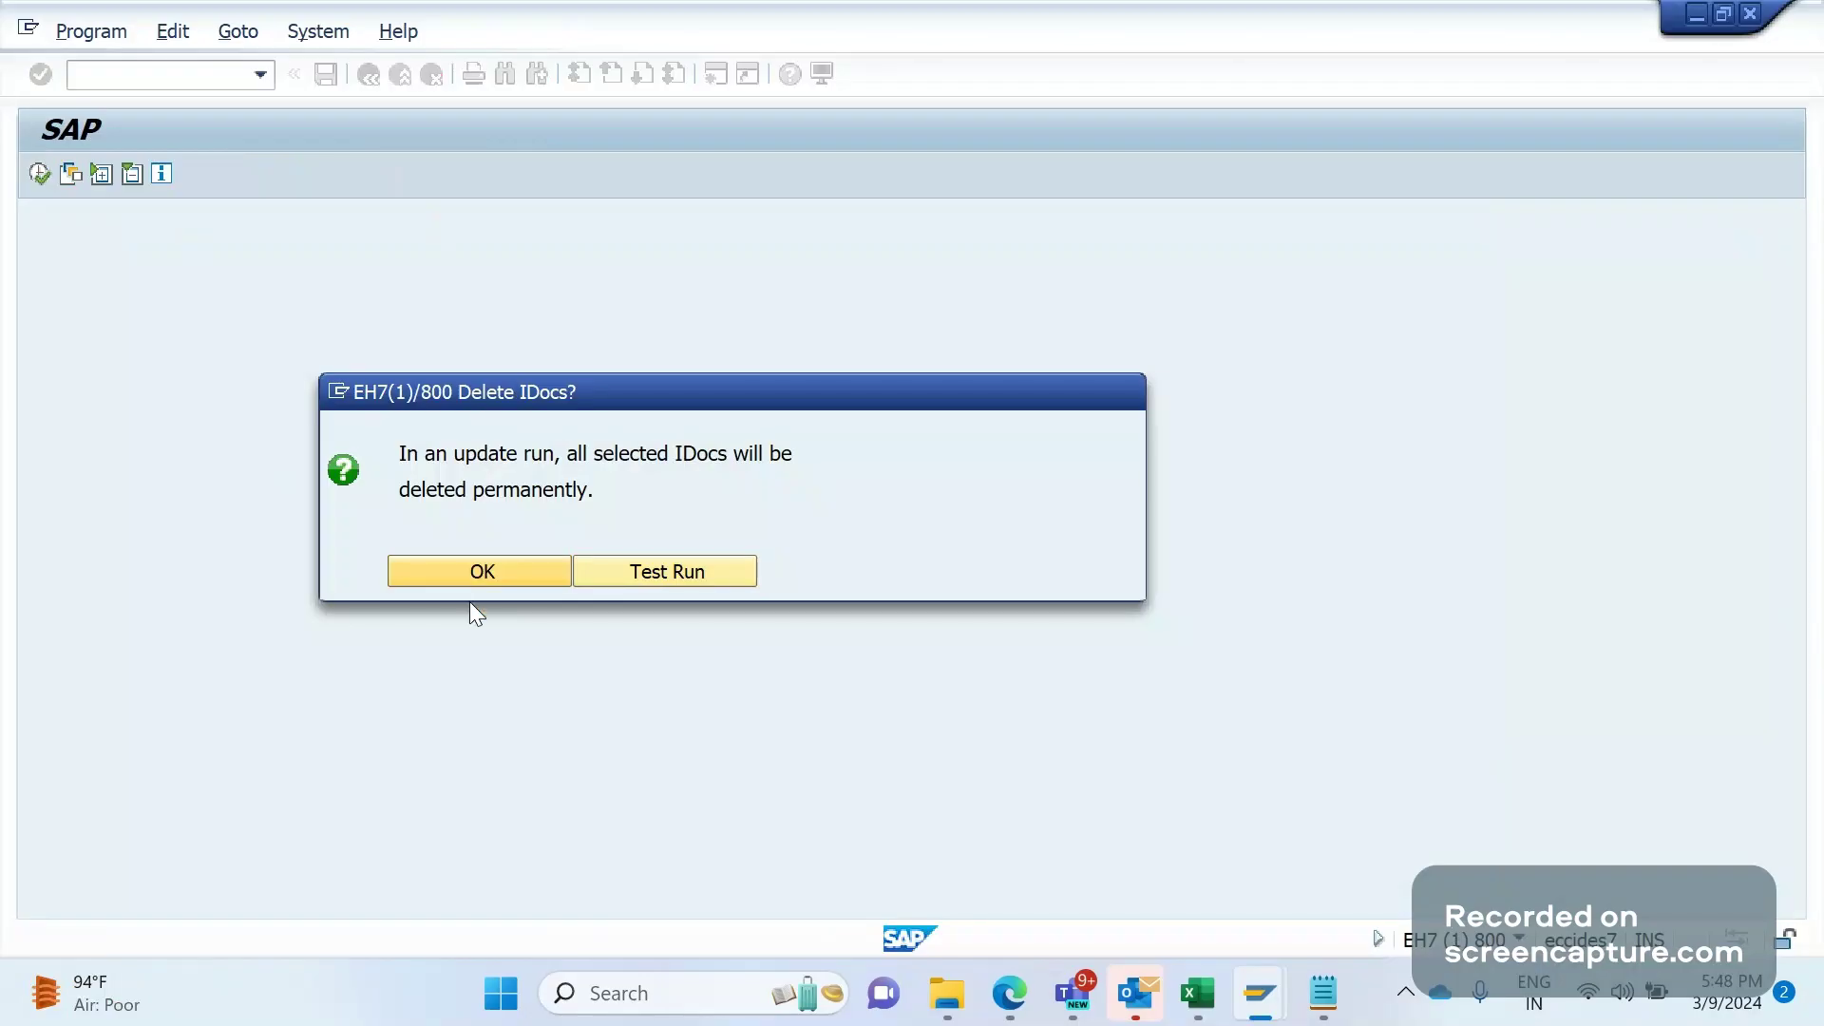
click(472, 578)
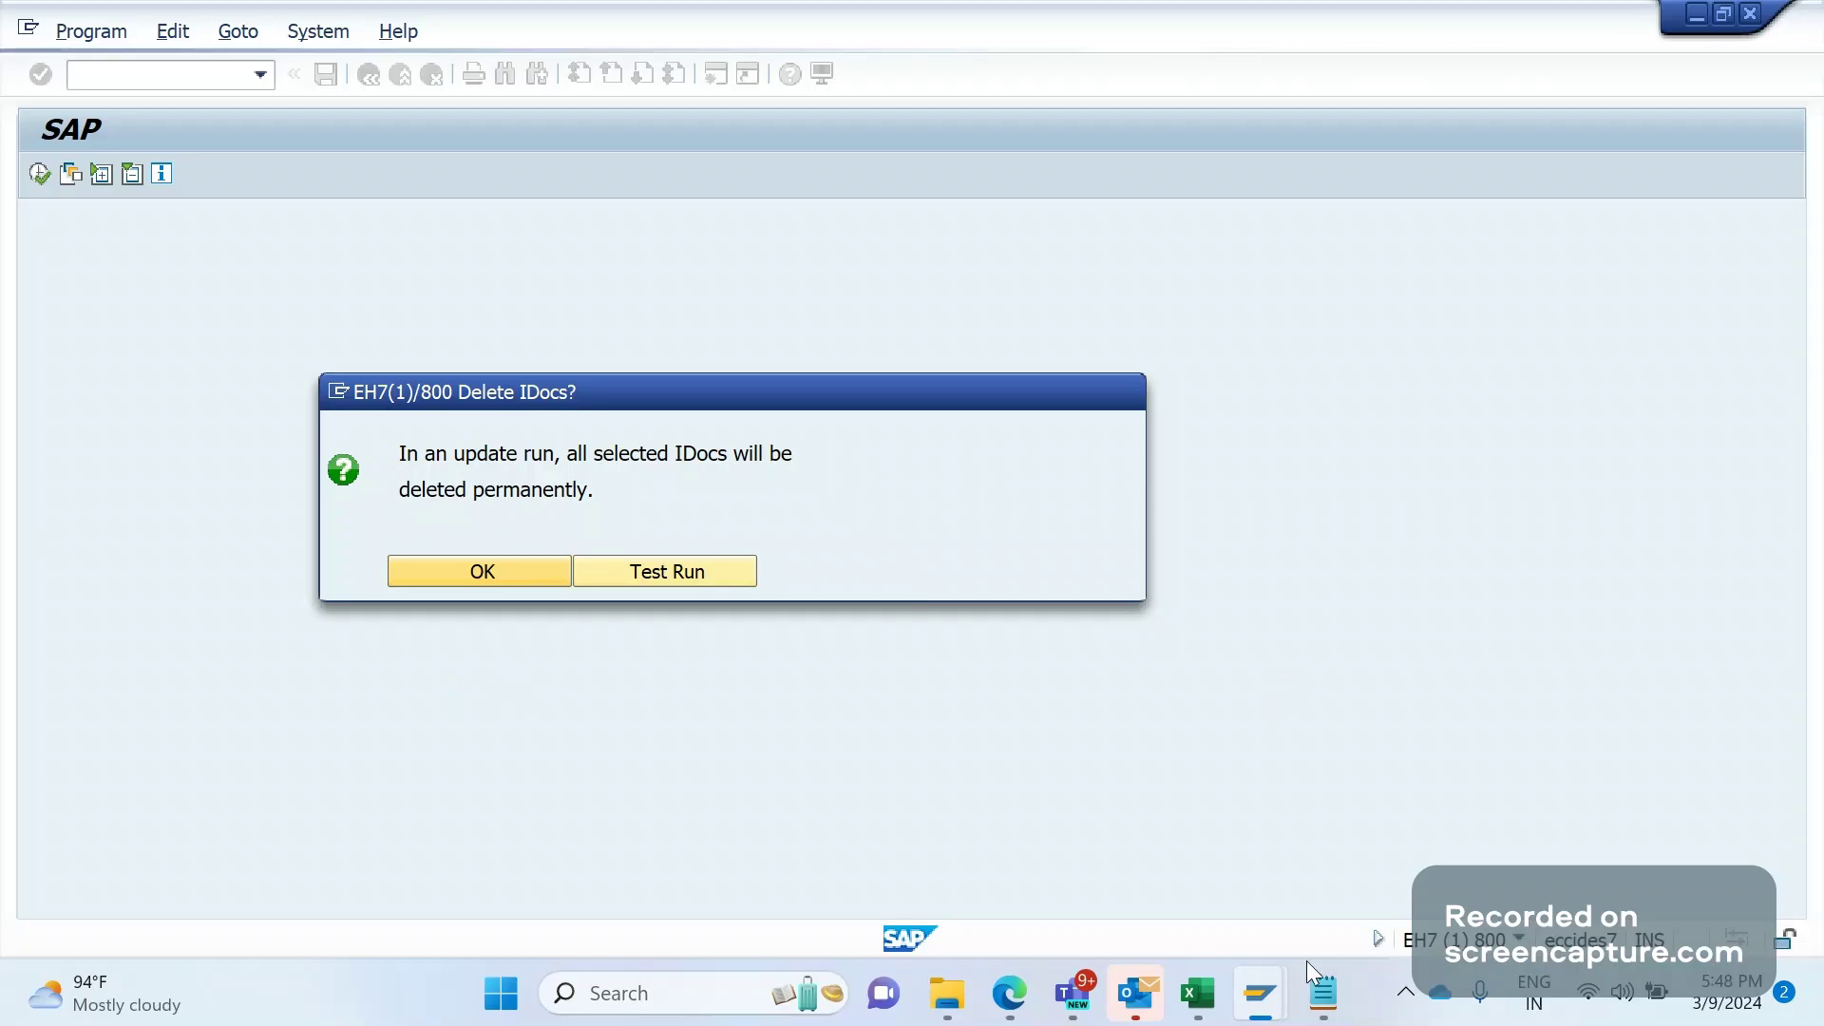
click(1260, 993)
- Return the IDoc list session to its selection criteria while the update run deletes the INVCON IDoc
click(1290, 830)
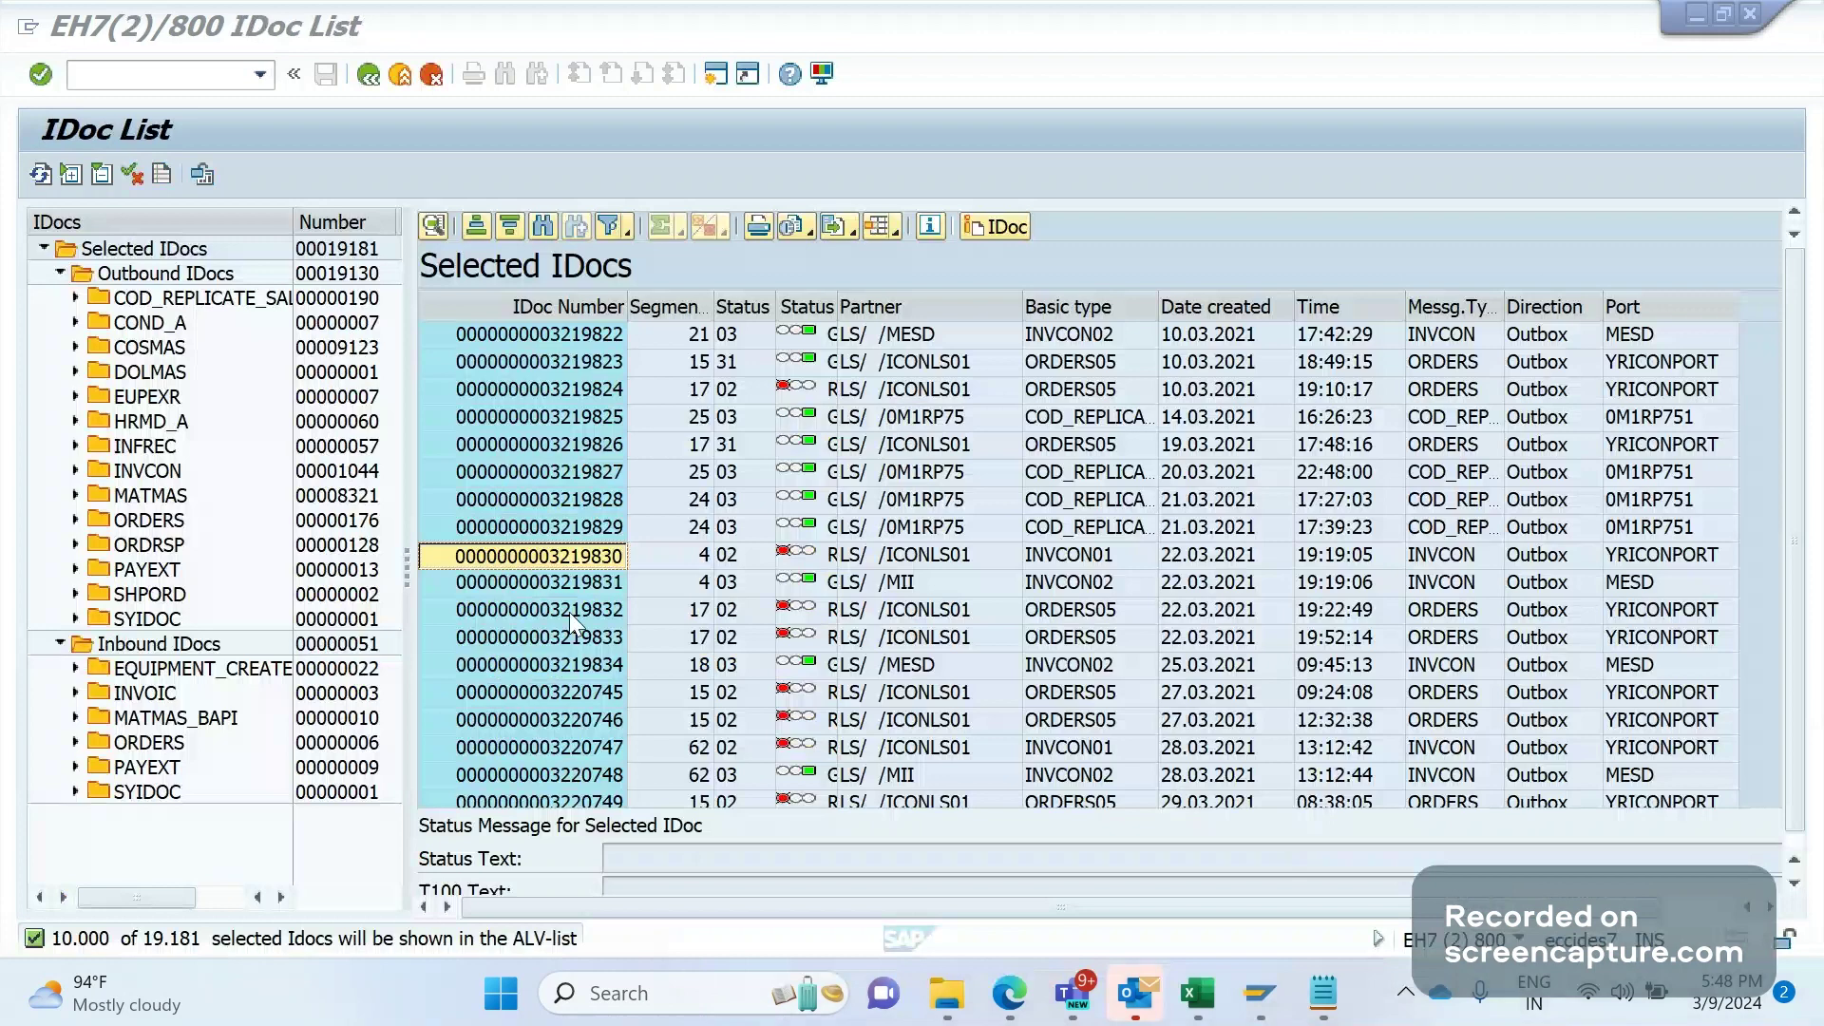
click(399, 76)
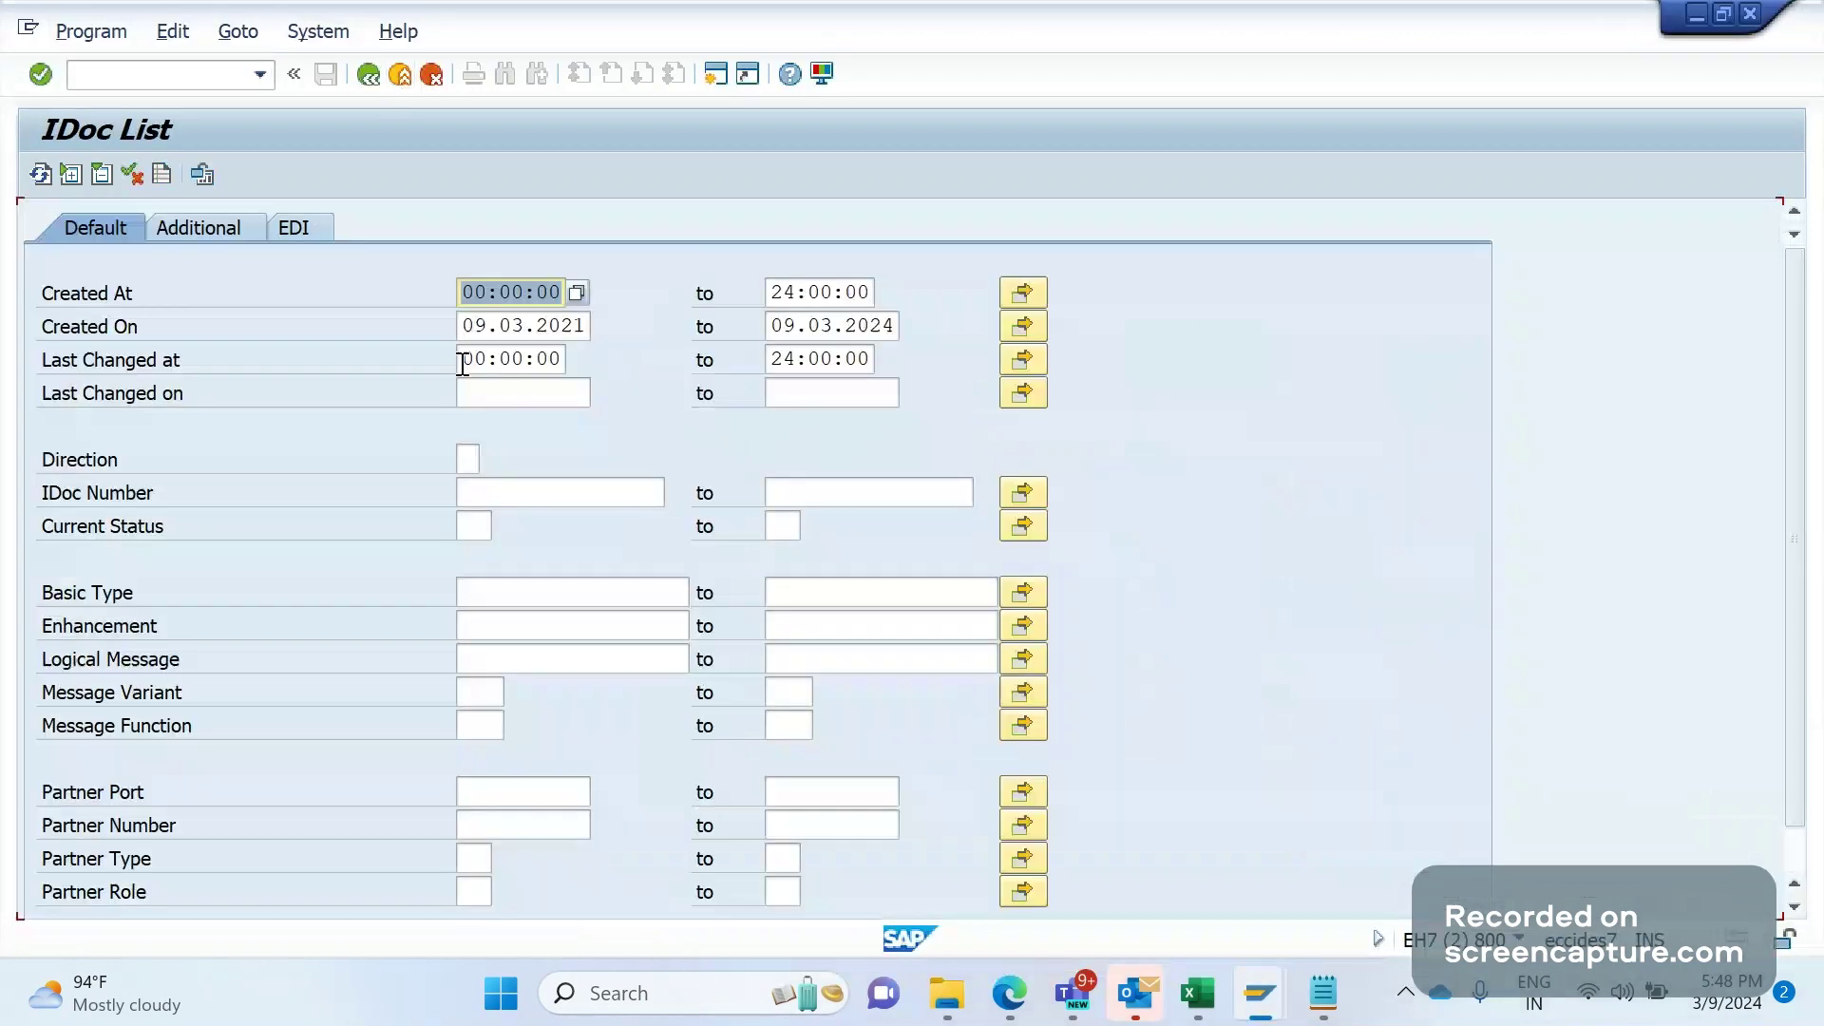
key(F8)
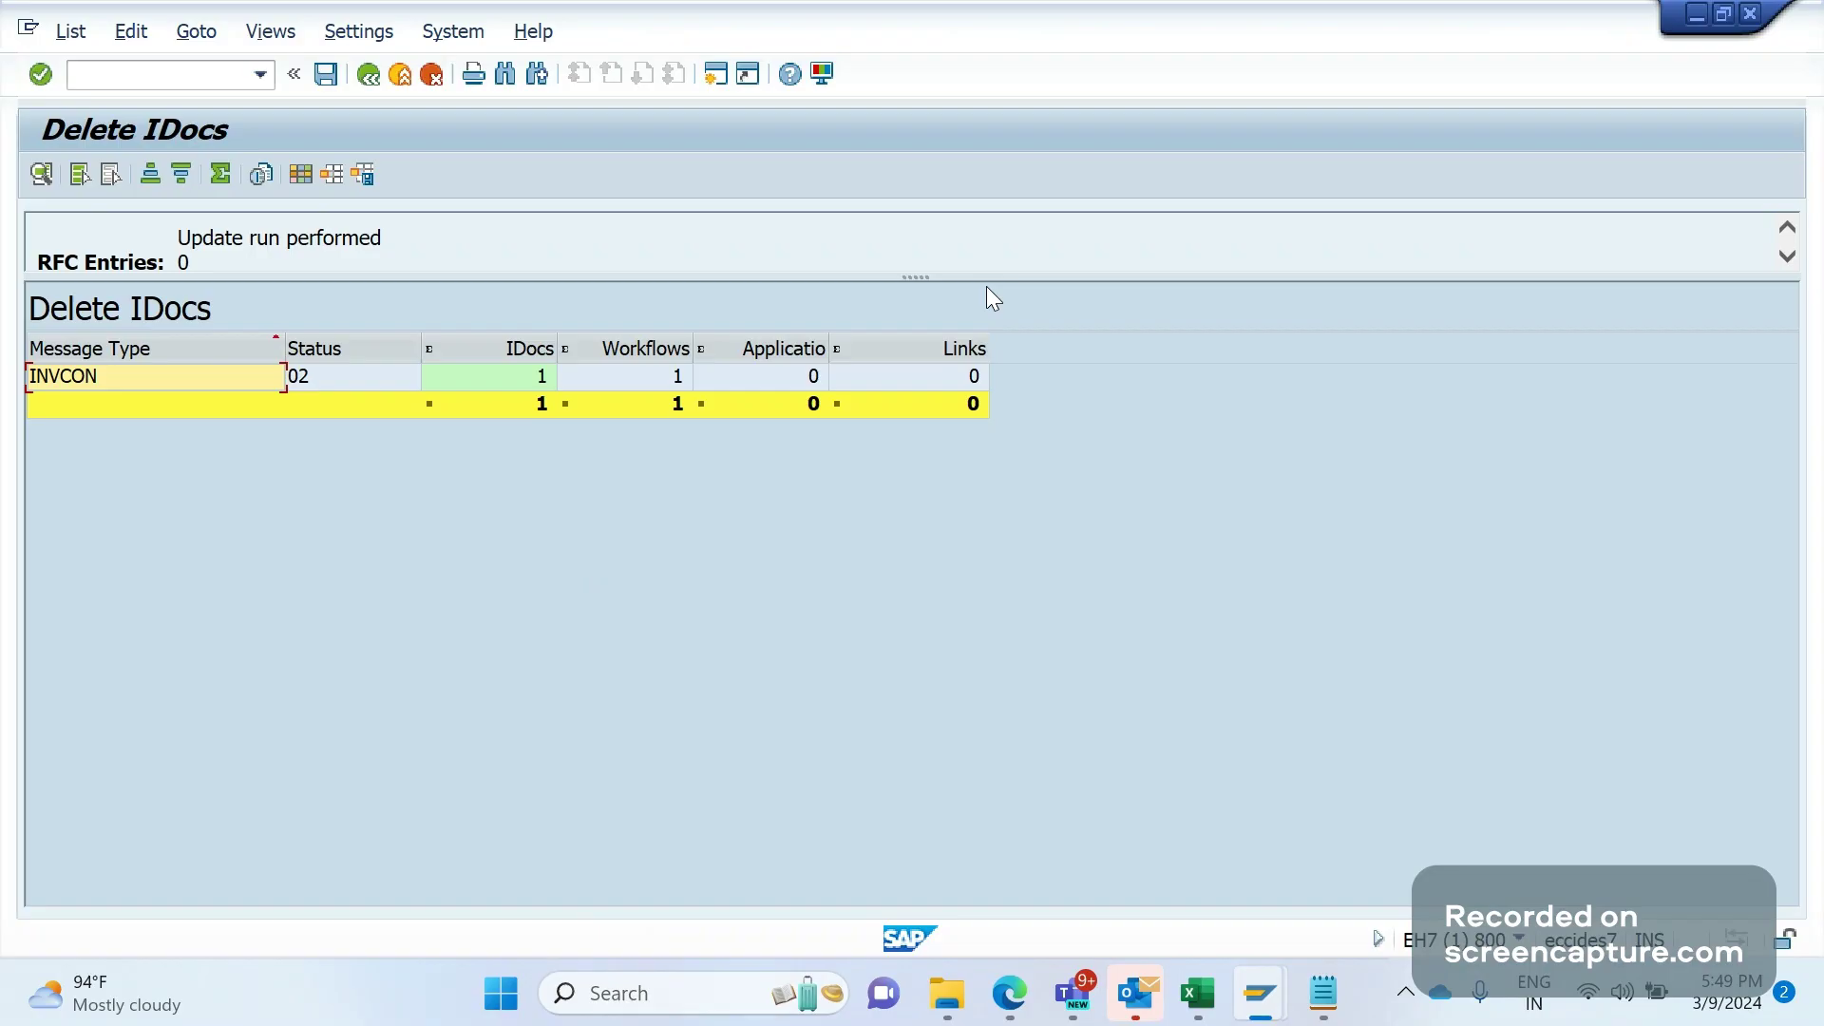
- Search the IDoc list for 3219830 and confirm no IDocs are selected
drag(913, 278, 912, 361)
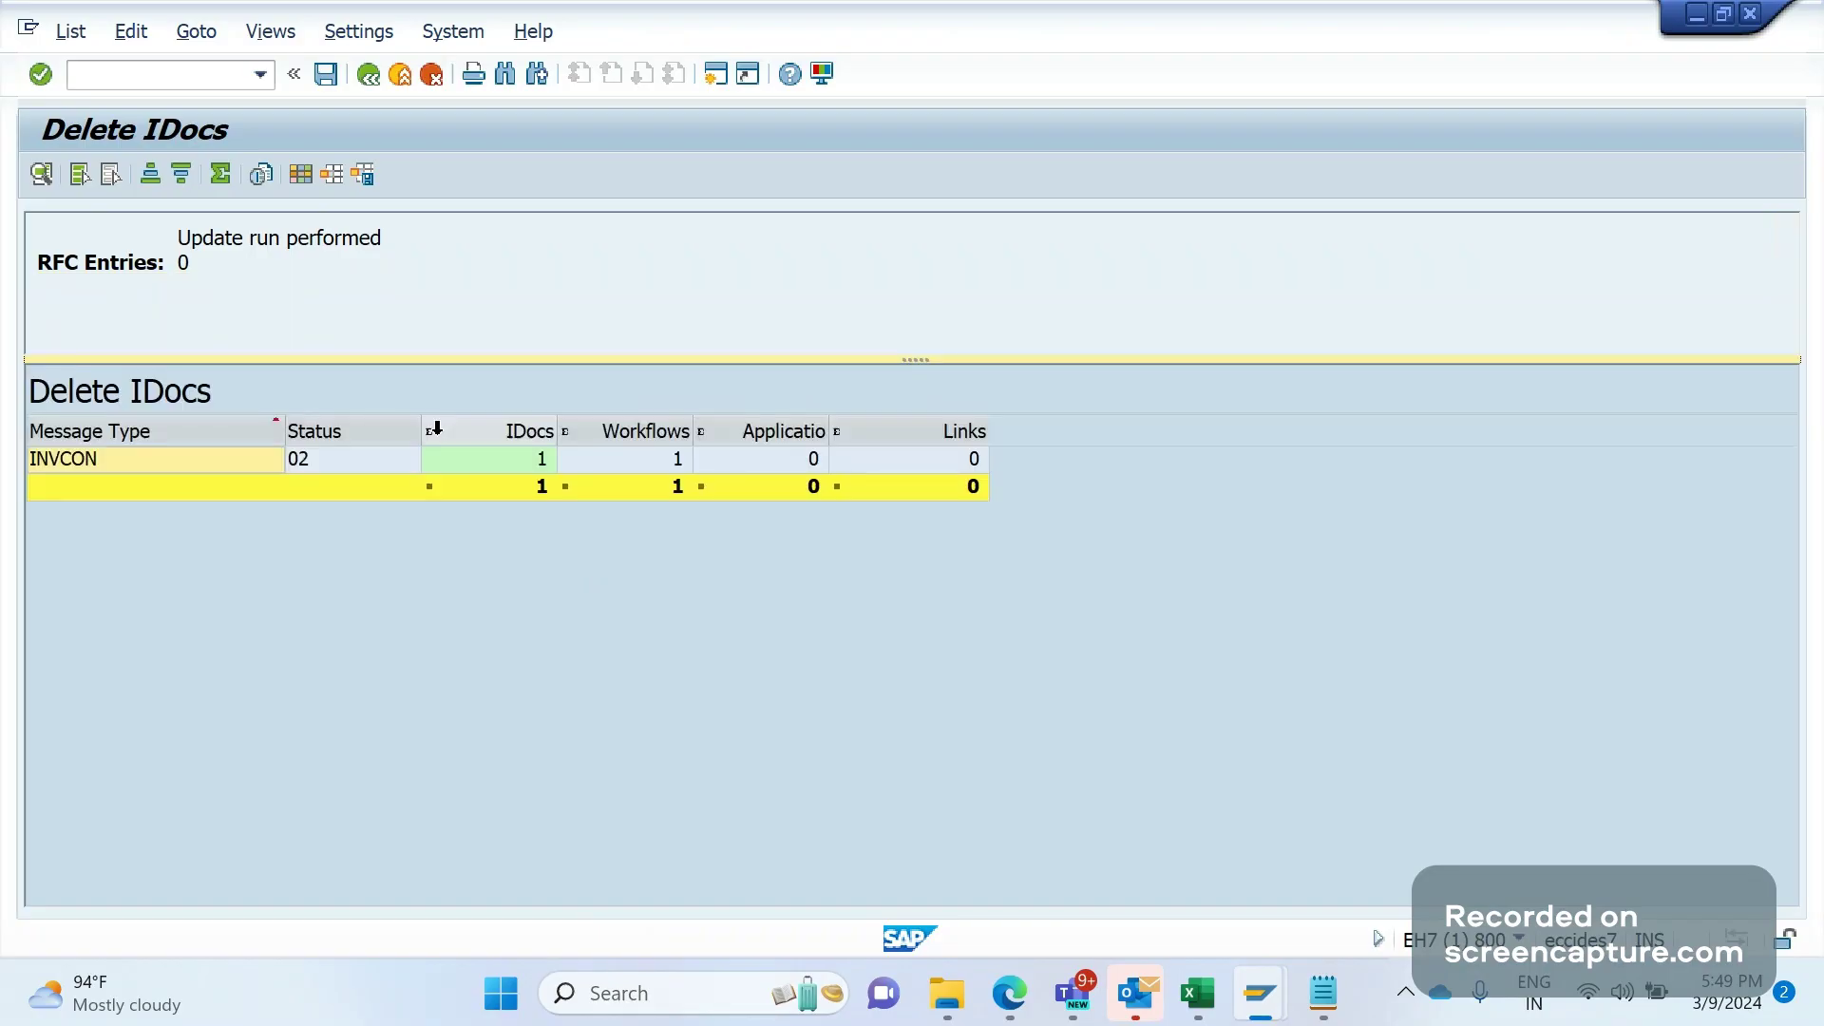
click(1260, 993)
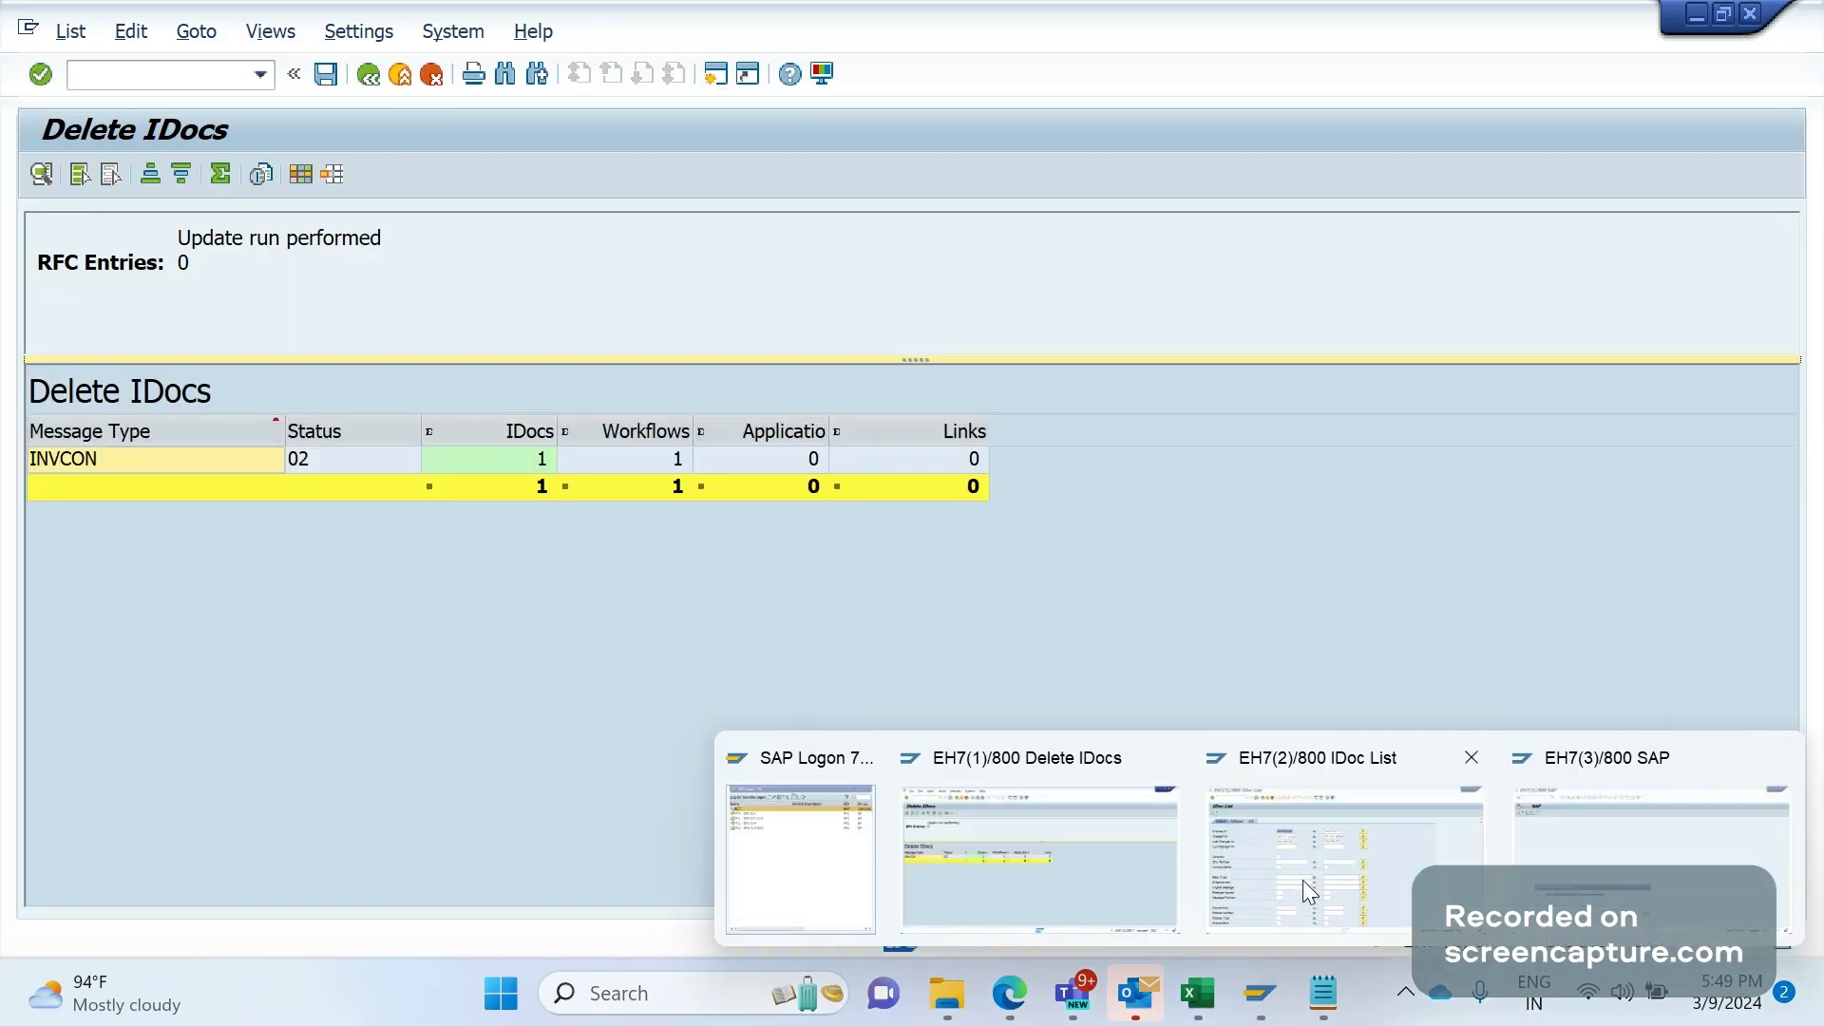
click(1303, 880)
key(ctrl+v)
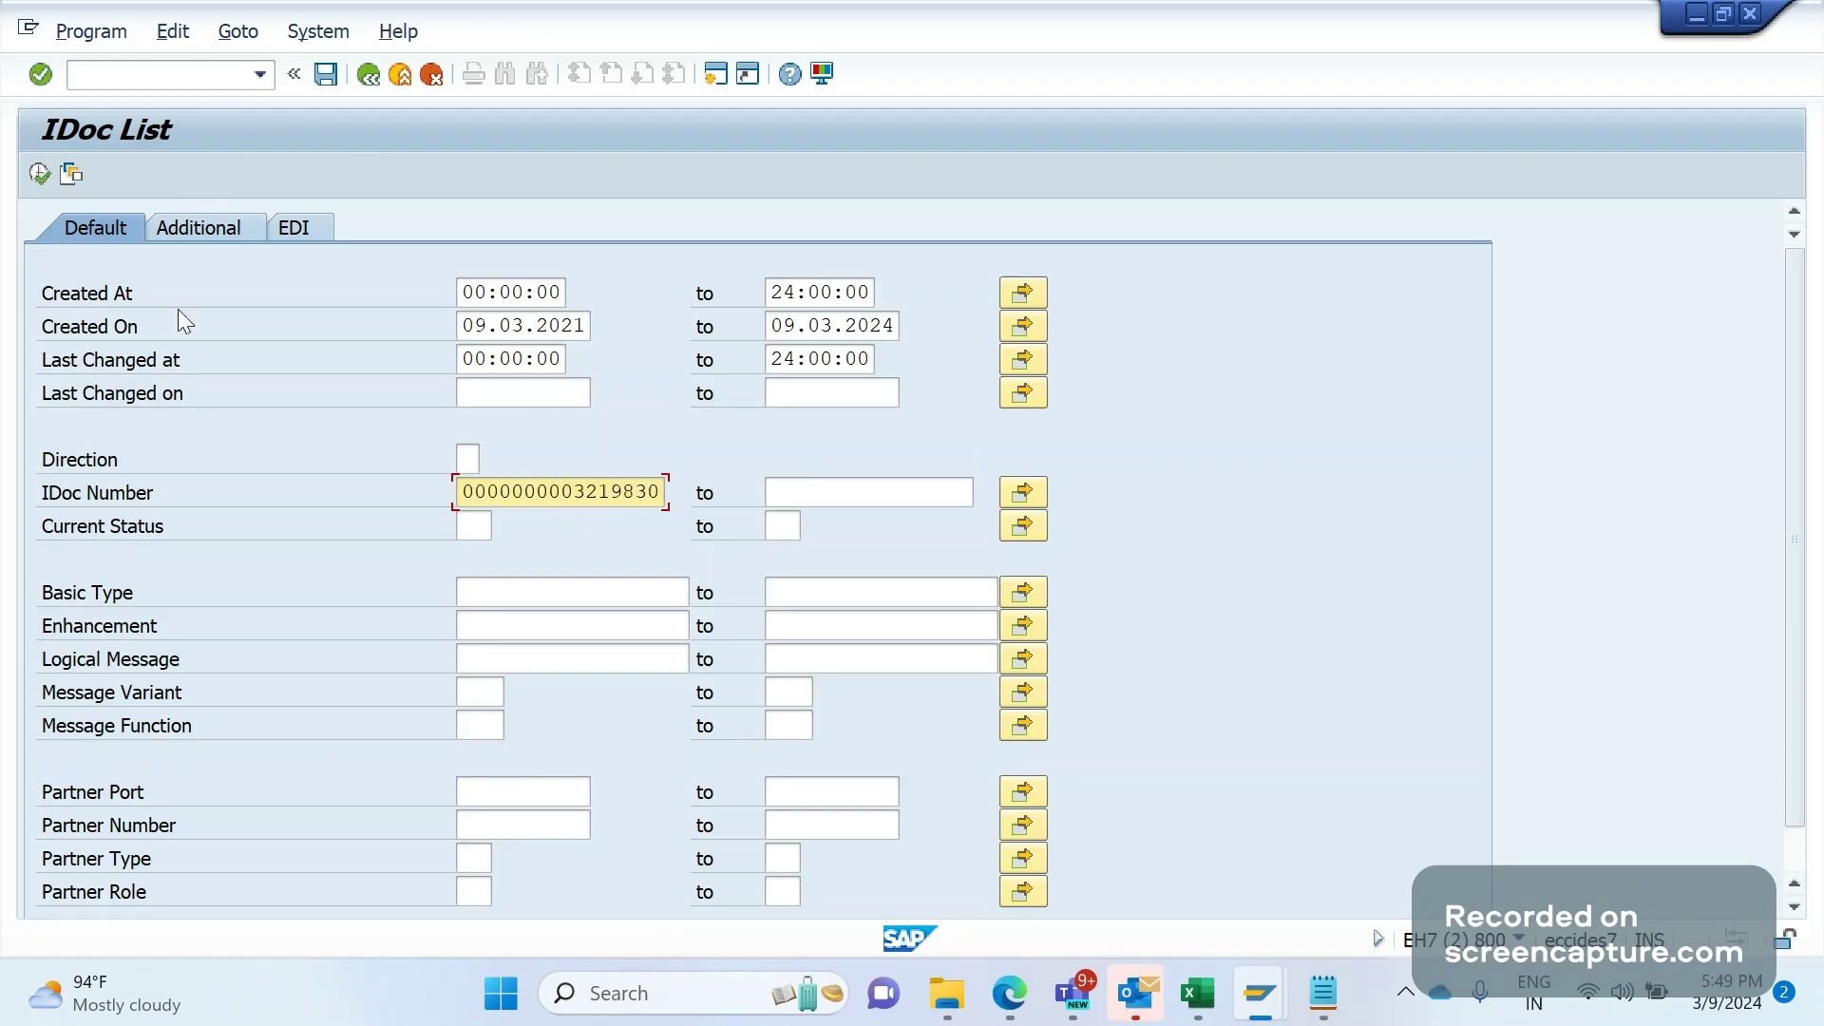
key(F8)
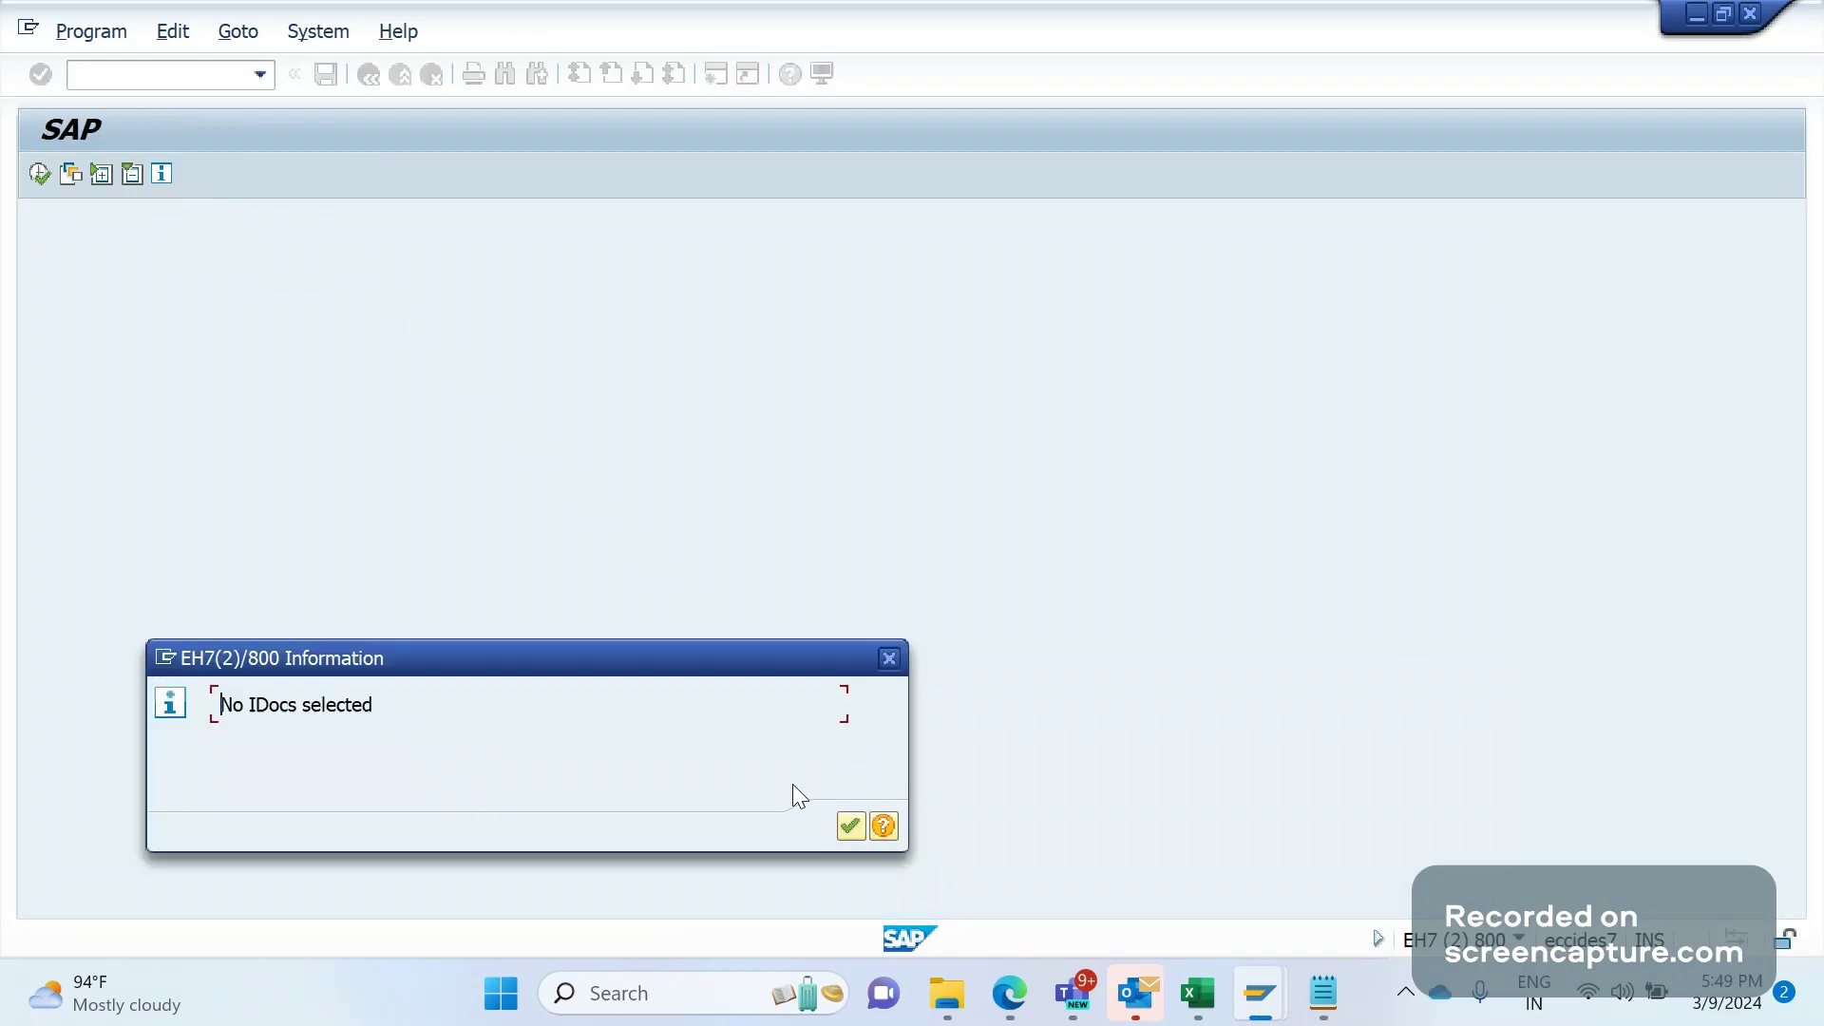
key(Return)
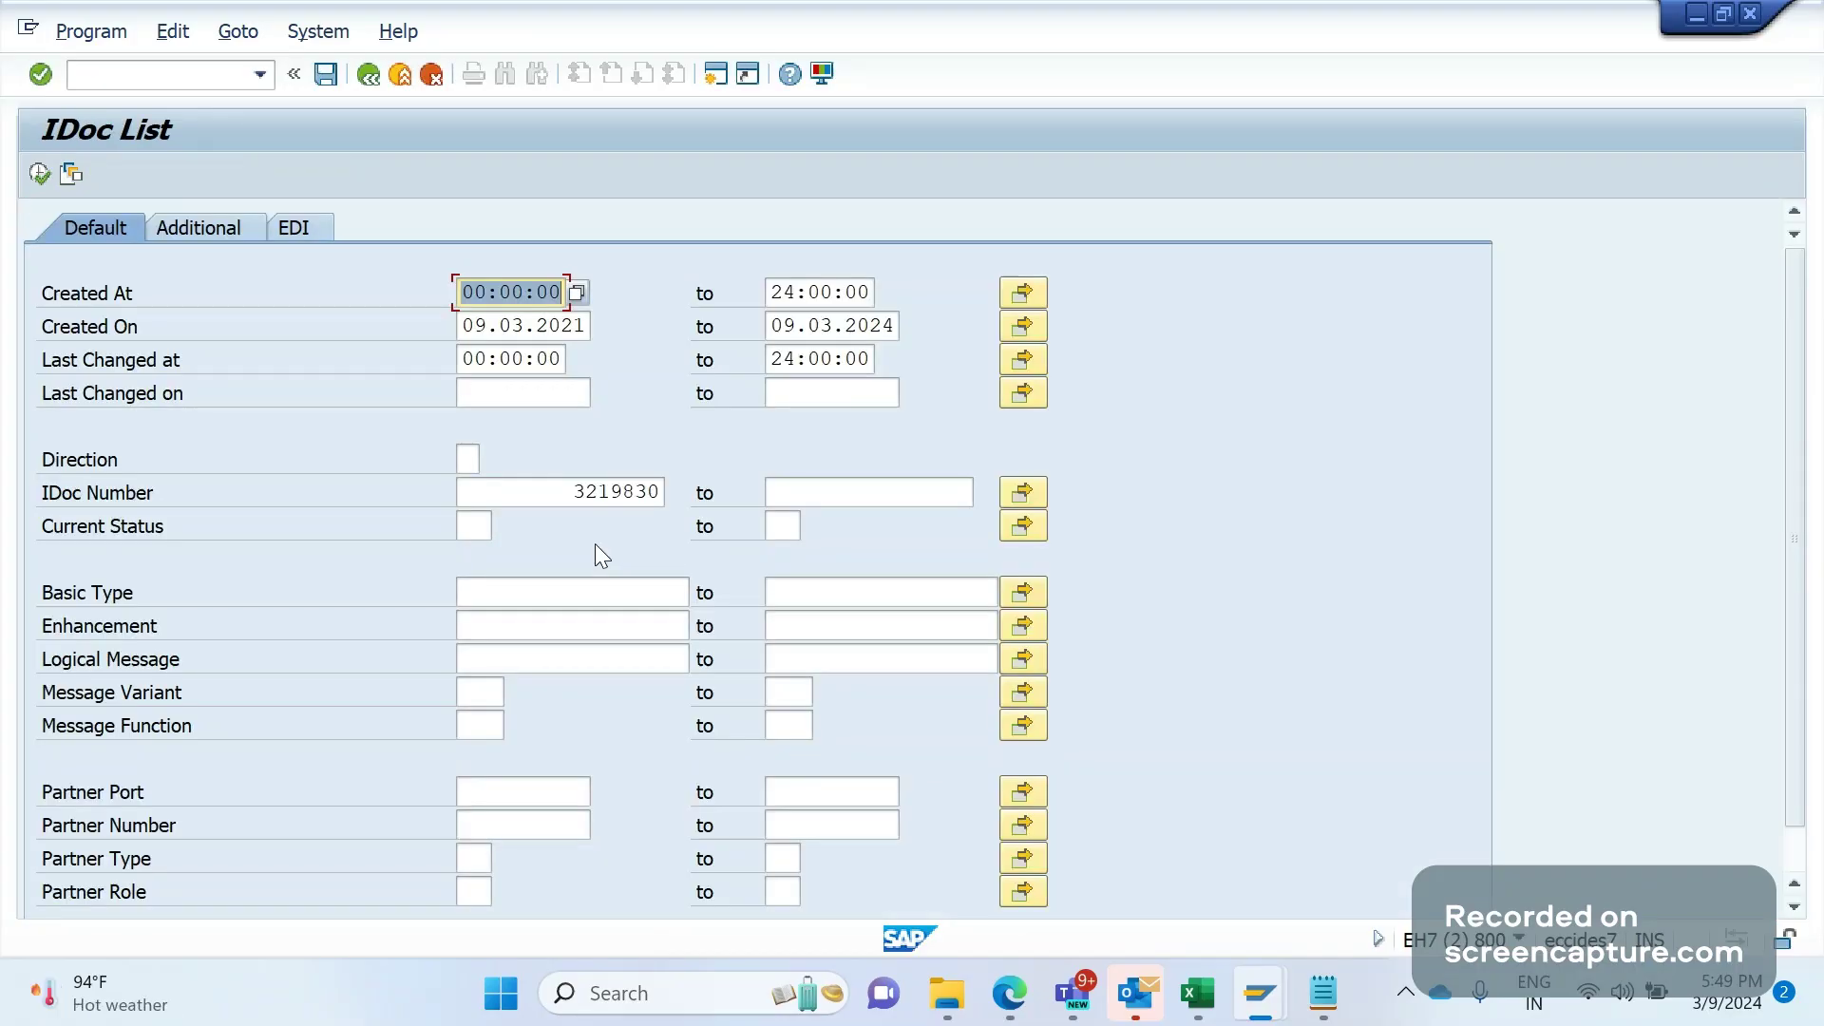
- Clear the IDoc number filter and list all 19,180 IDocs, now skipping 3219830
drag(560, 494, 815, 491)
key(Delete)
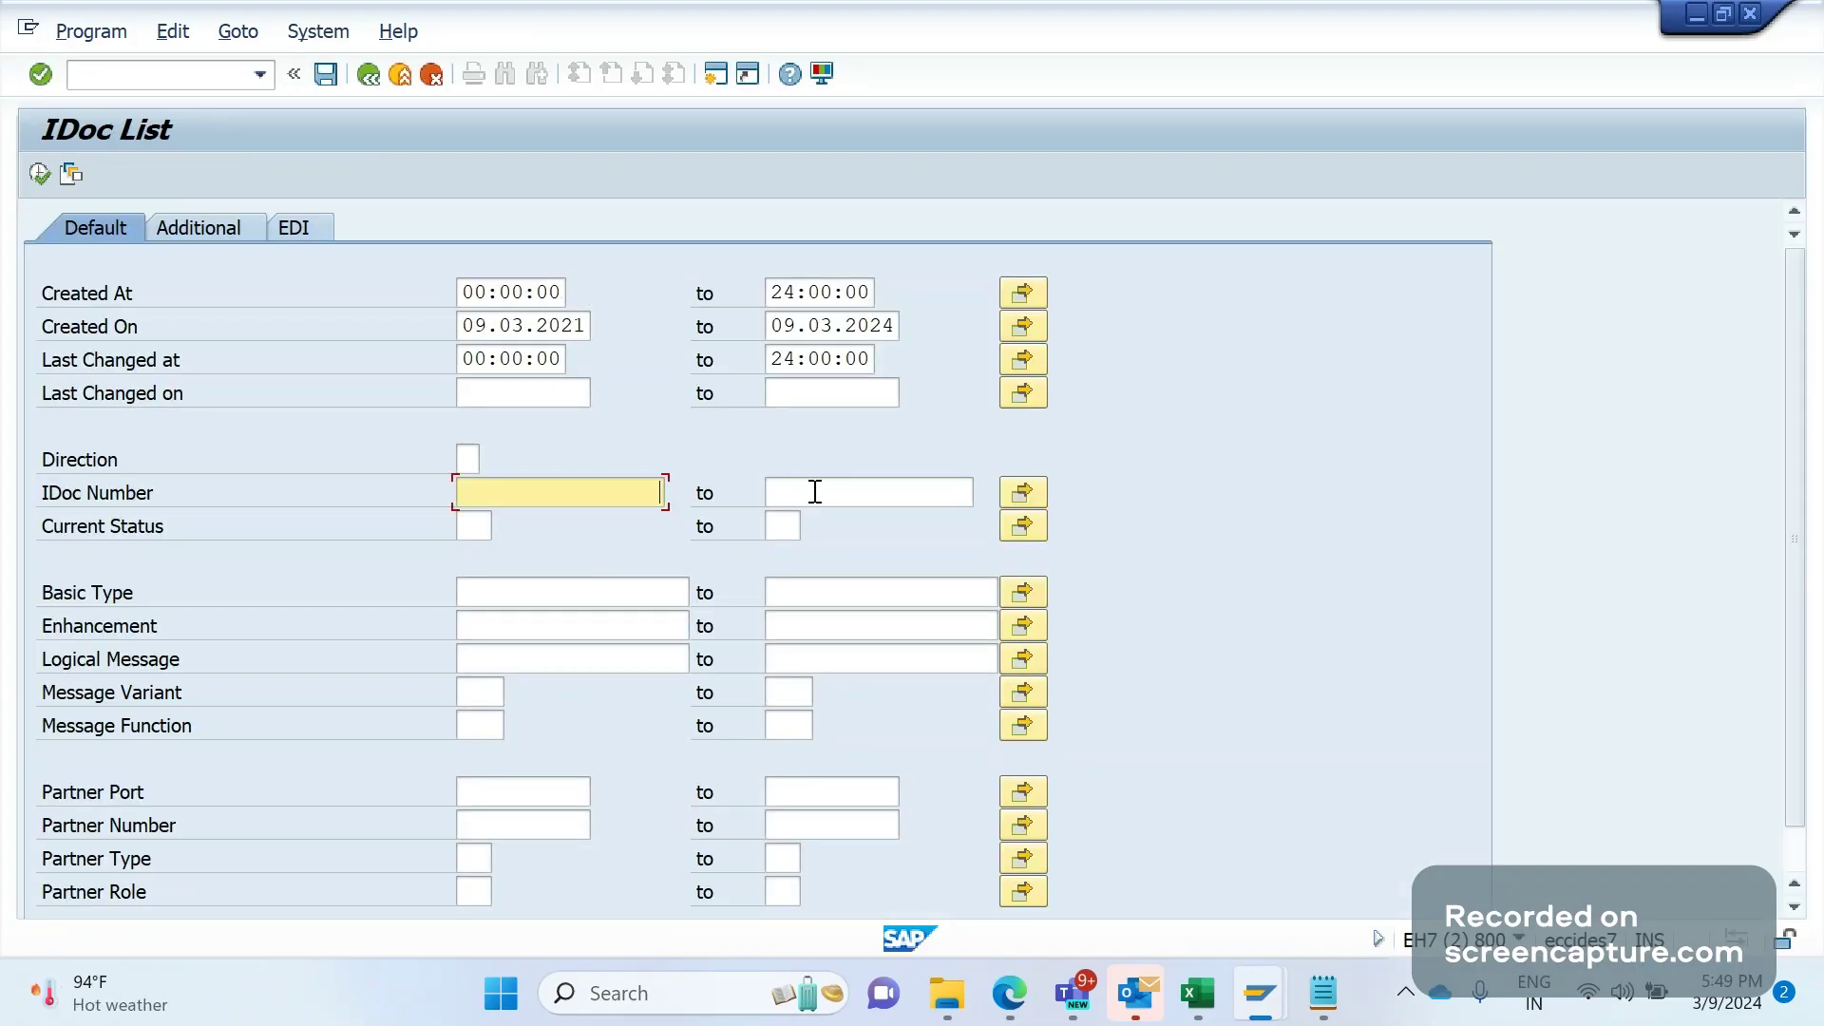
click(42, 176)
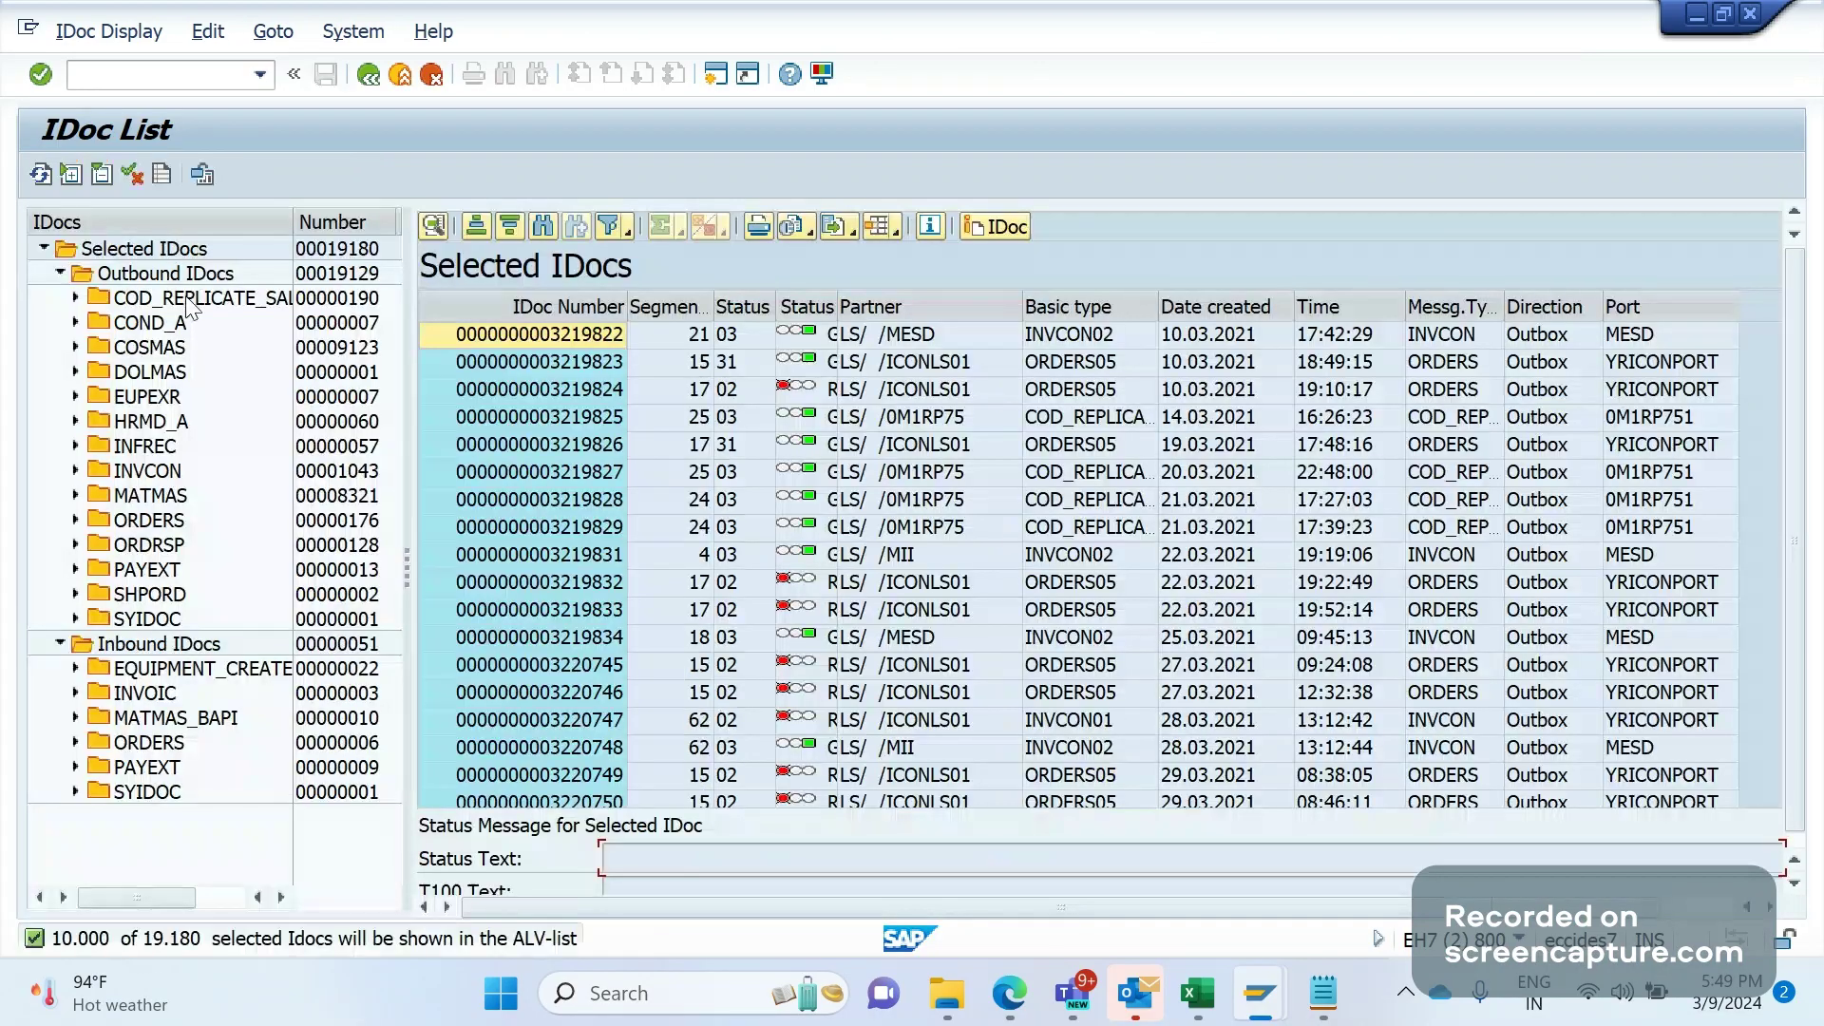
- In the deletion-results session, run /NBD87 to reach the Select IDocs screen
mouse_move(1277, 989)
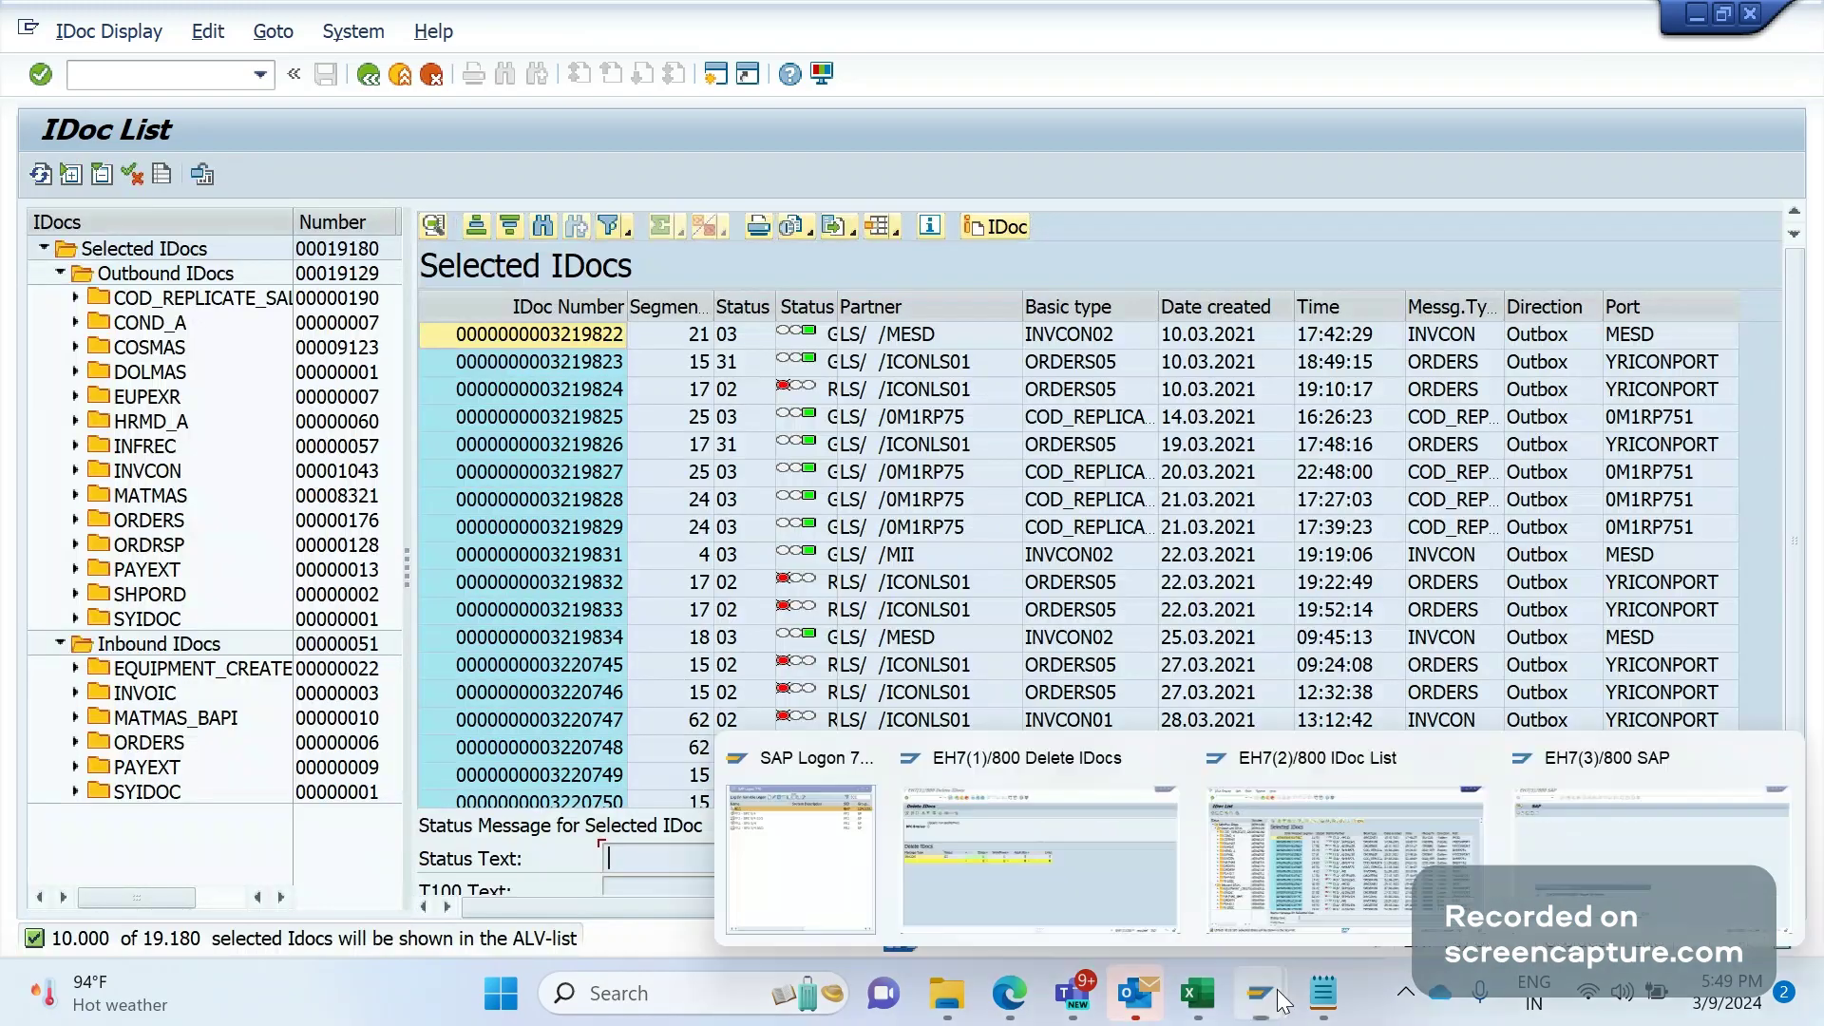
click(984, 832)
click(174, 64)
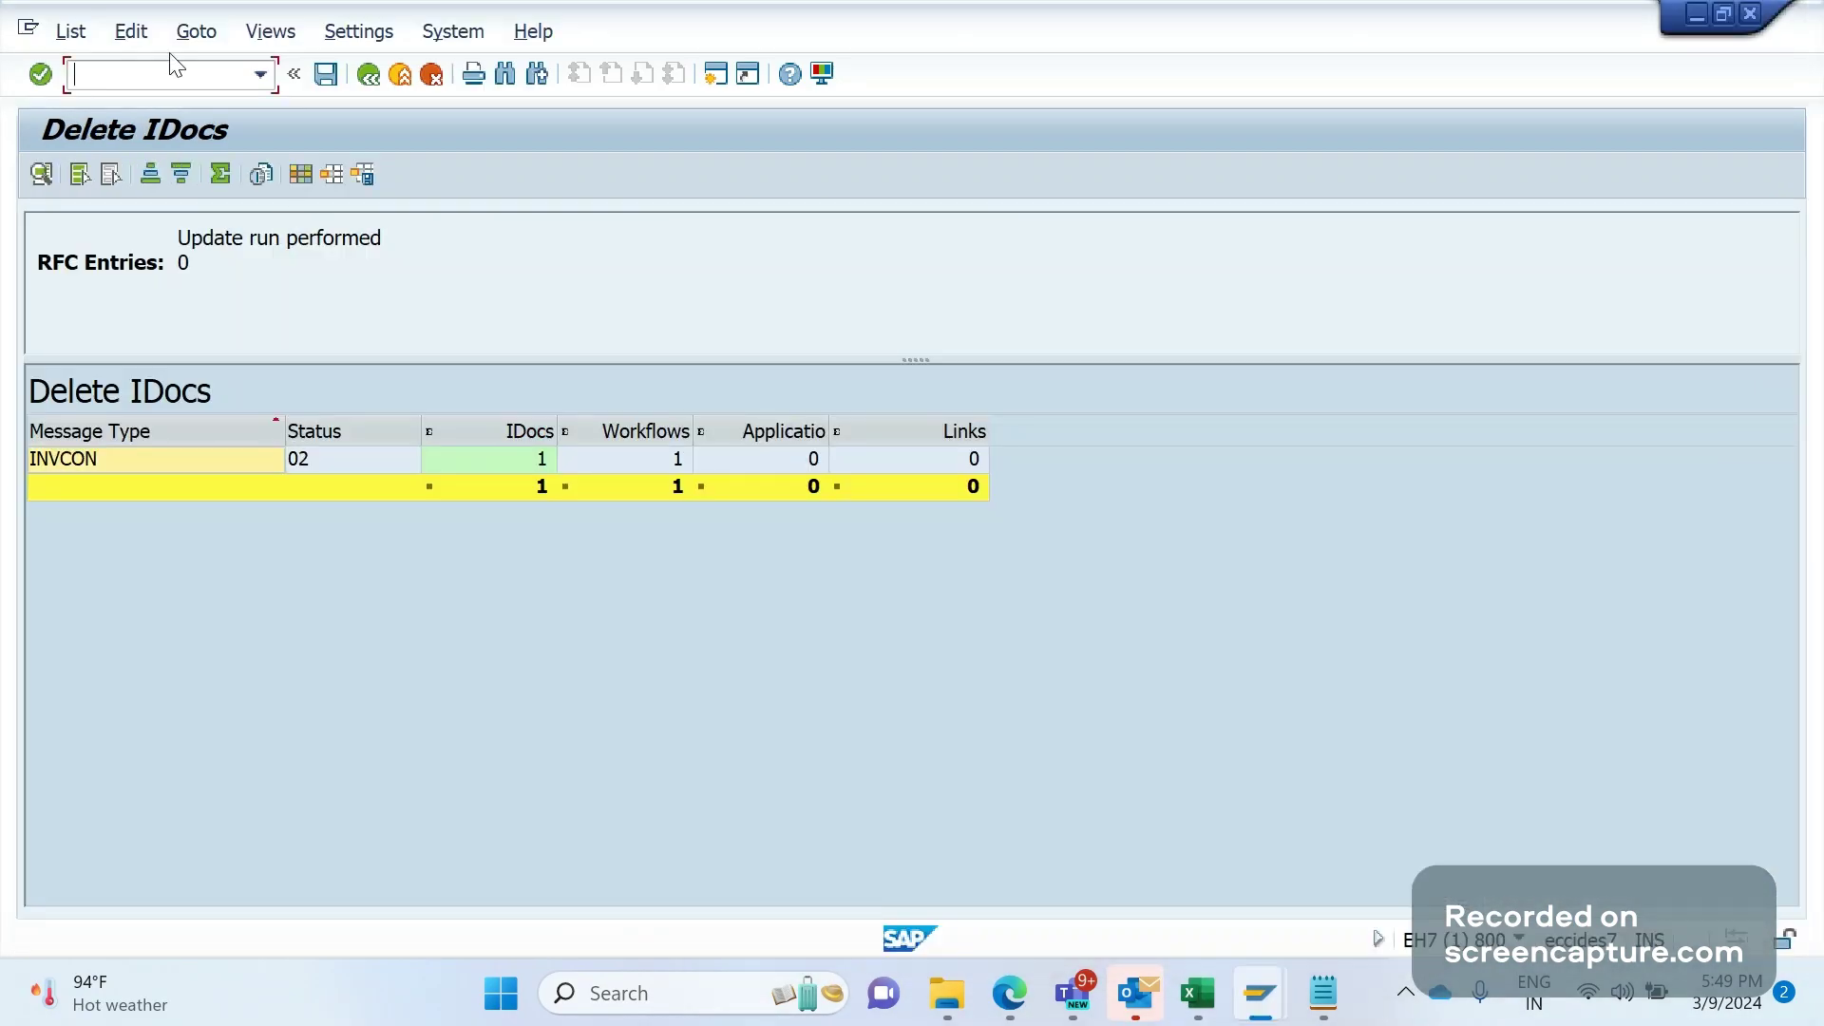
text(/NBD9)
key(BackSpace)
text(87)
key(Return)
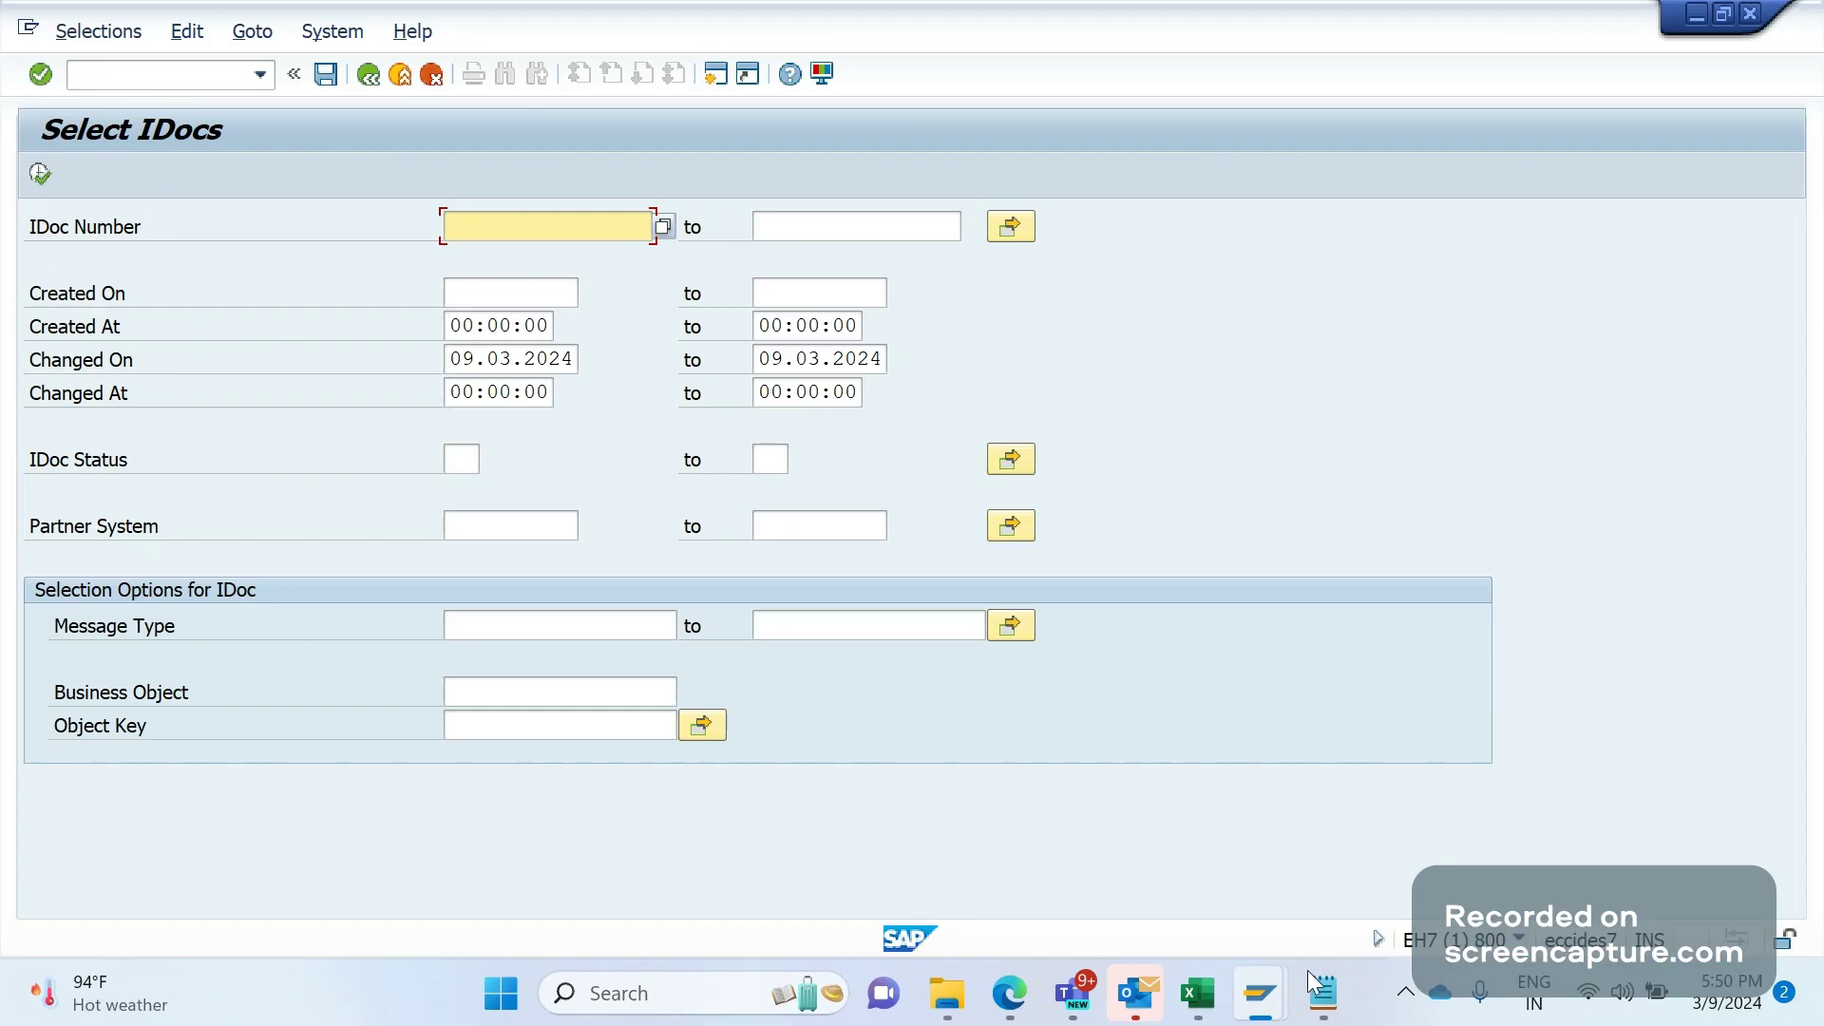
- Take IDoc 3219832 from the IDoc list into Select IDocs' IDoc Number and execute
click(1260, 993)
click(1320, 866)
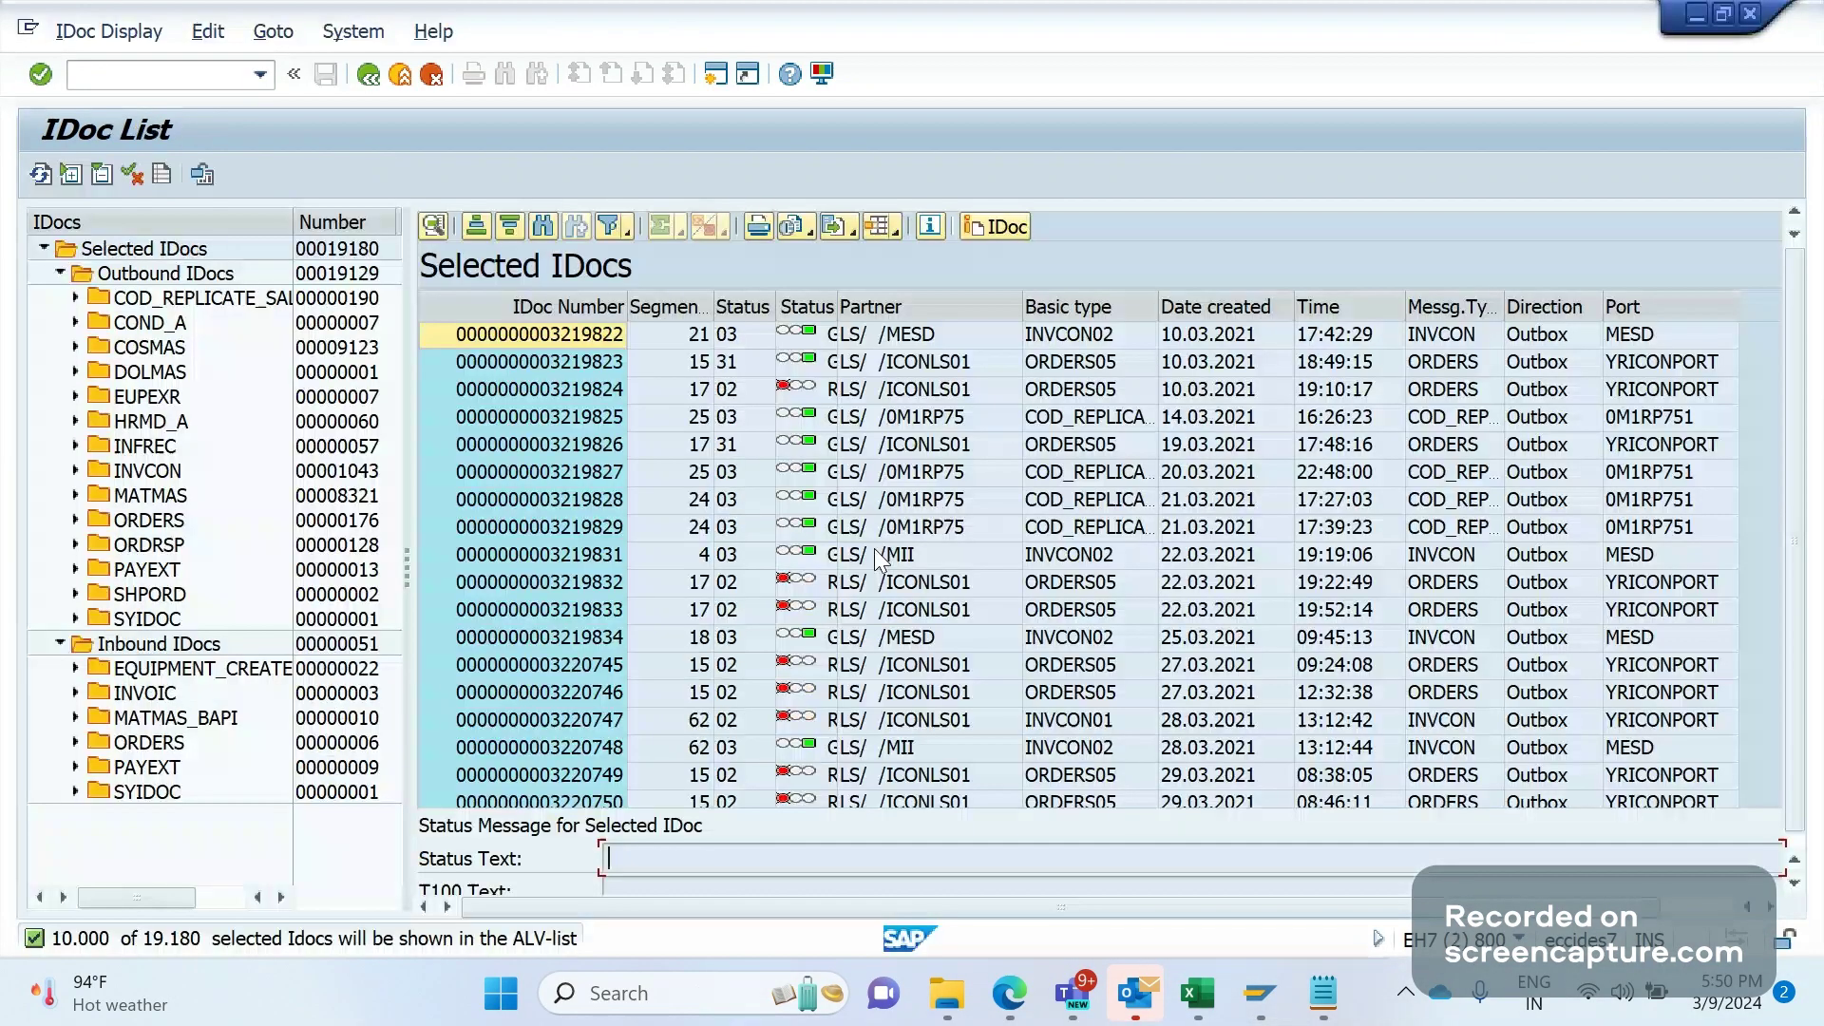
click(549, 583)
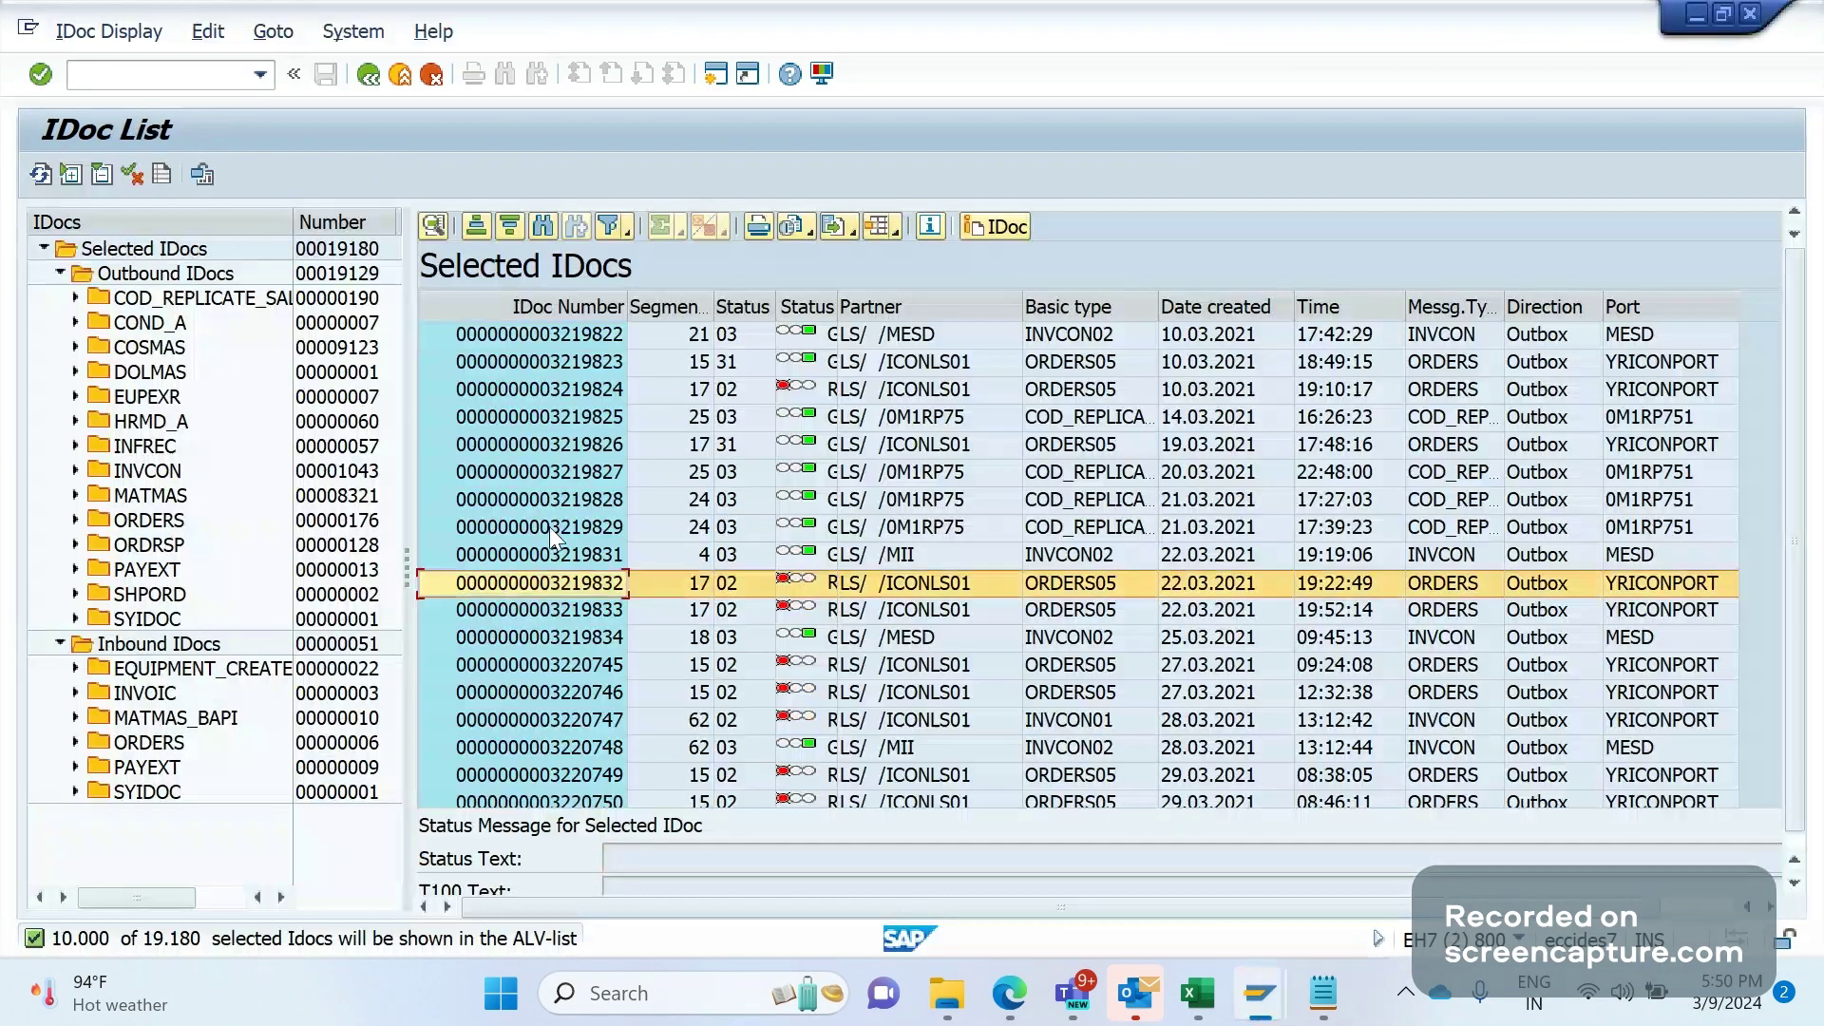
key(F3)
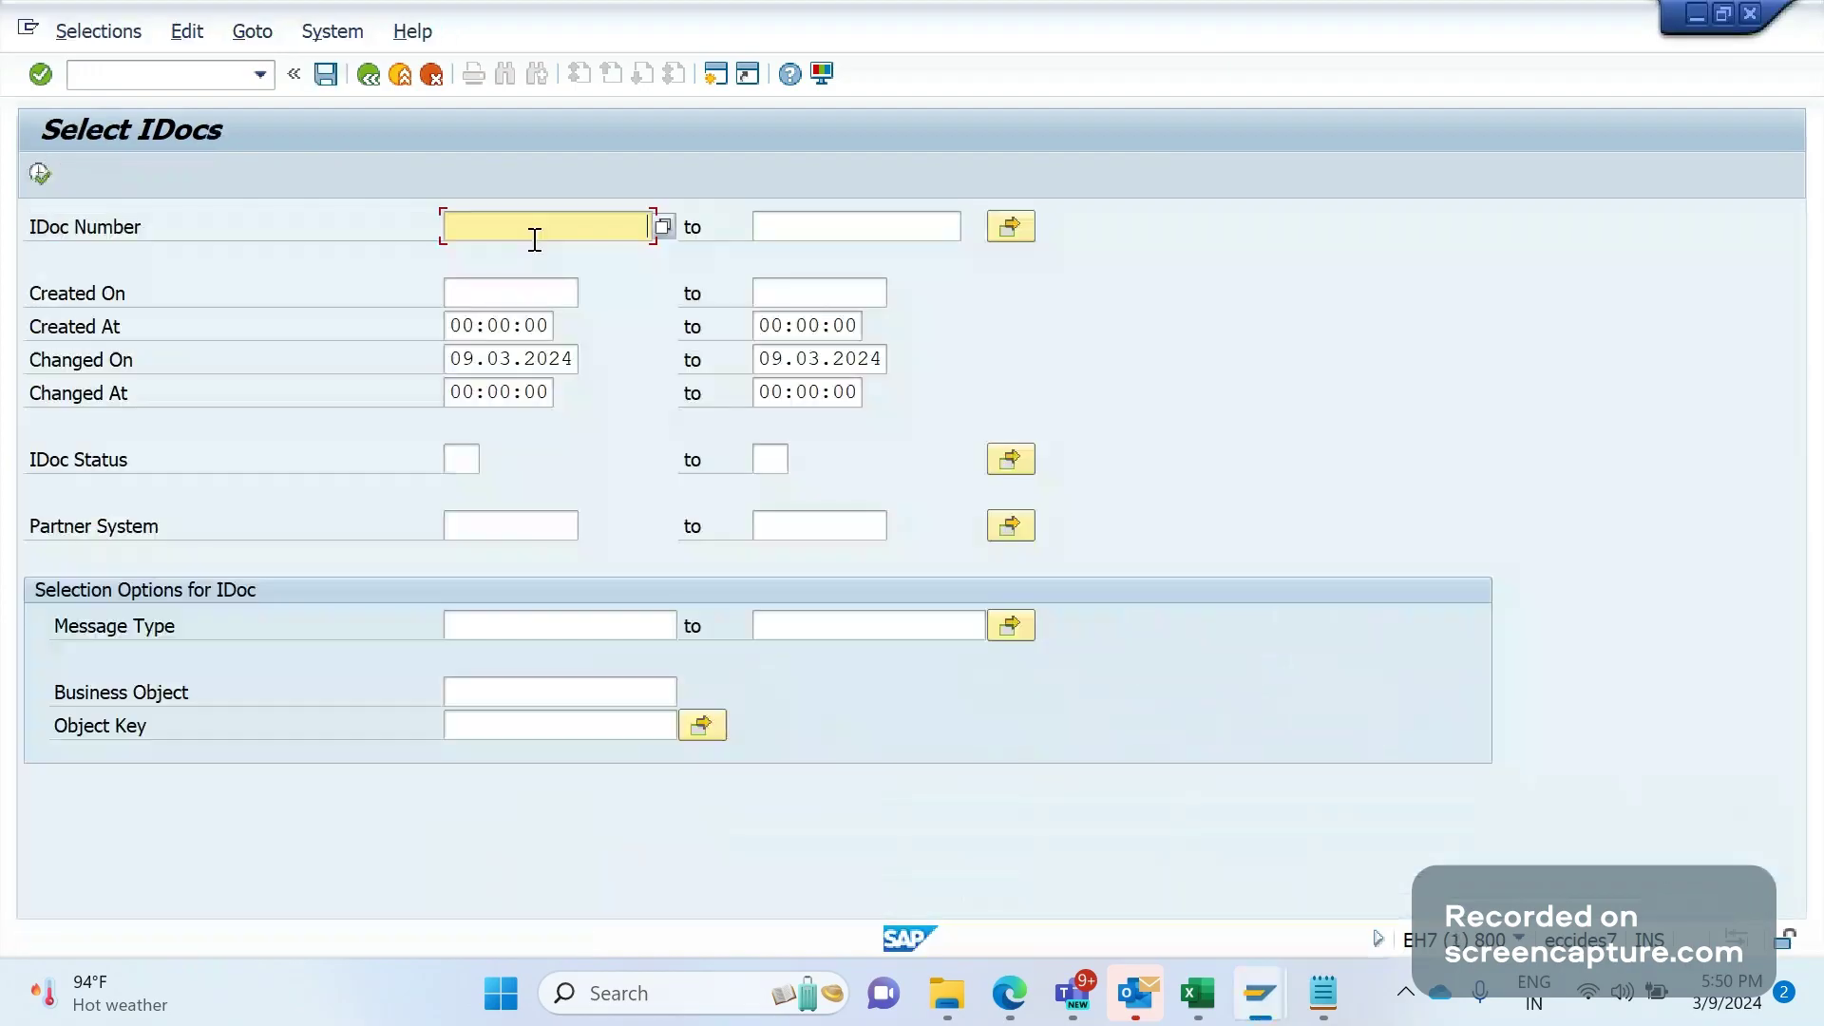
key(ctrl+v)
key(F8)
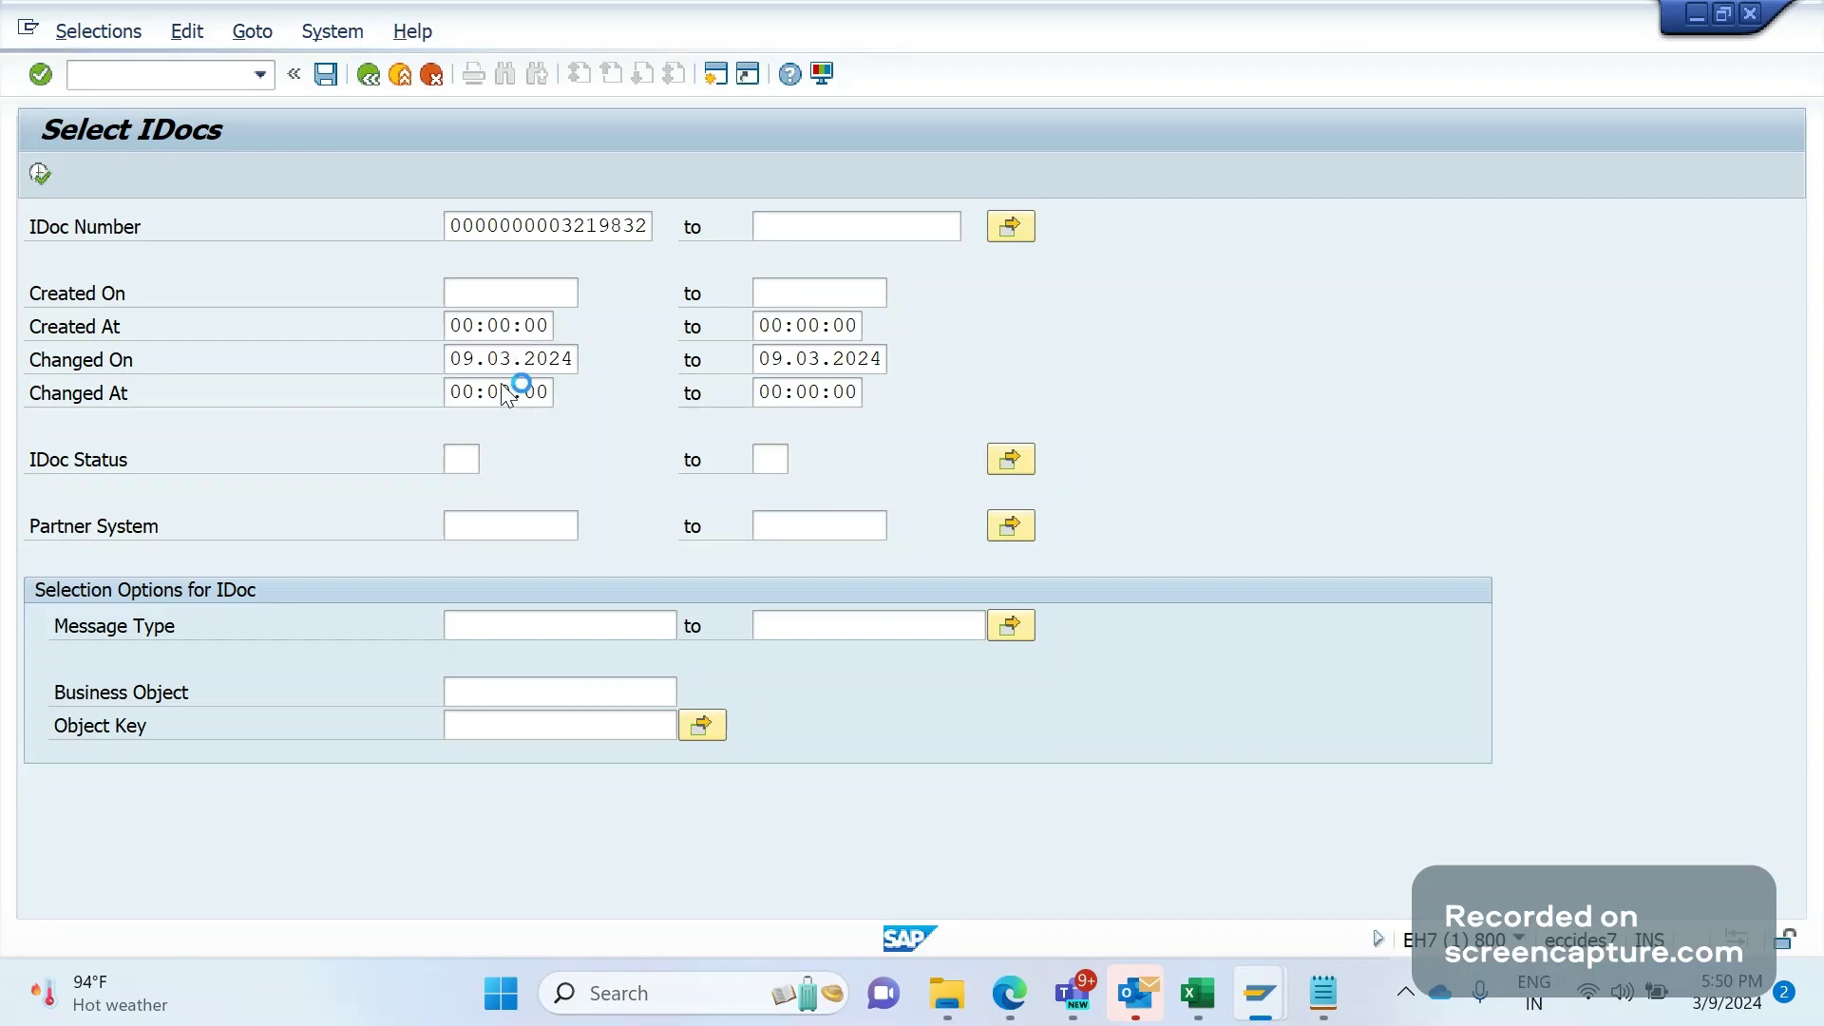
- Open an additional SAP session and start transaction BD87 in it
click(28, 29)
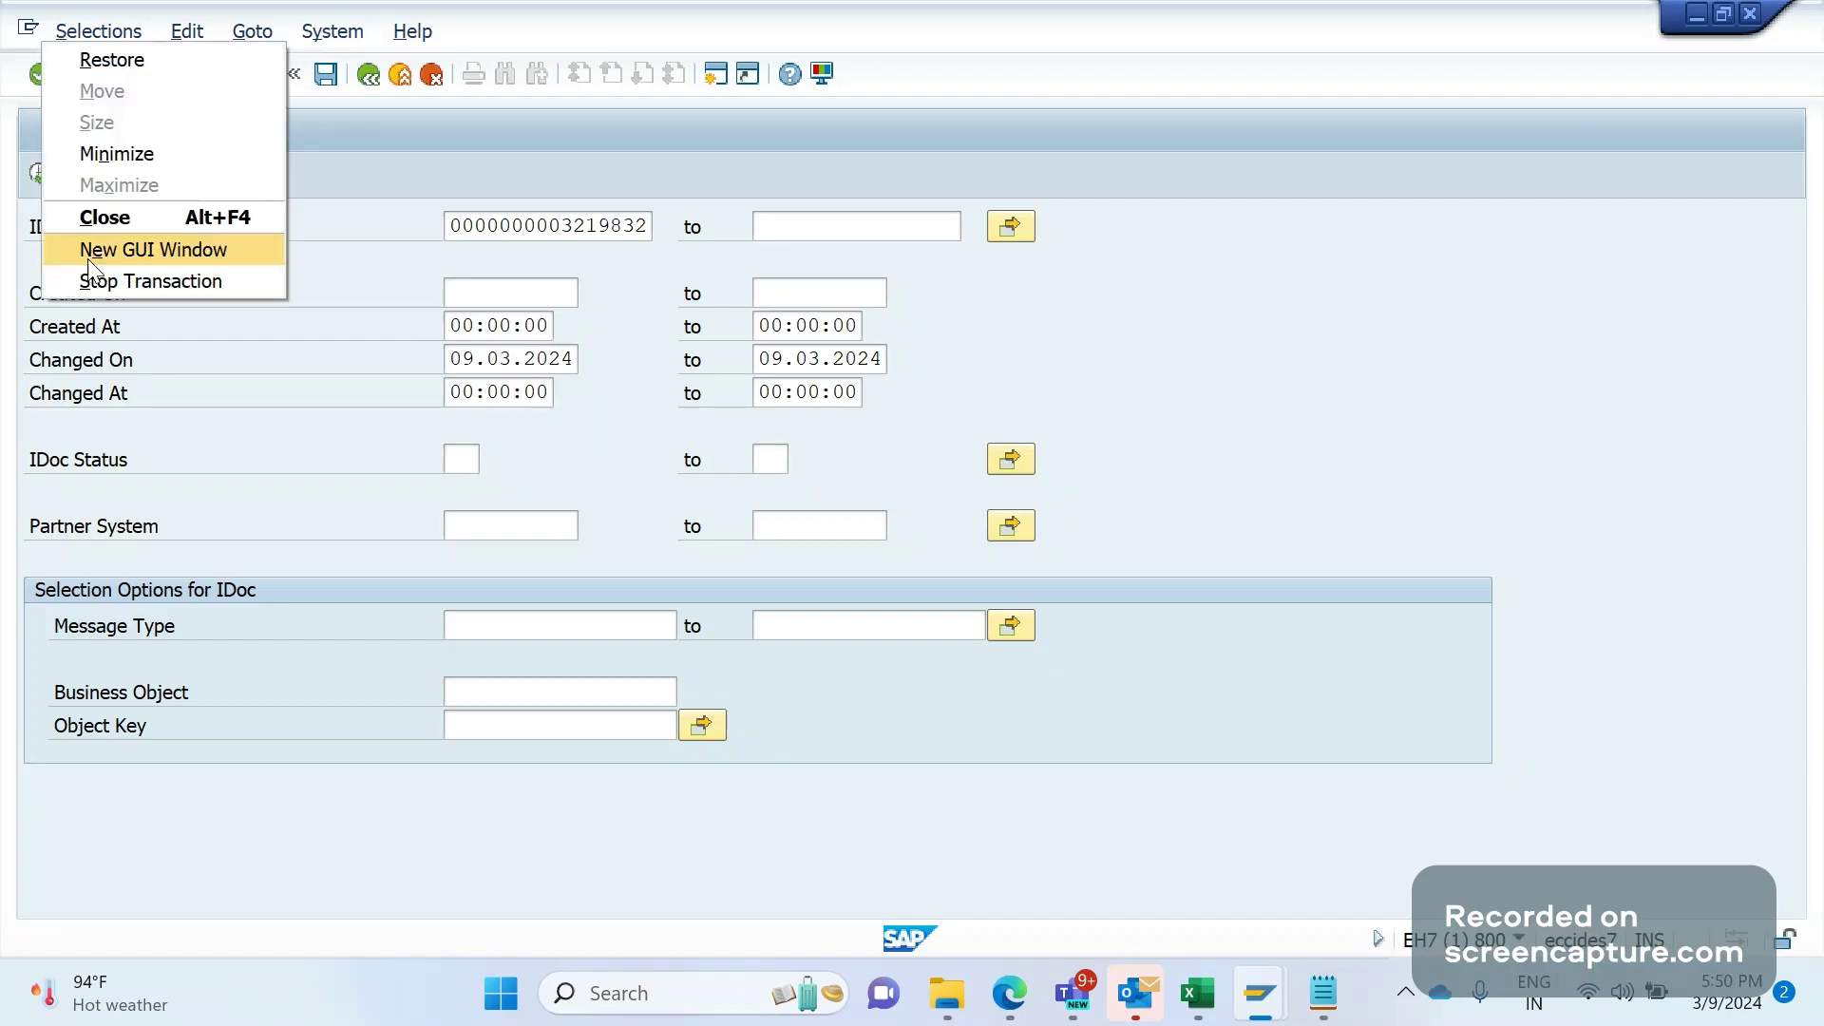
click(124, 280)
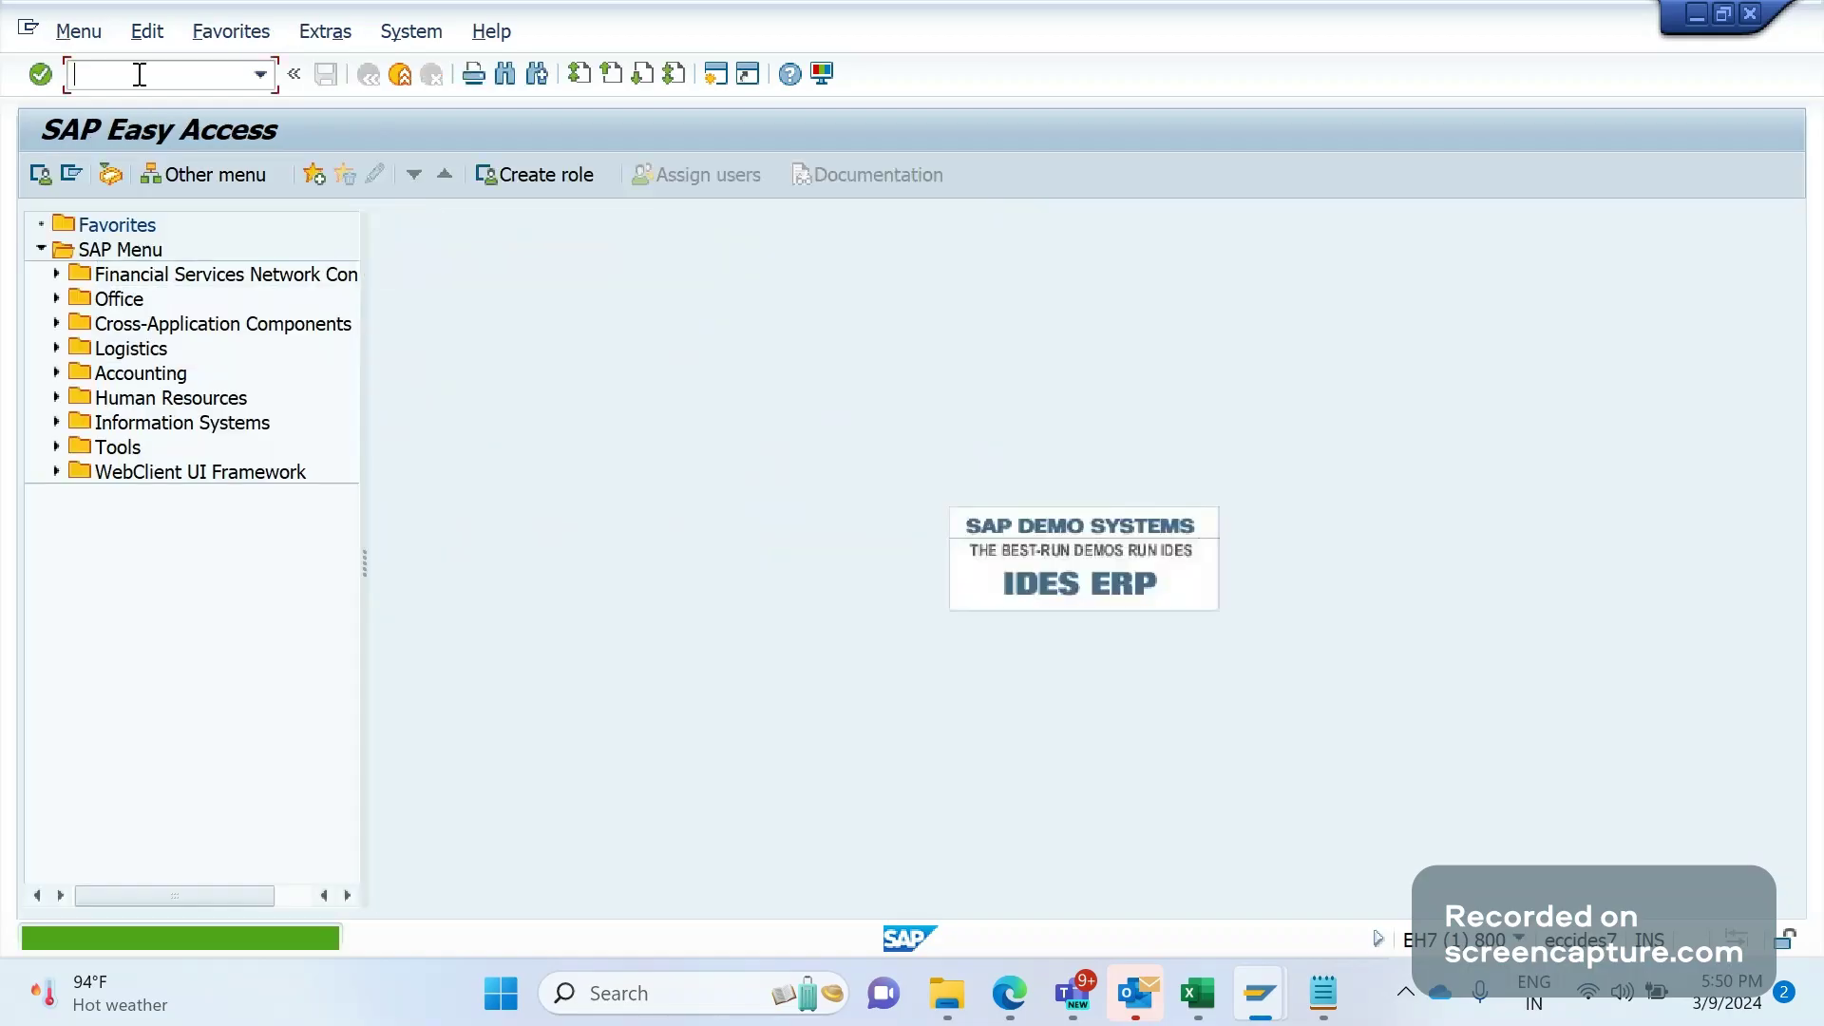
text(BD87)
key(Return)
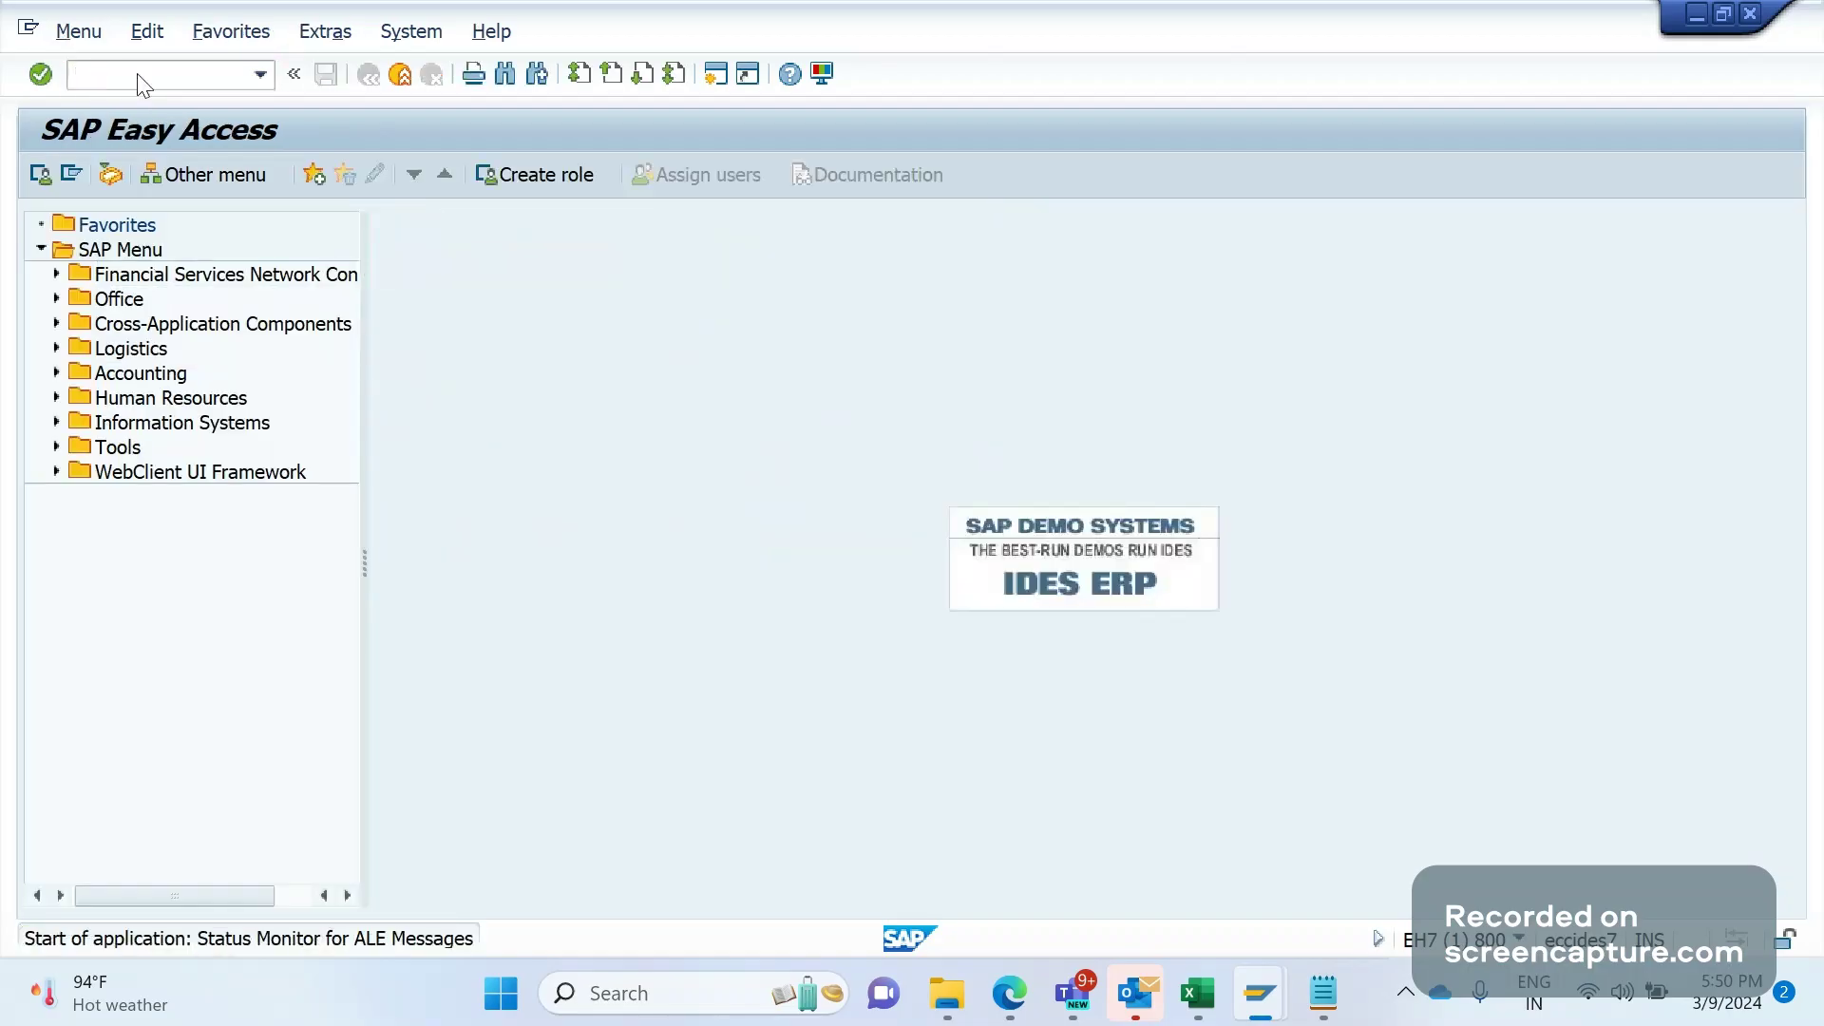
- Remove the Changed On date restriction and run the selection for IDoc 3219832
click(510, 353)
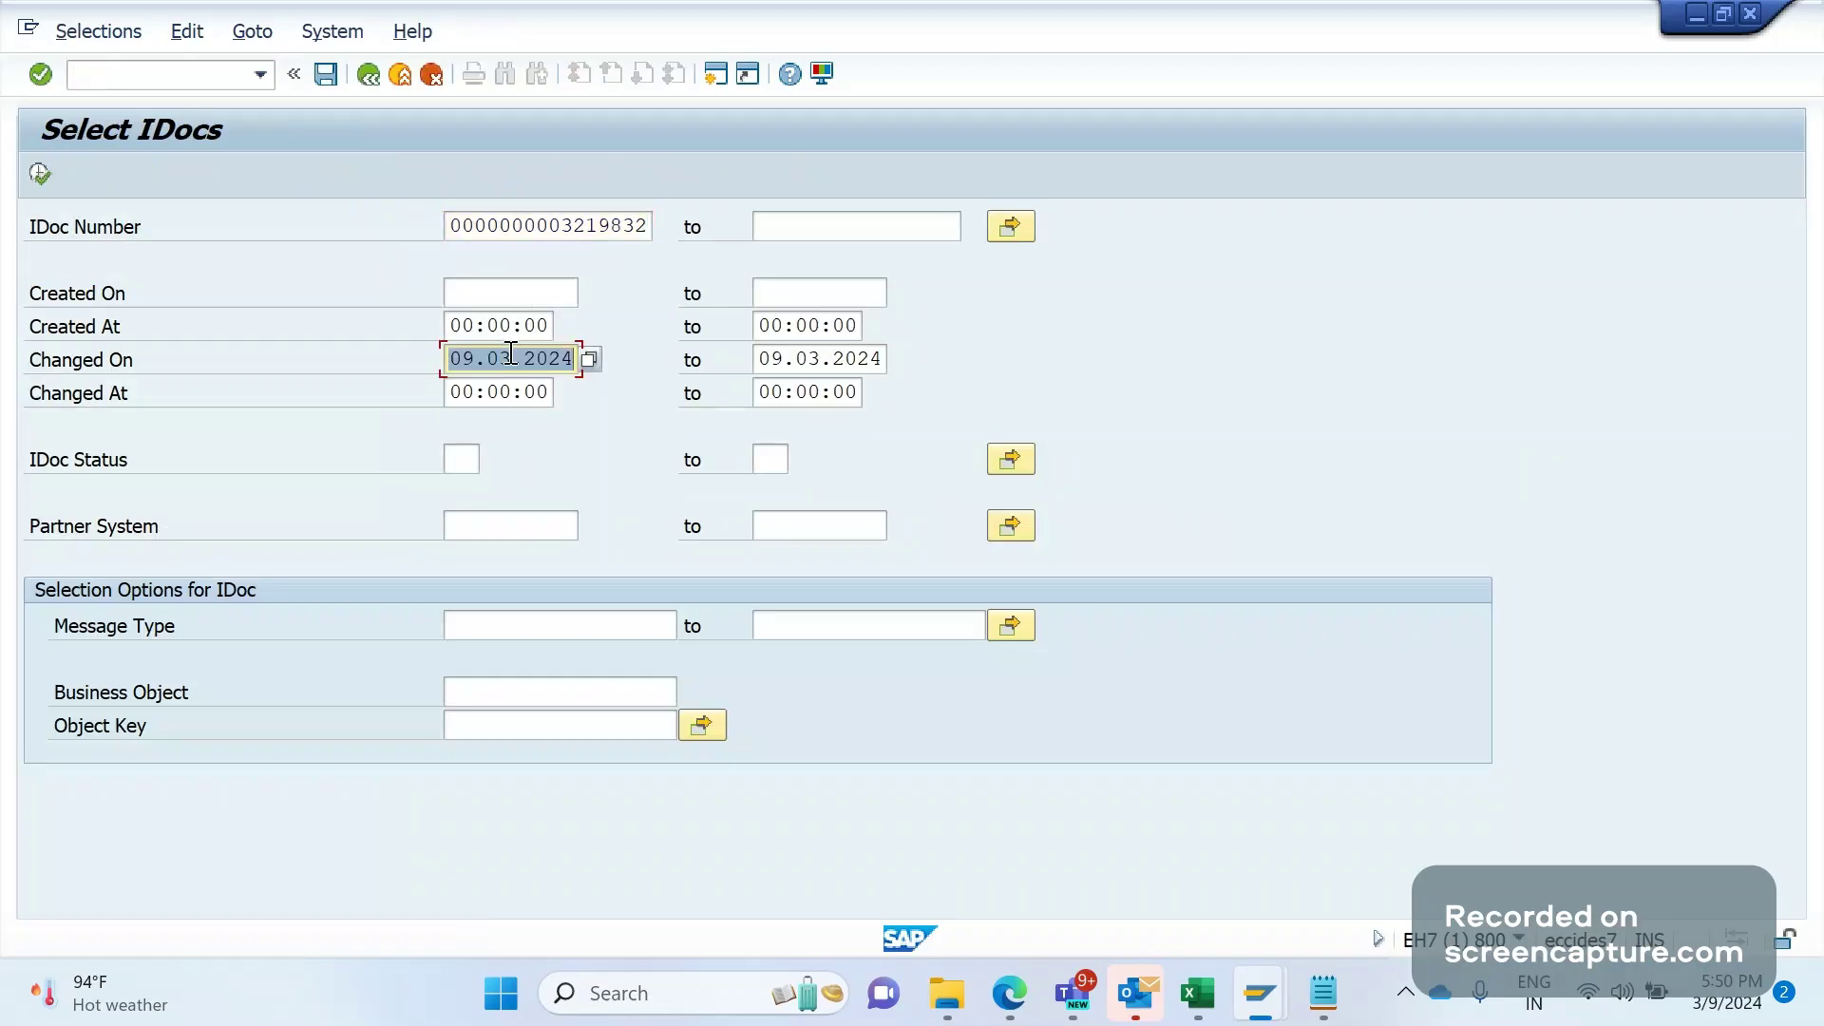
key(Delete)
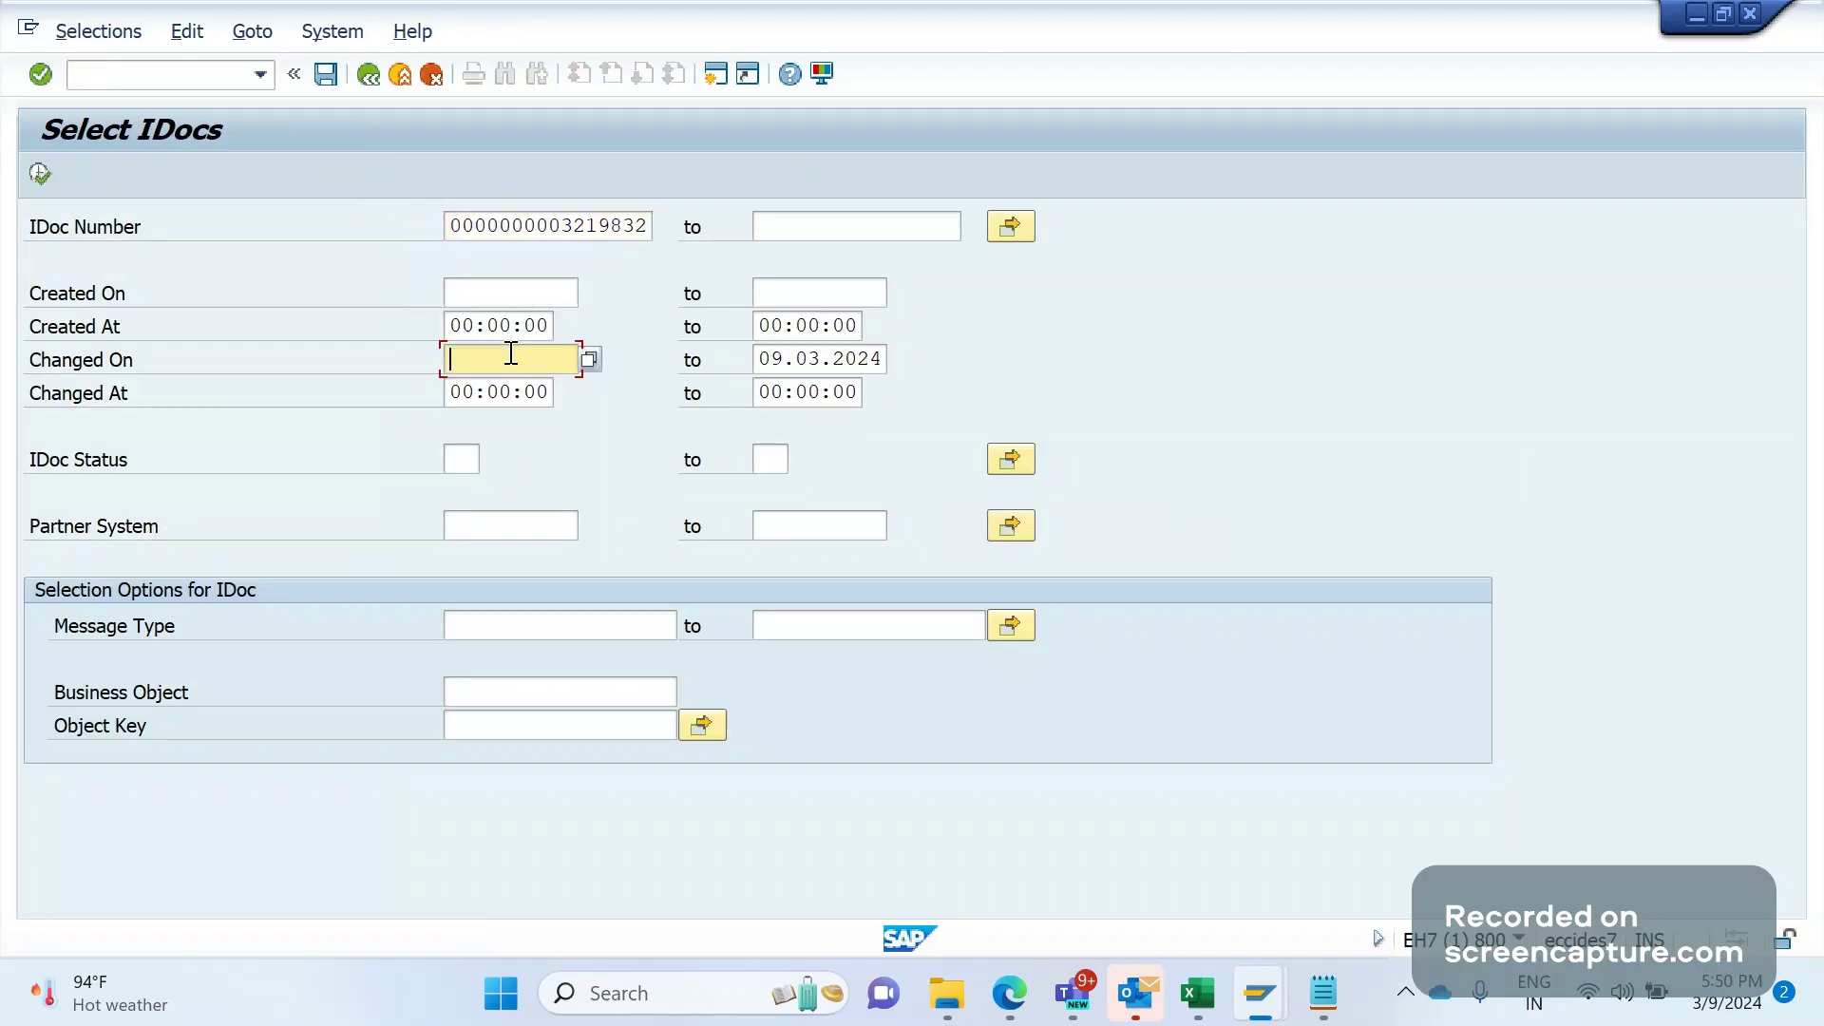
click(40, 174)
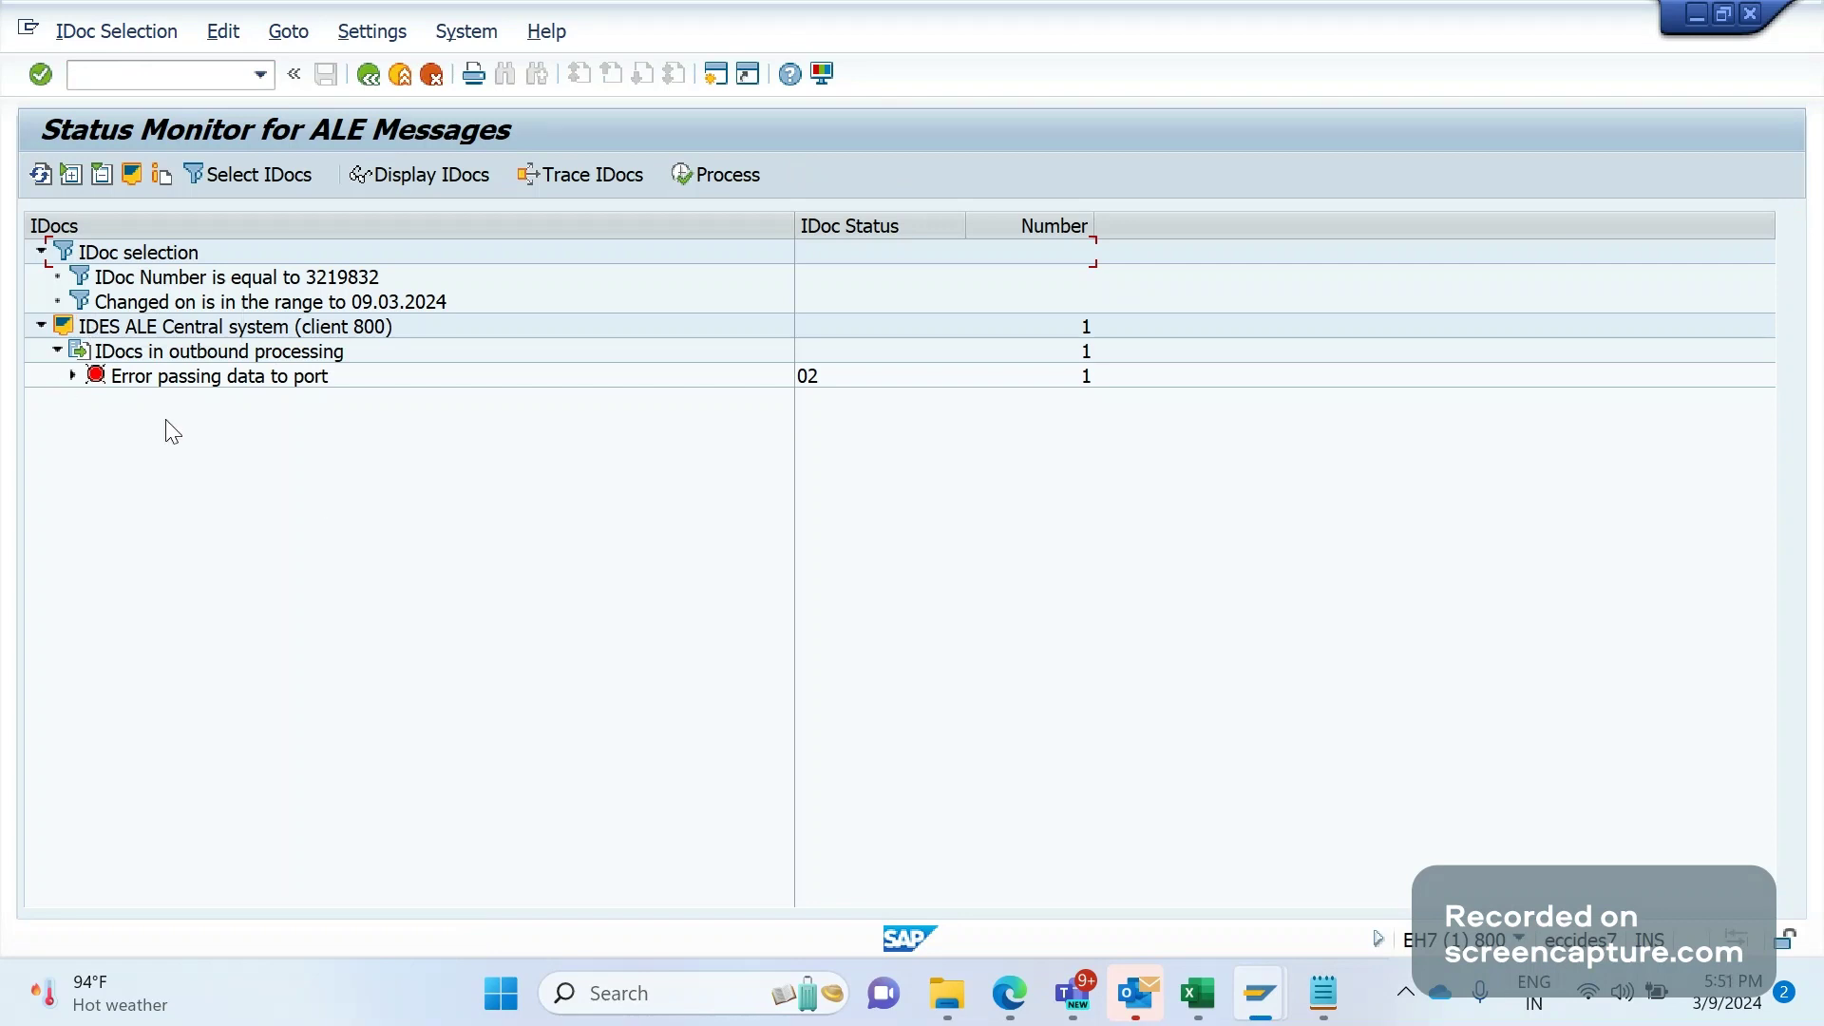
- Rerun the 'Error passing data to port' IDoc via Restrict and Process, with Import in Background unchecked
click(137, 377)
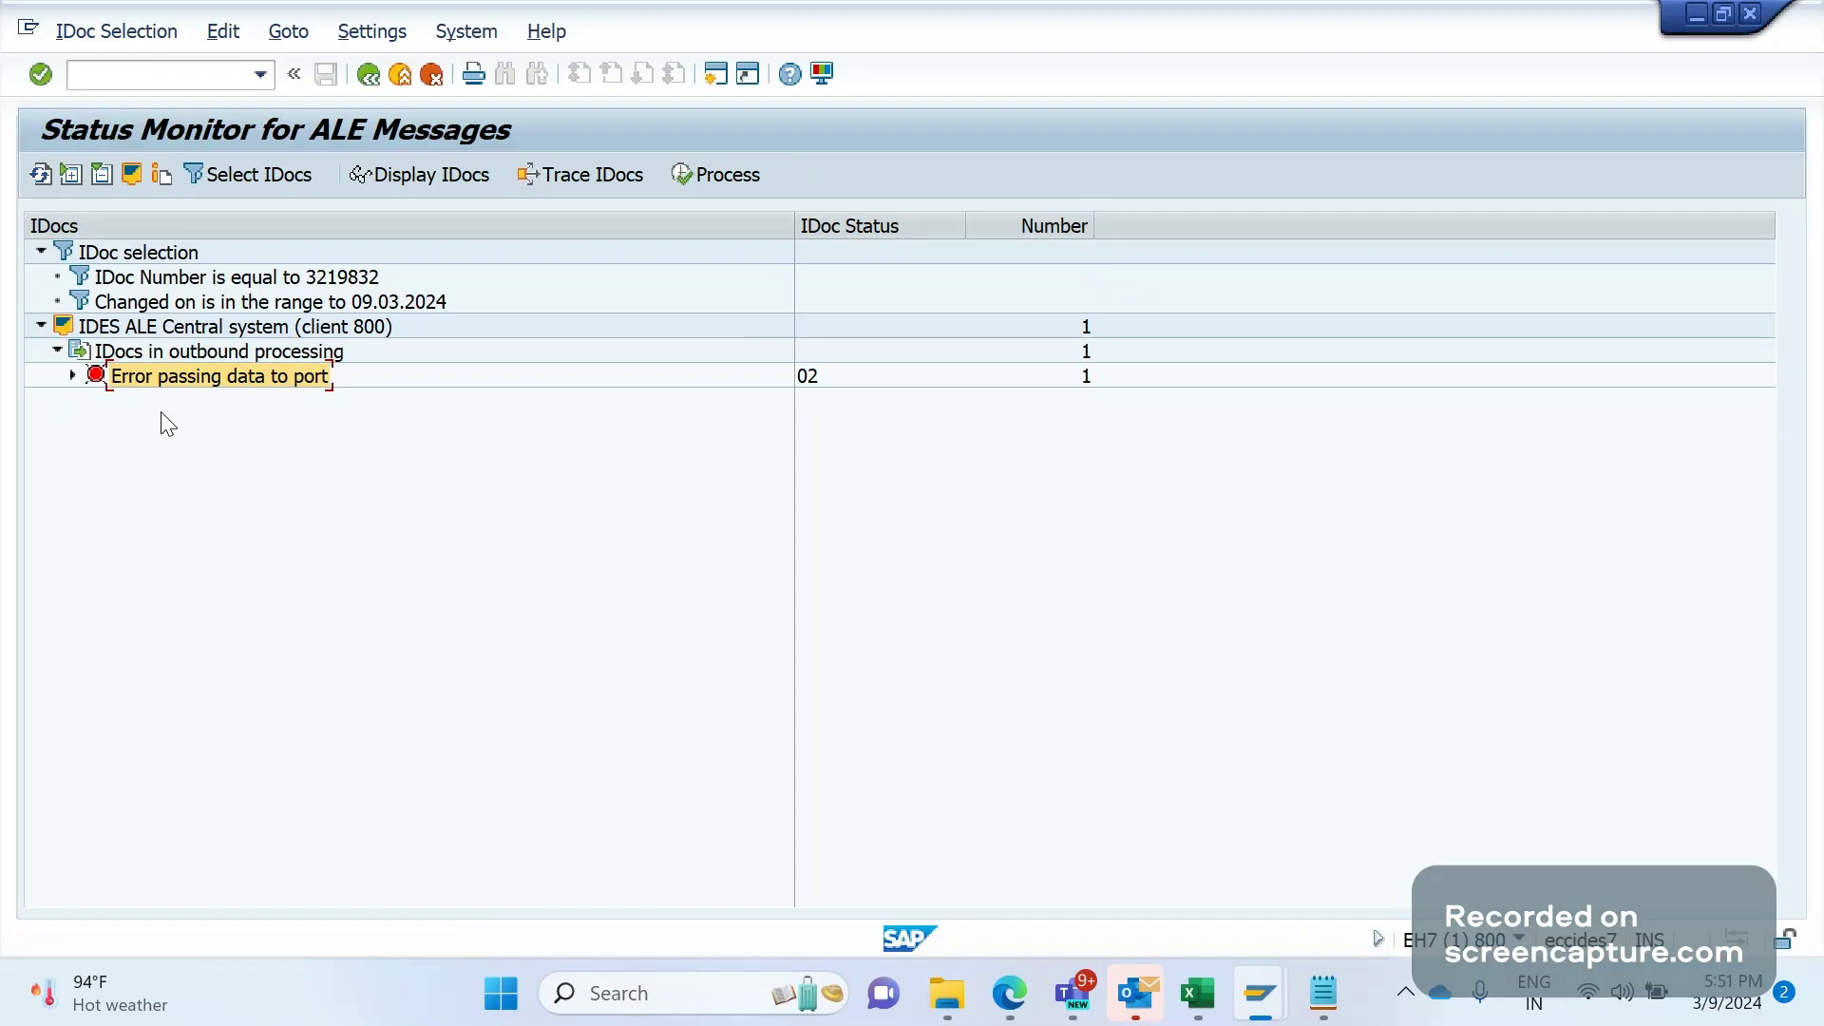
click(225, 32)
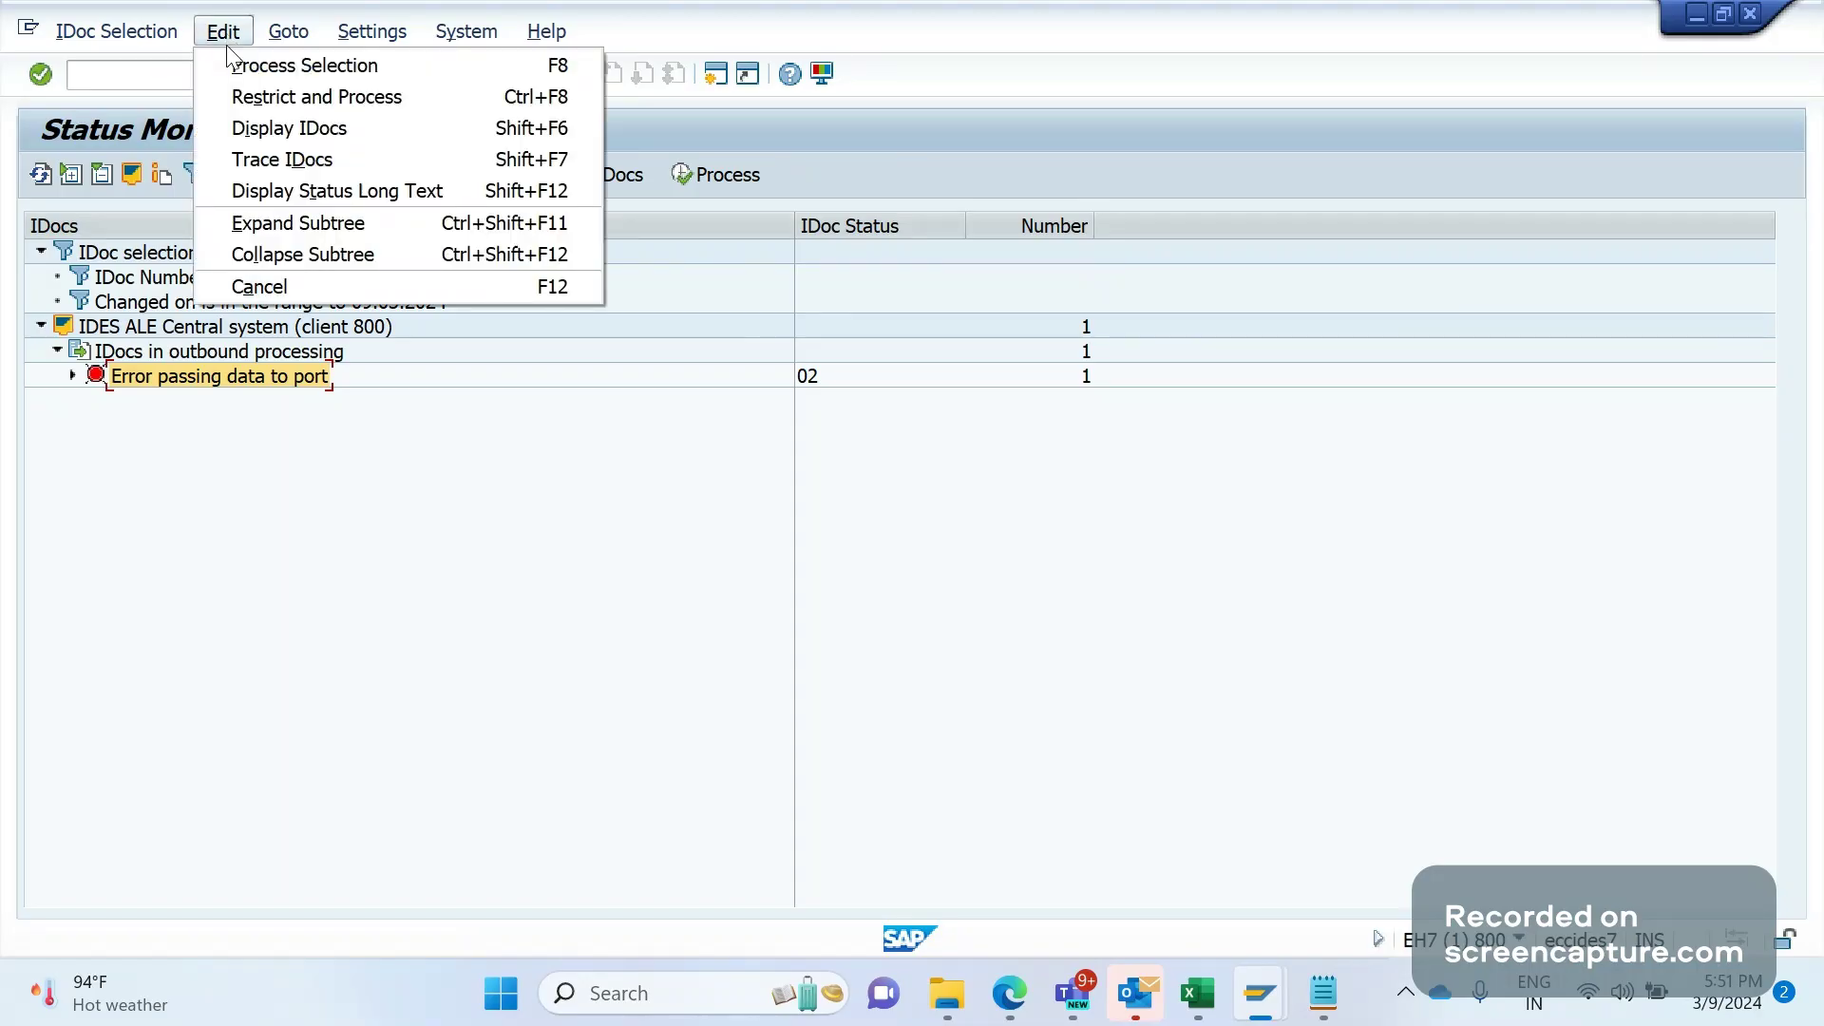
click(372, 112)
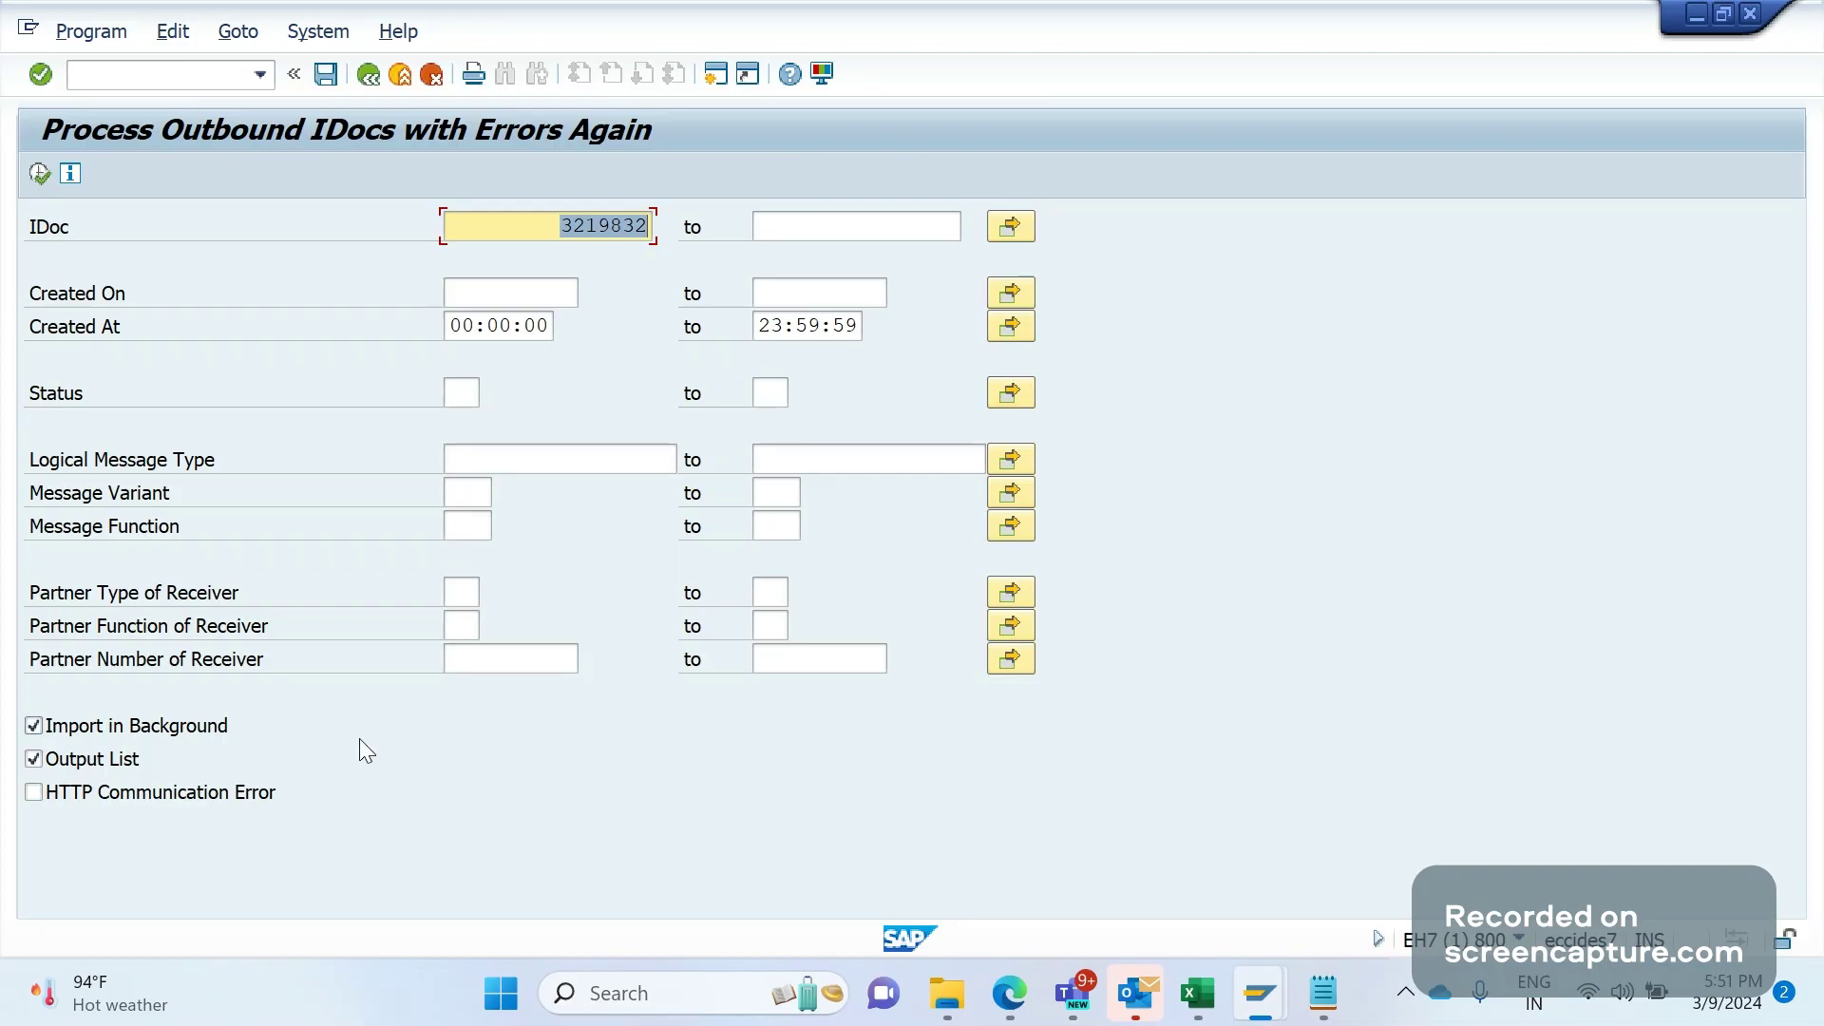
click(65, 741)
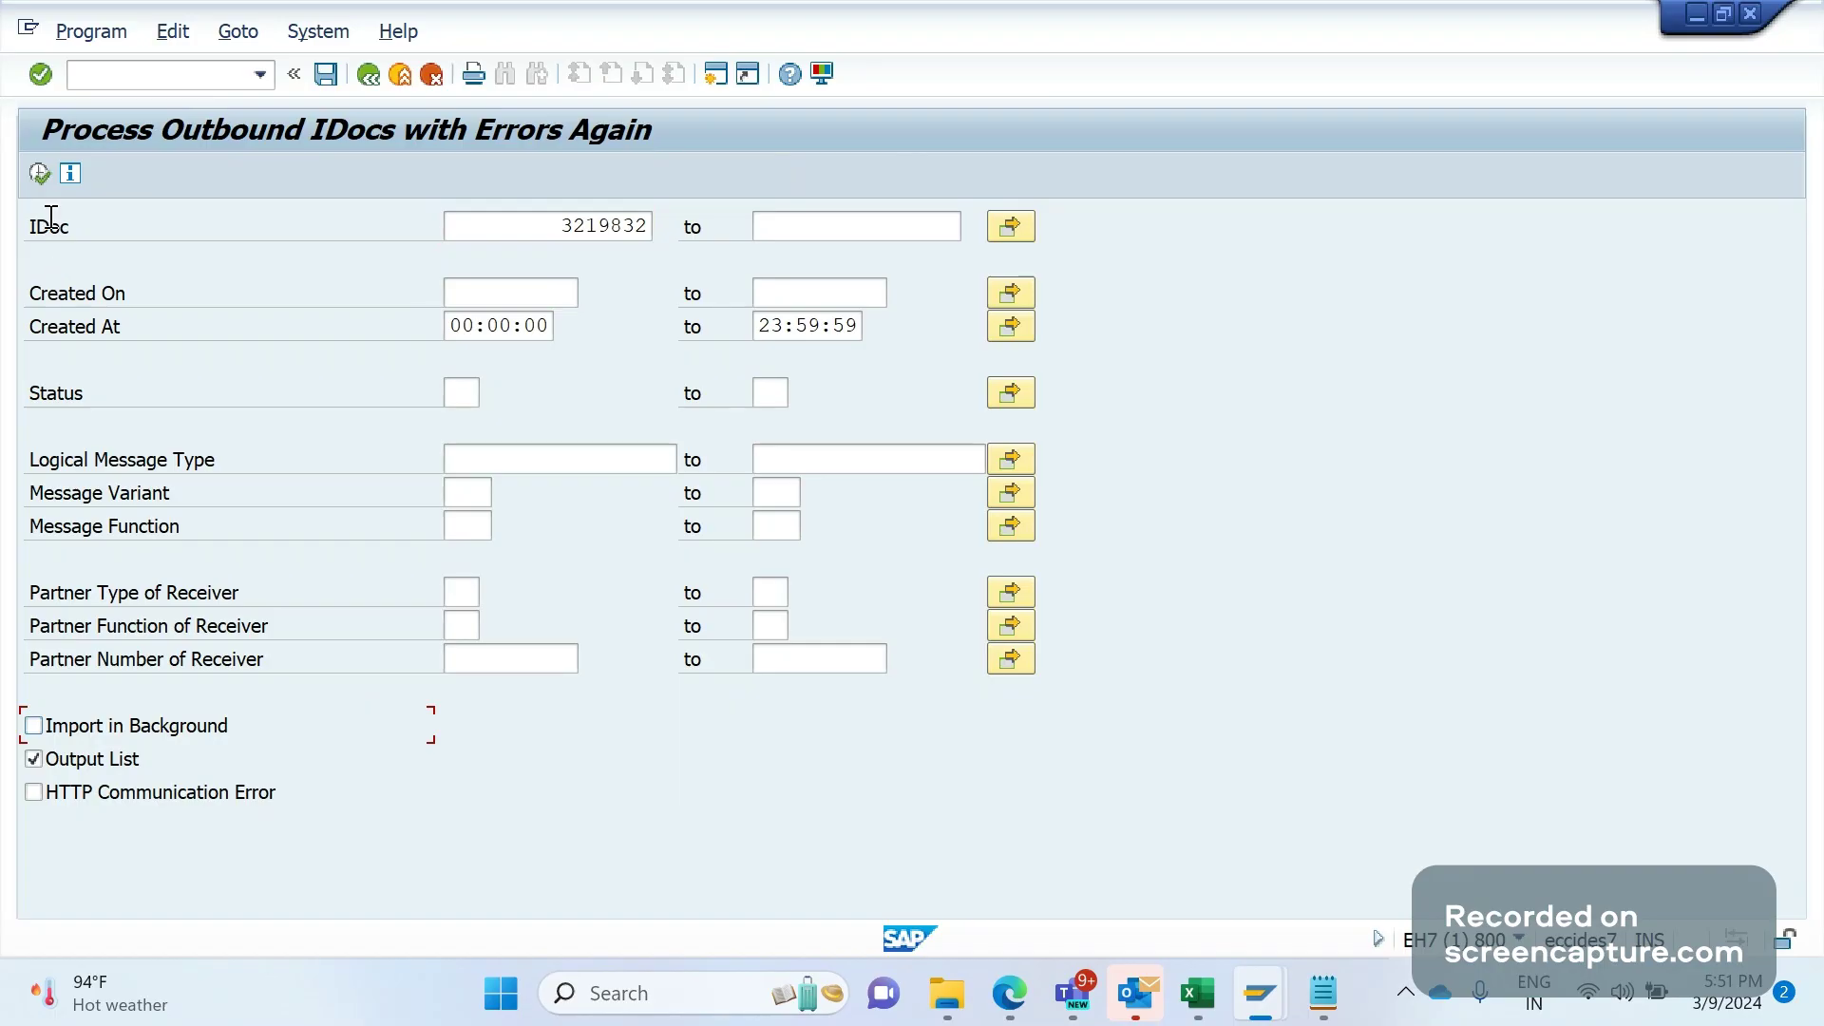
key(F8)
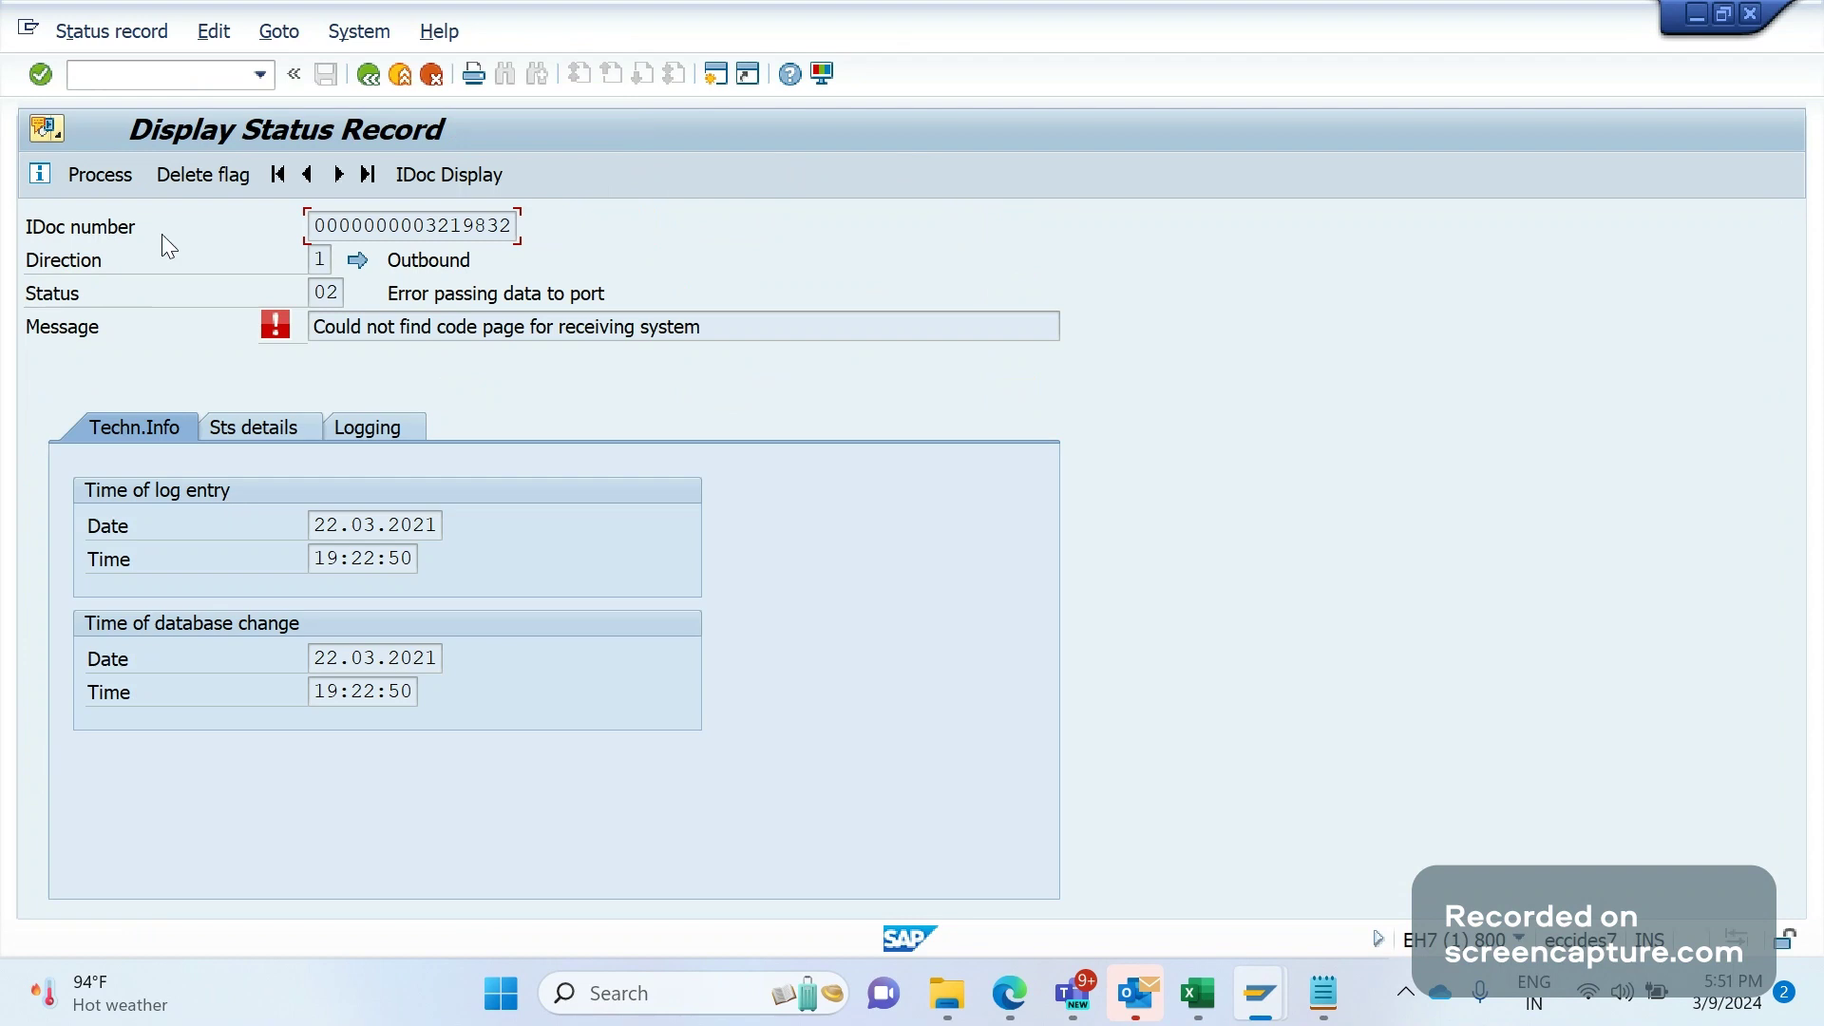
- Set the Delete flag on IDoc 3219832 and answer Yes to 'Flag IDoc for deletion?'
click(181, 181)
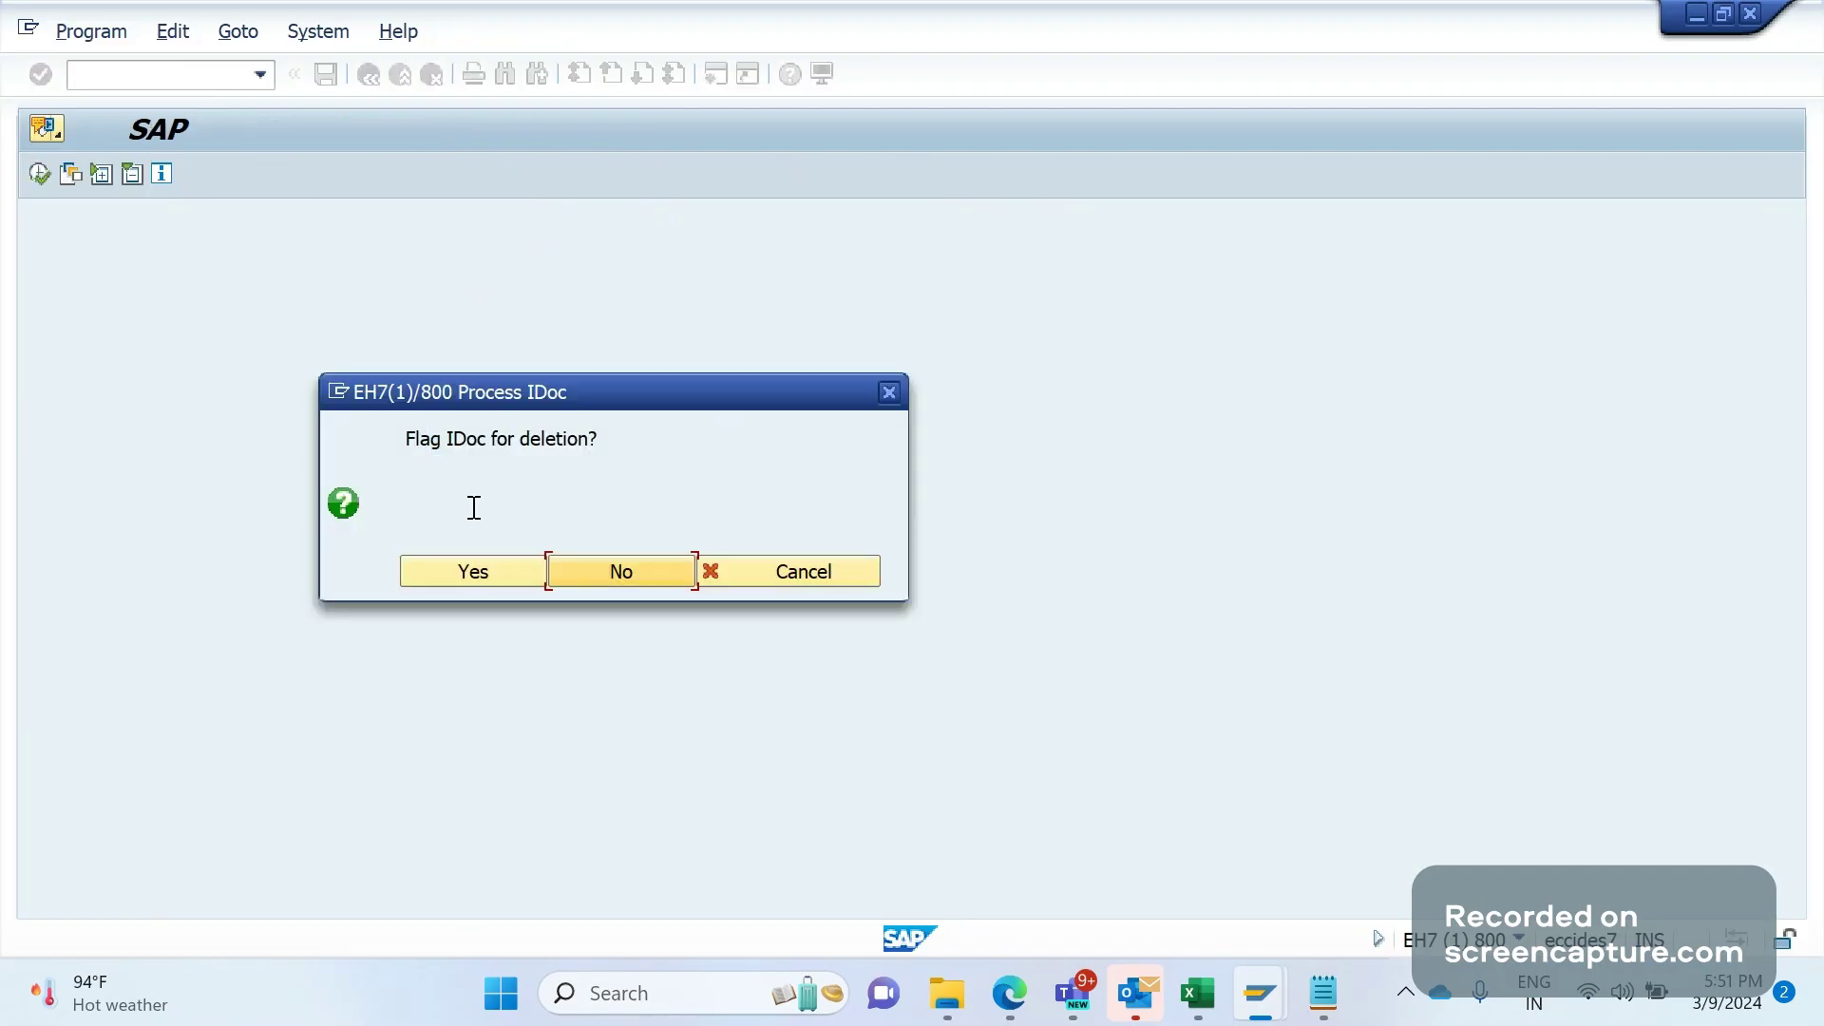
click(490, 574)
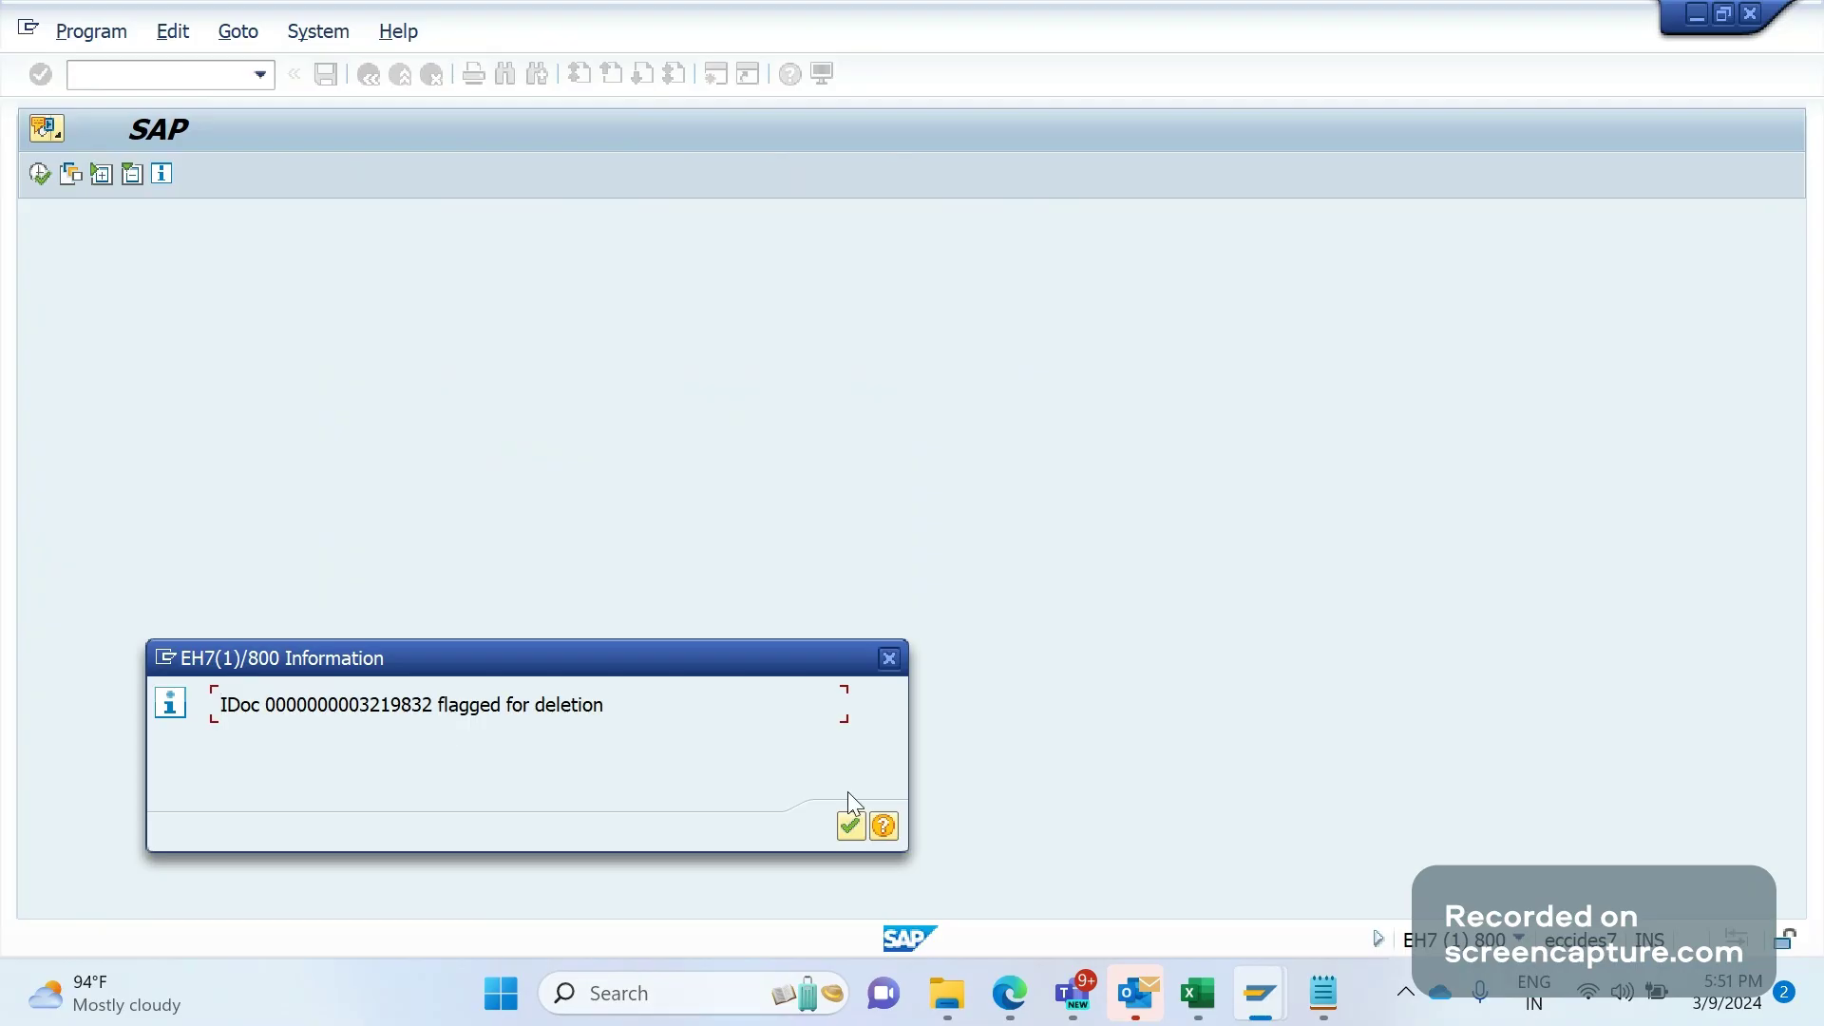
click(1260, 993)
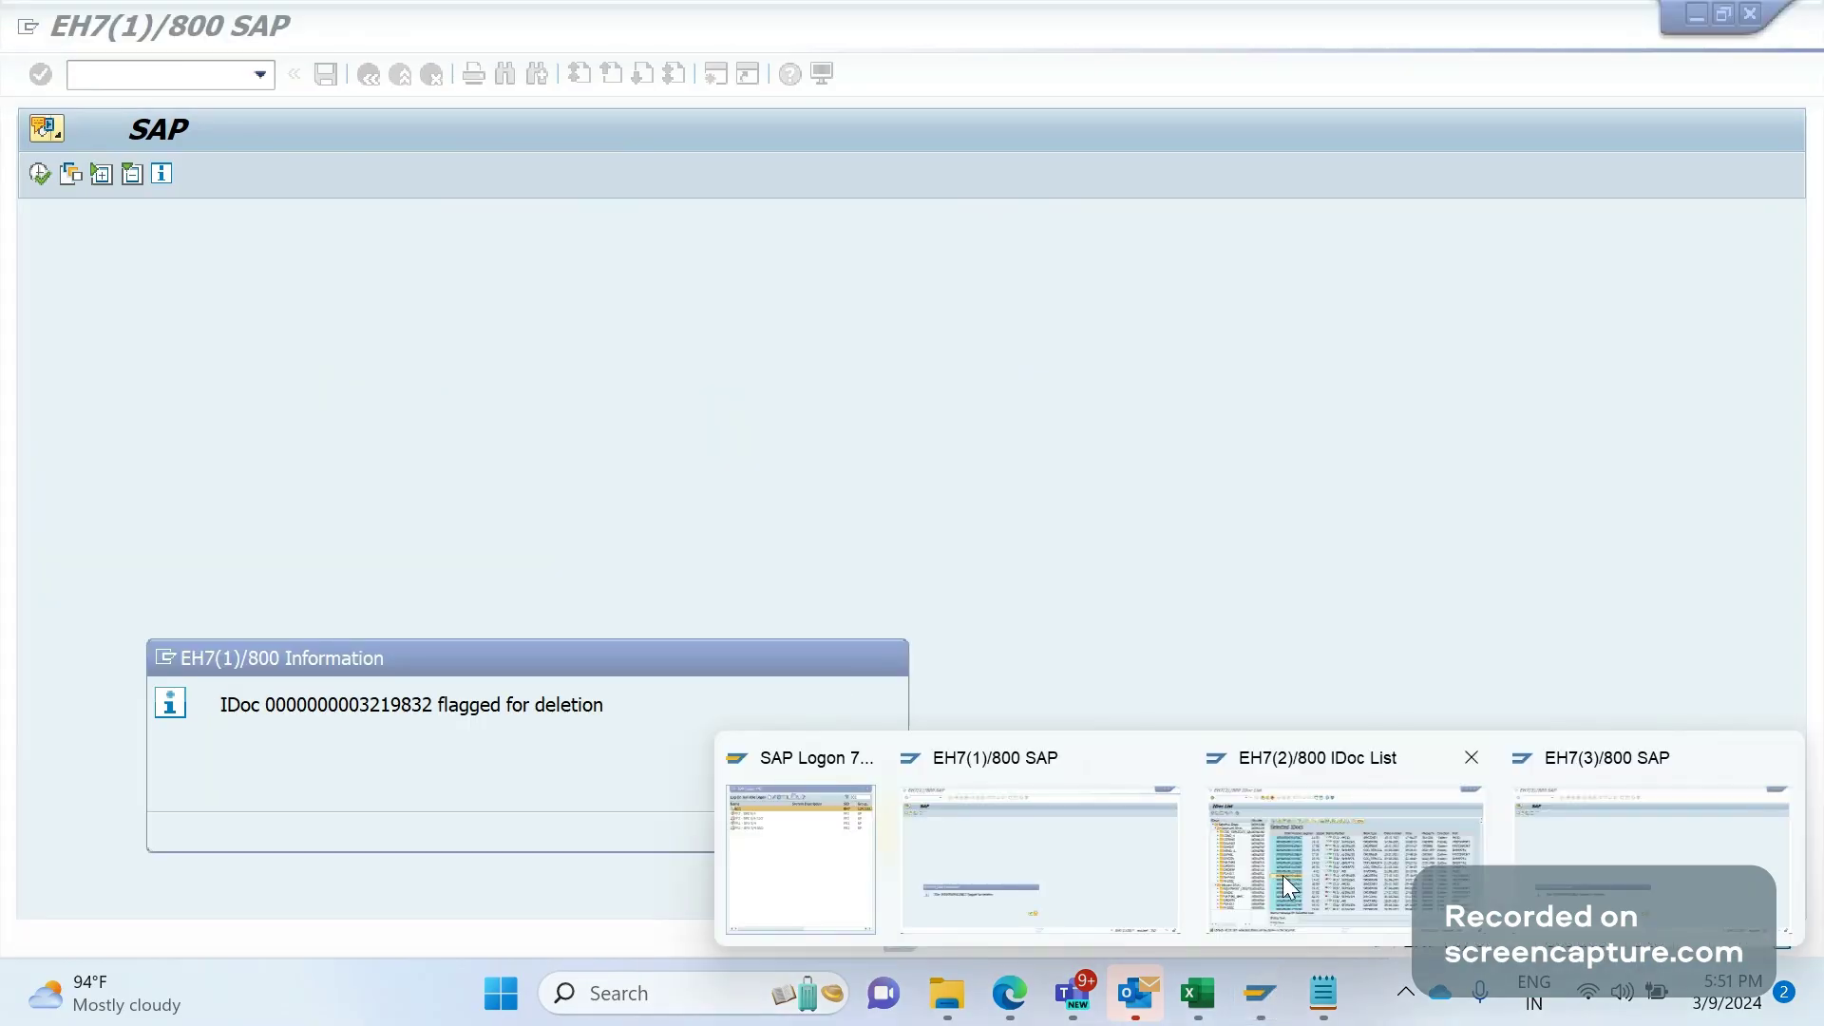
- Switch to the WE02 IDoc List session and open IDoc 3219832
click(1283, 875)
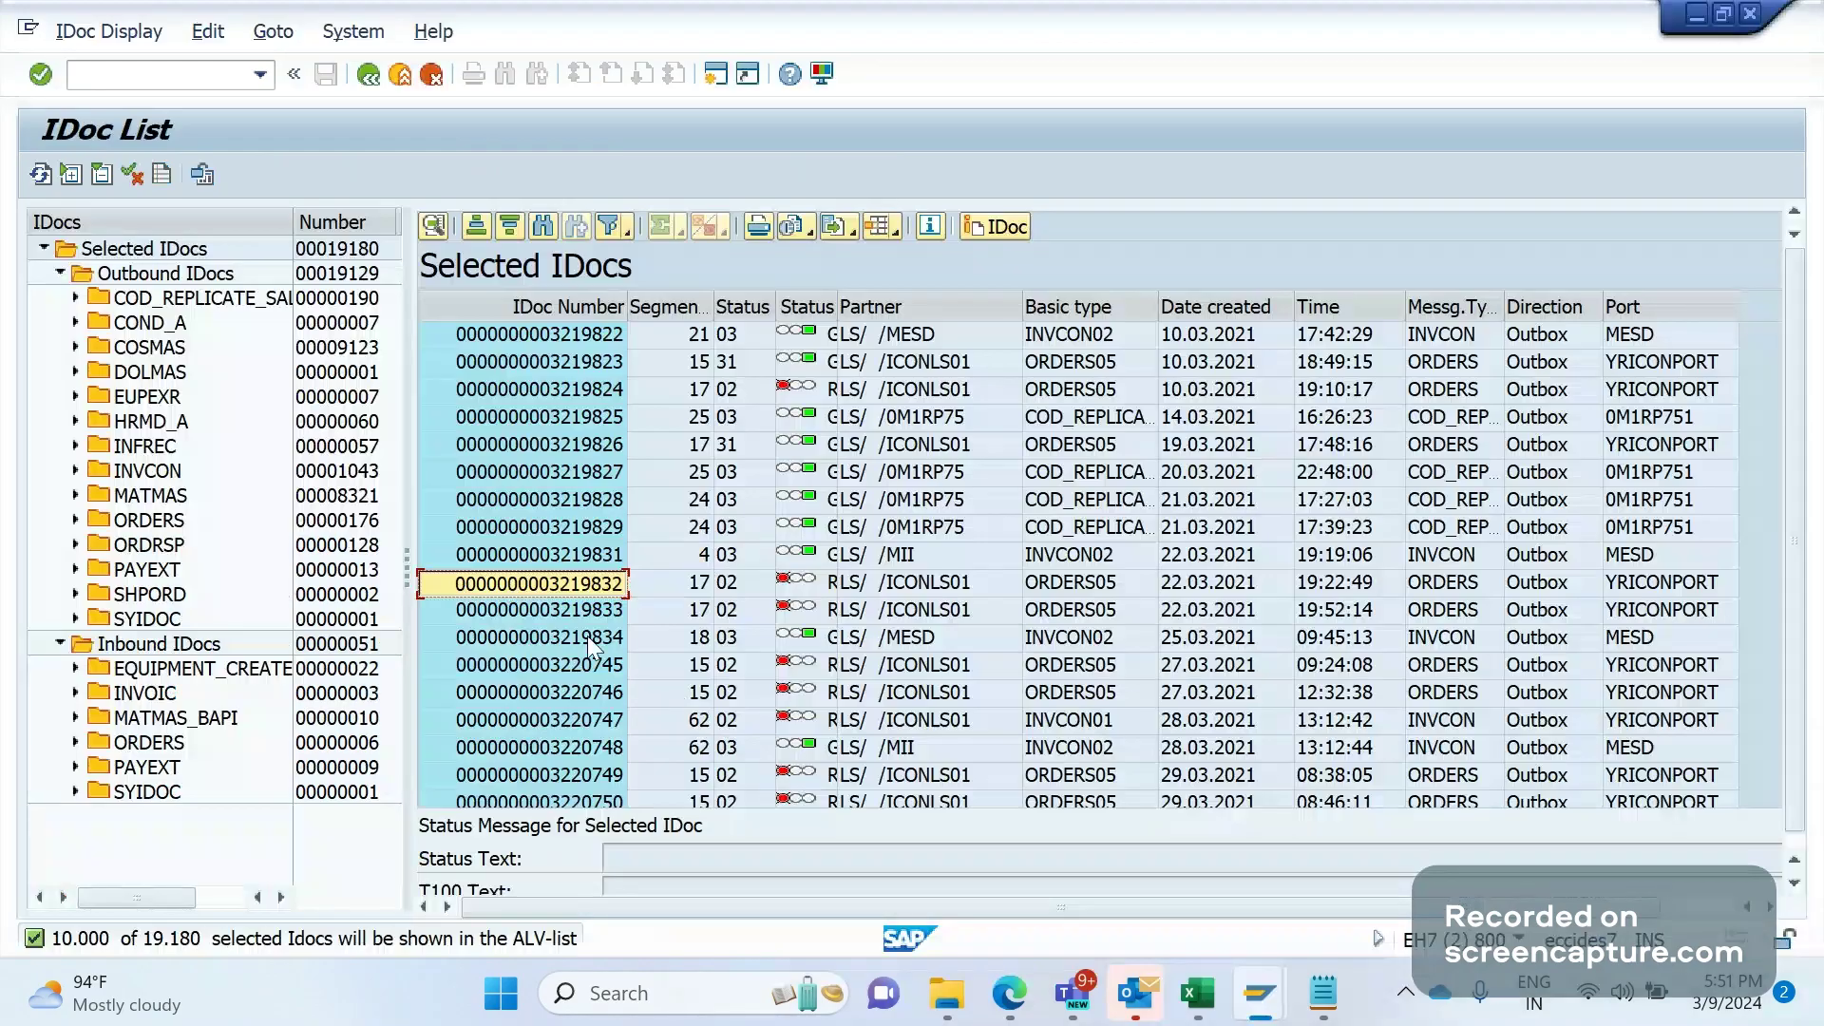
key(alt+Tab)
key(alt+Tab)
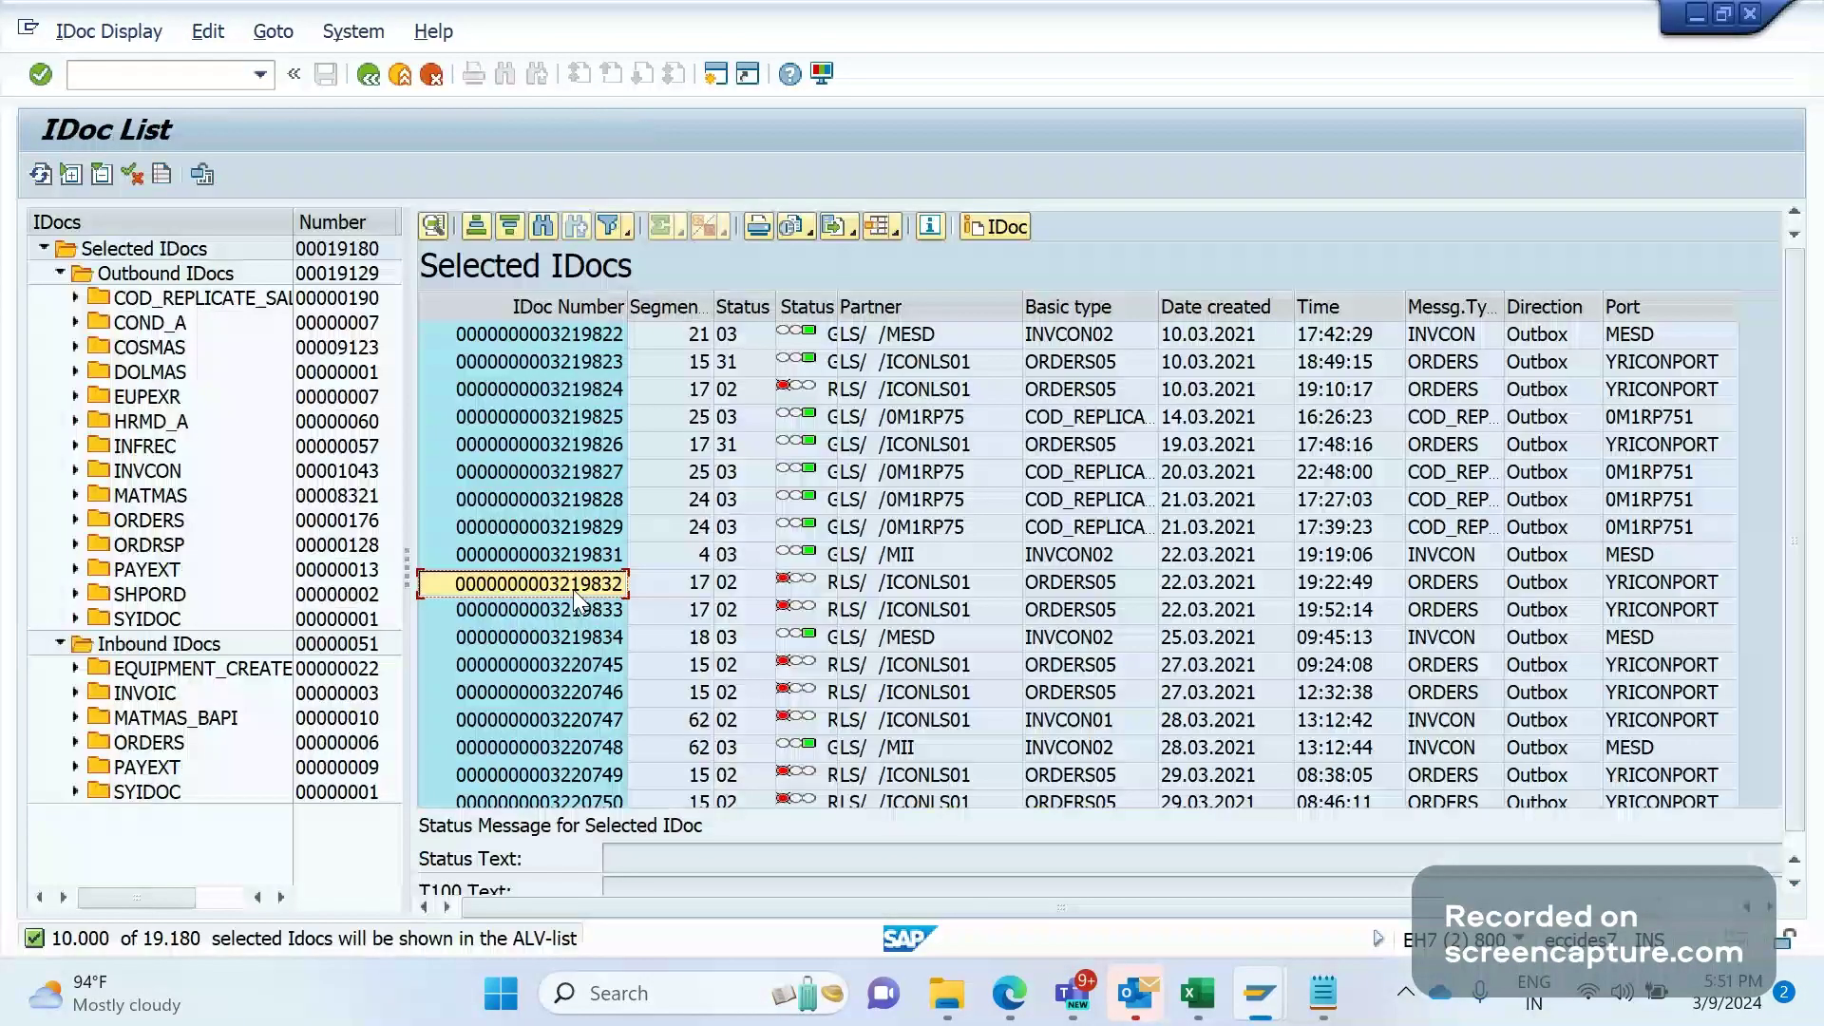
double_click(573, 584)
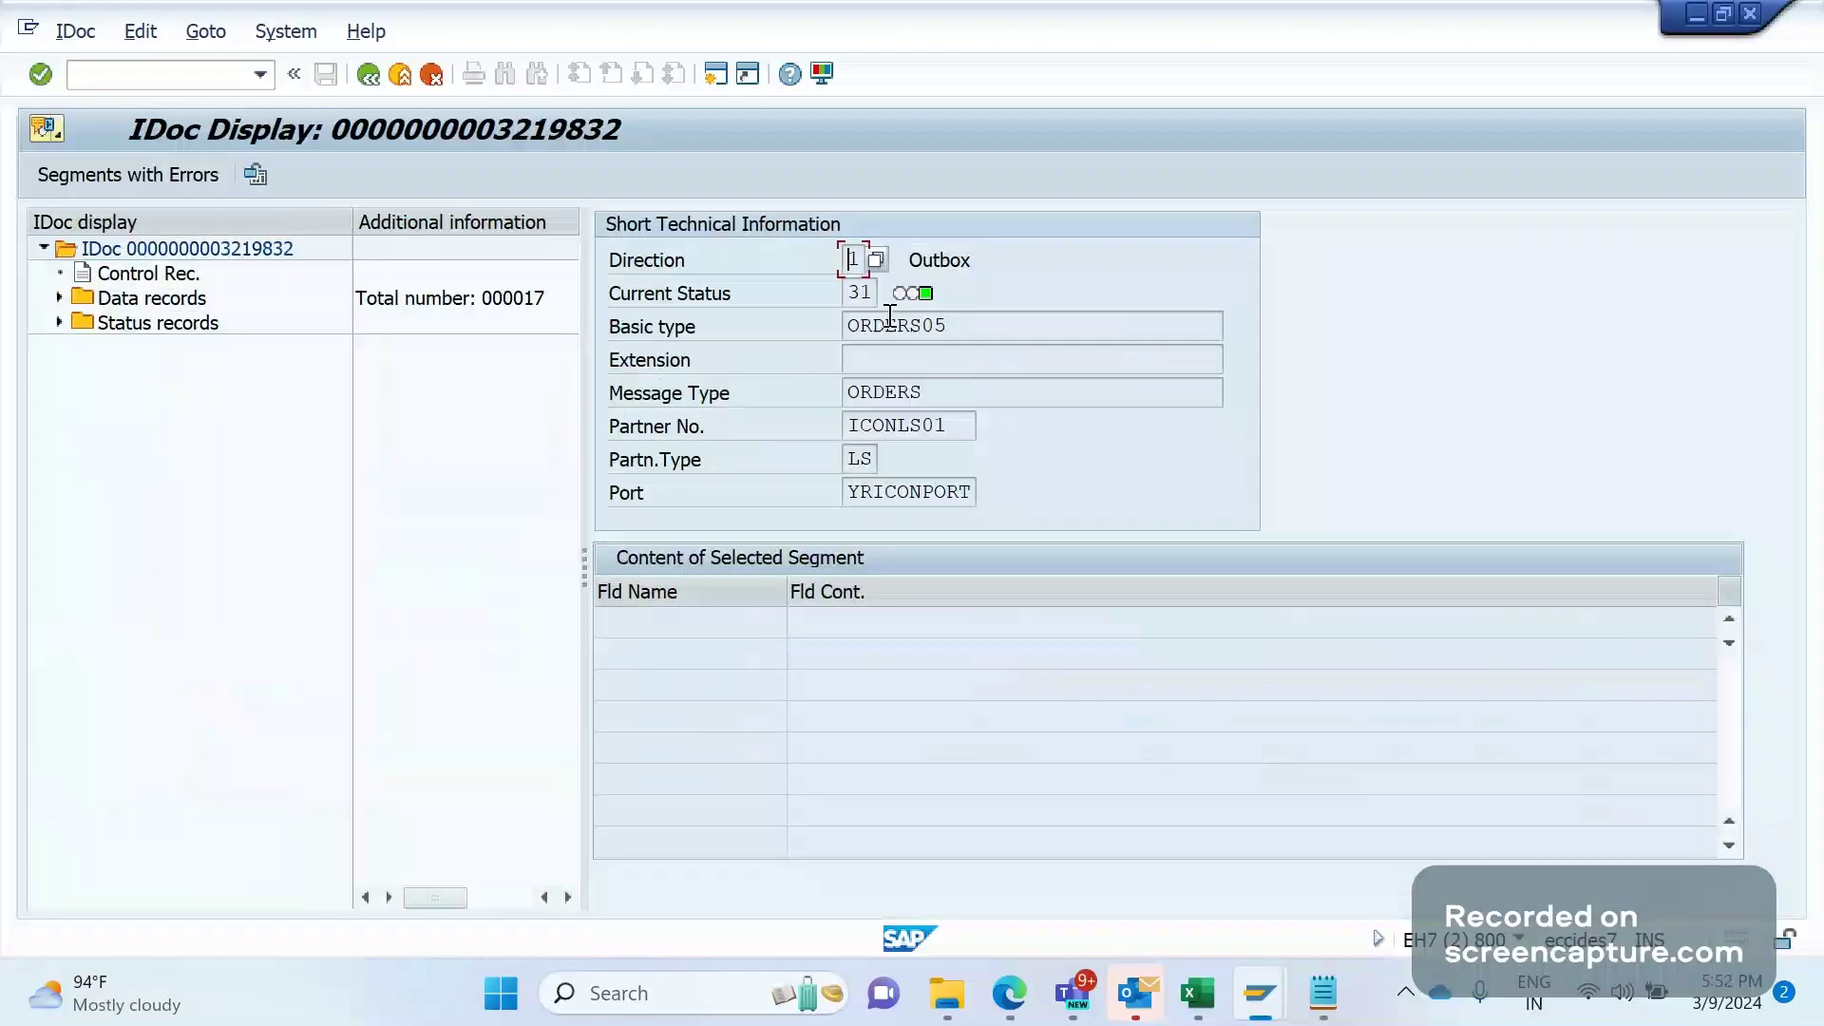
- Check the Current Status value list for status 31's meaning, comparing it with status 68
click(888, 294)
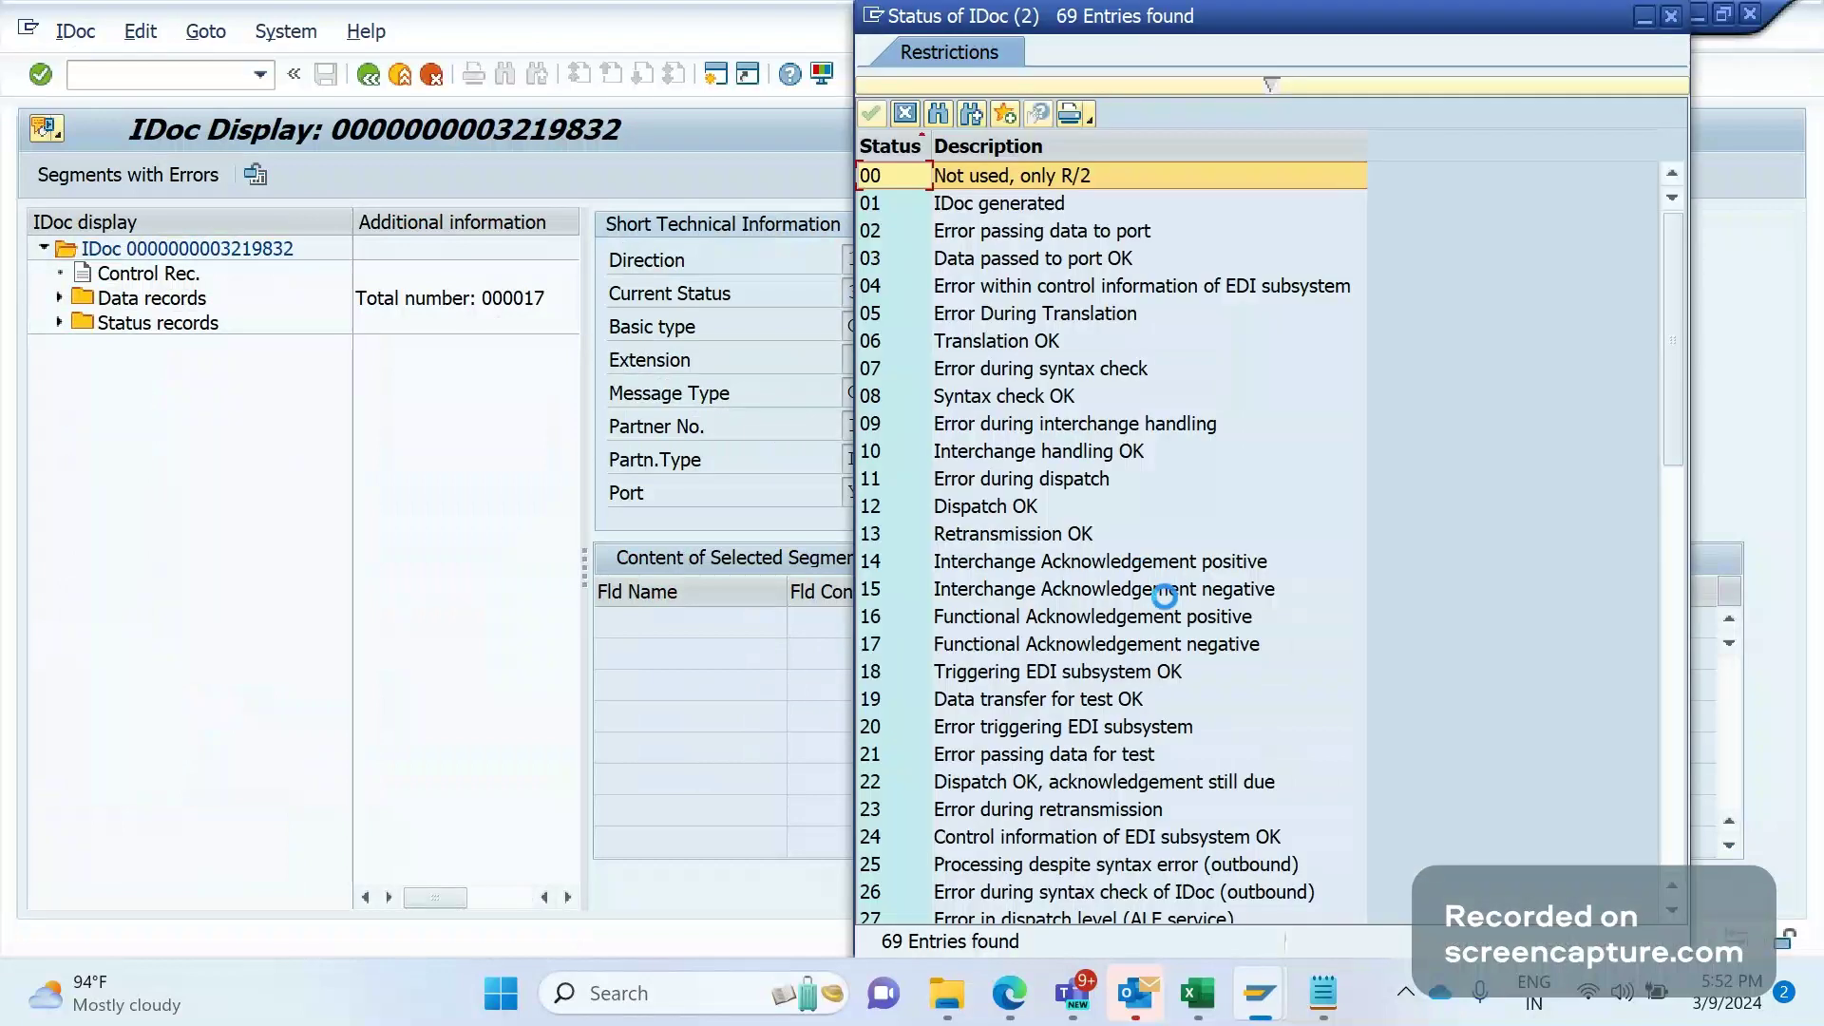
scroll(988, 642, down, 1)
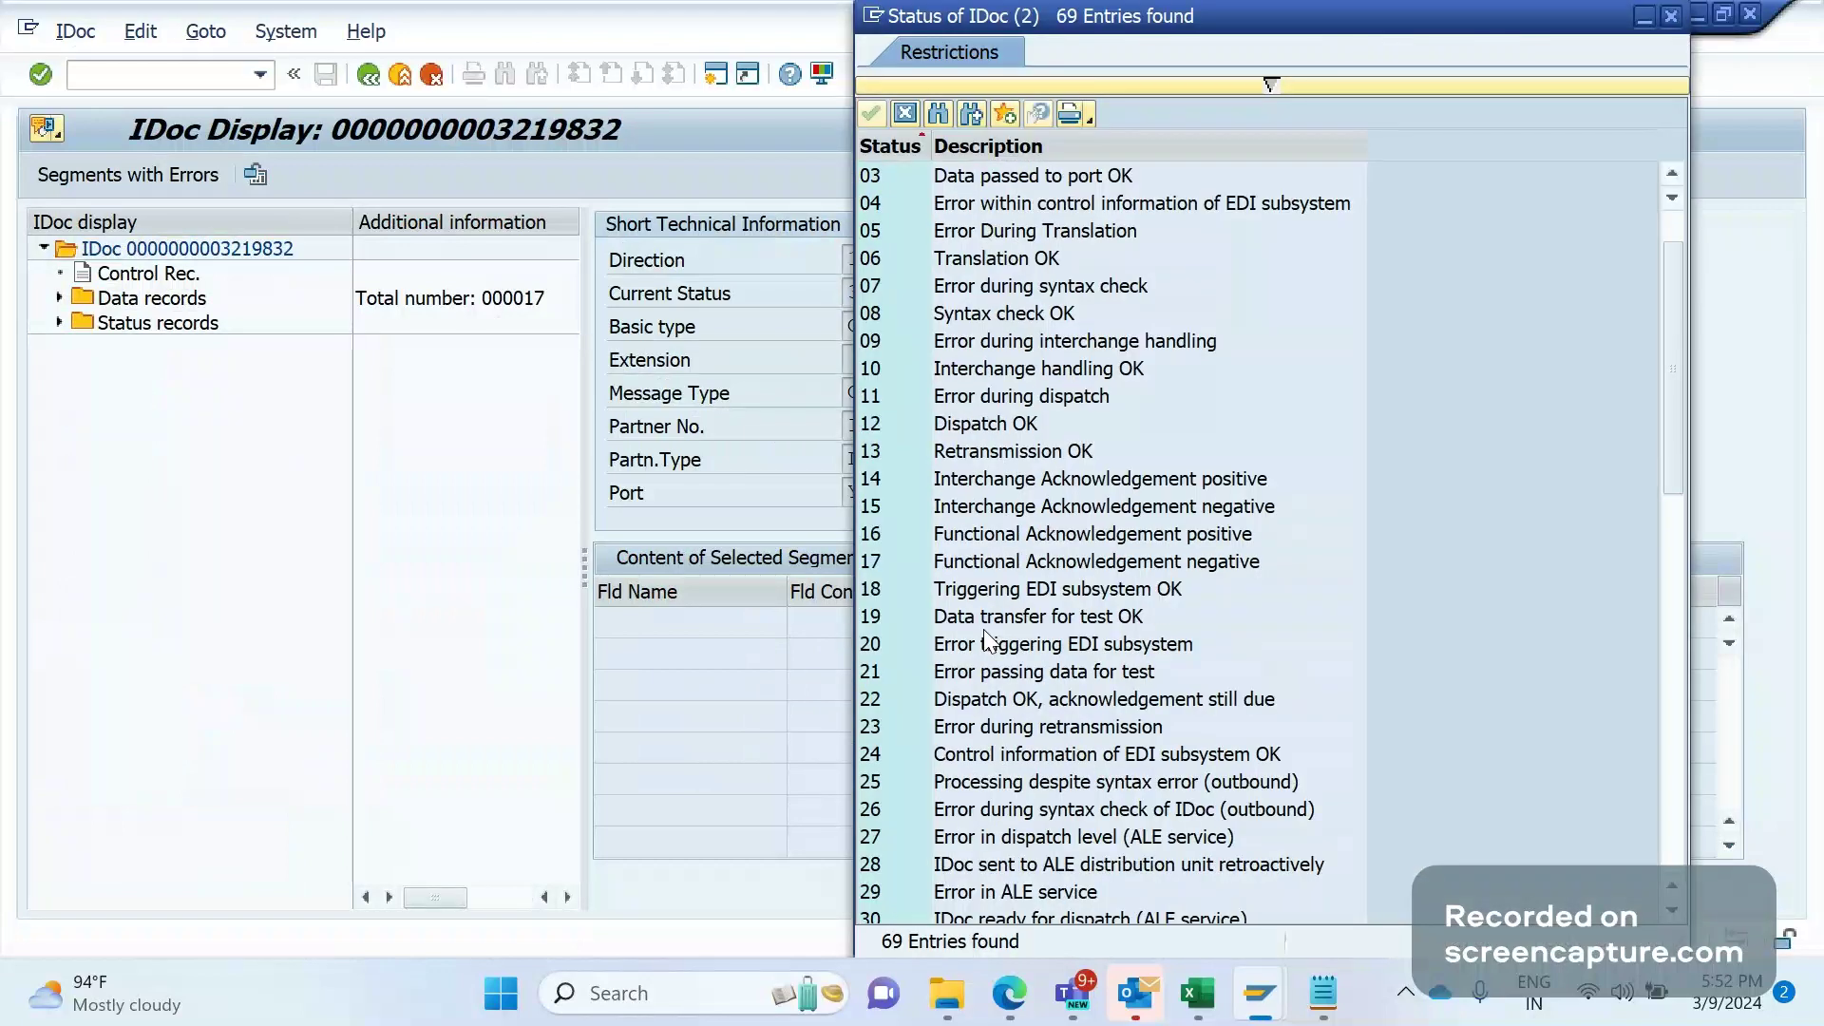
scroll(989, 642, down, 2)
click(953, 779)
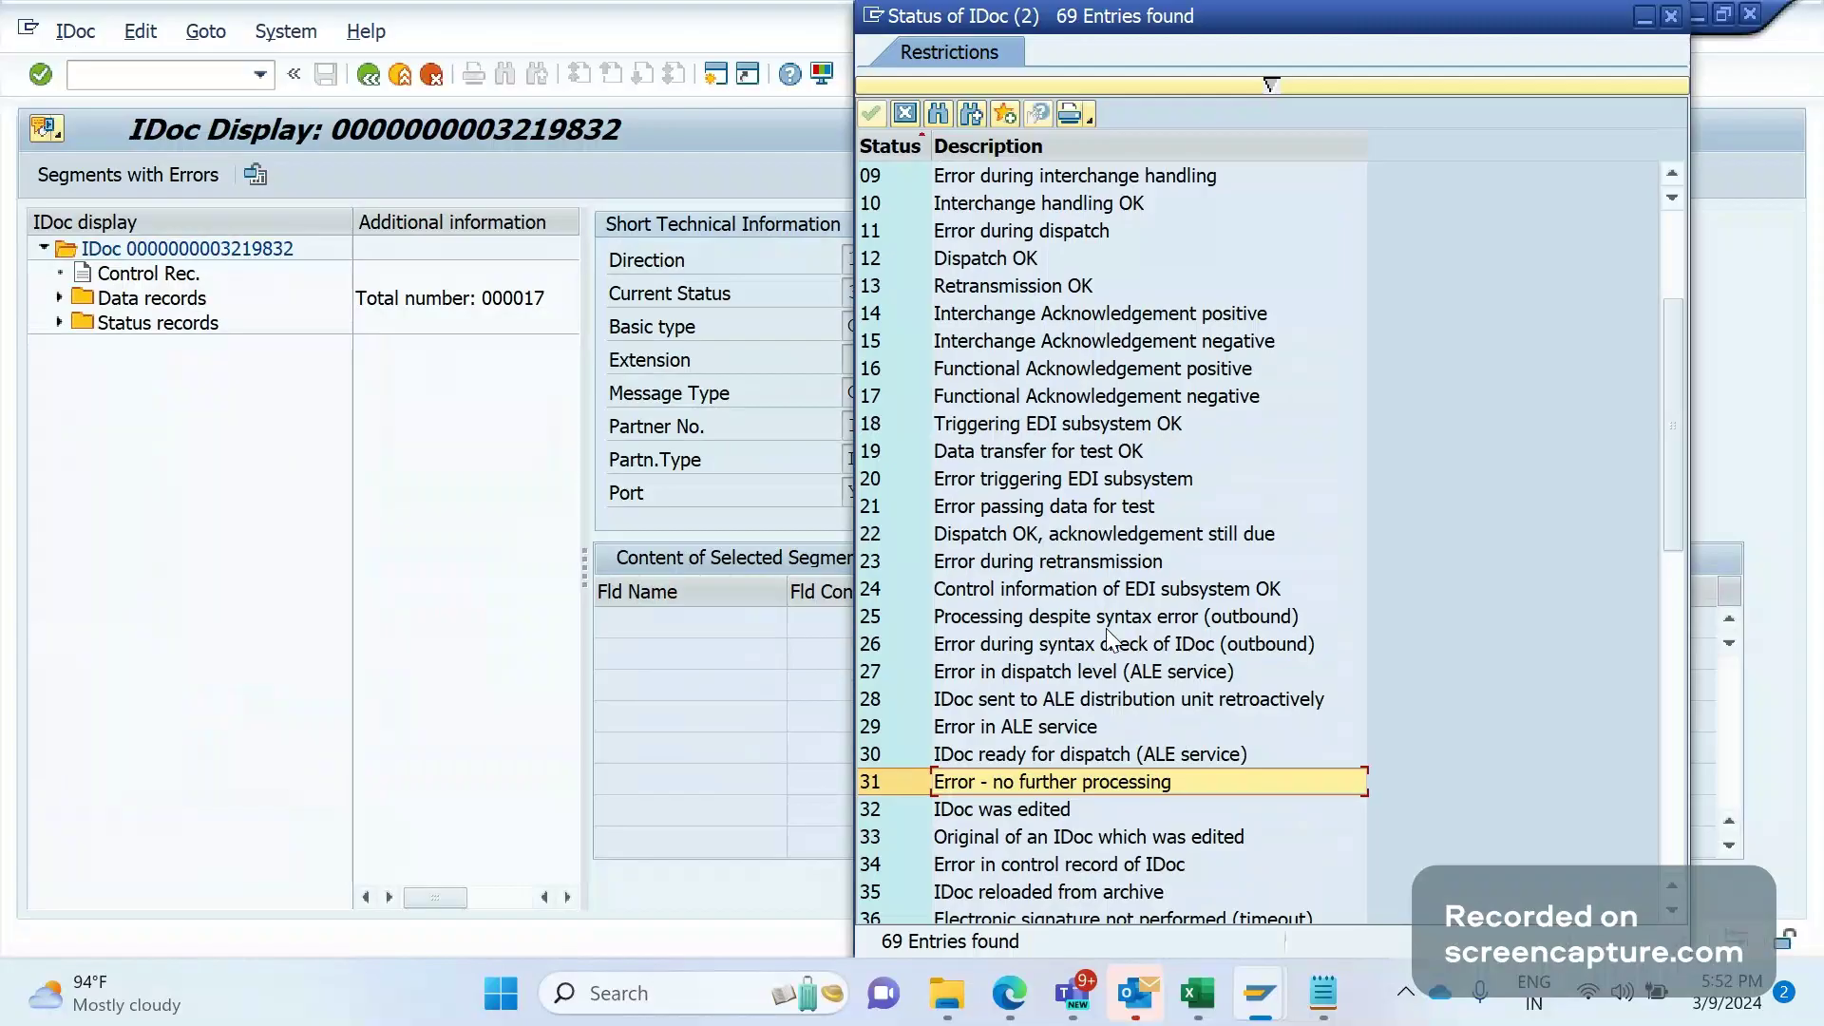
drag(1270, 49, 1458, 56)
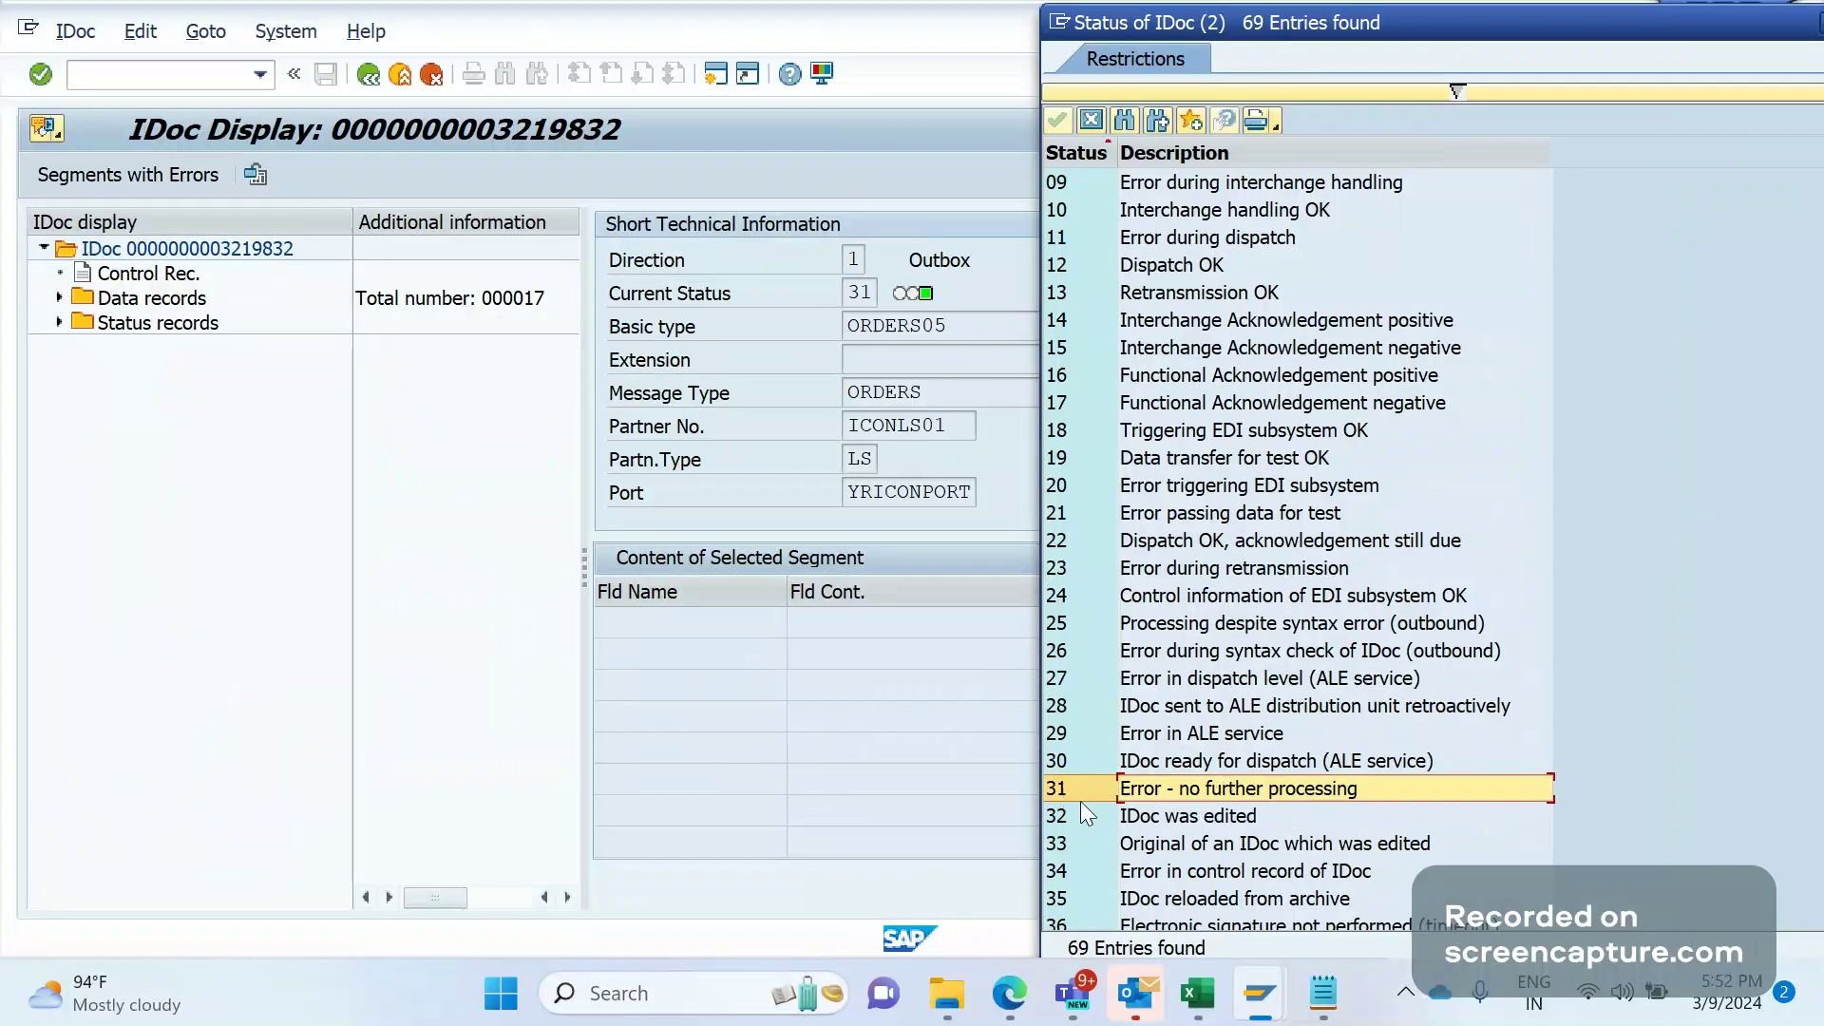
scroll(1080, 801, down, 2)
scroll(1304, 803, down, 7)
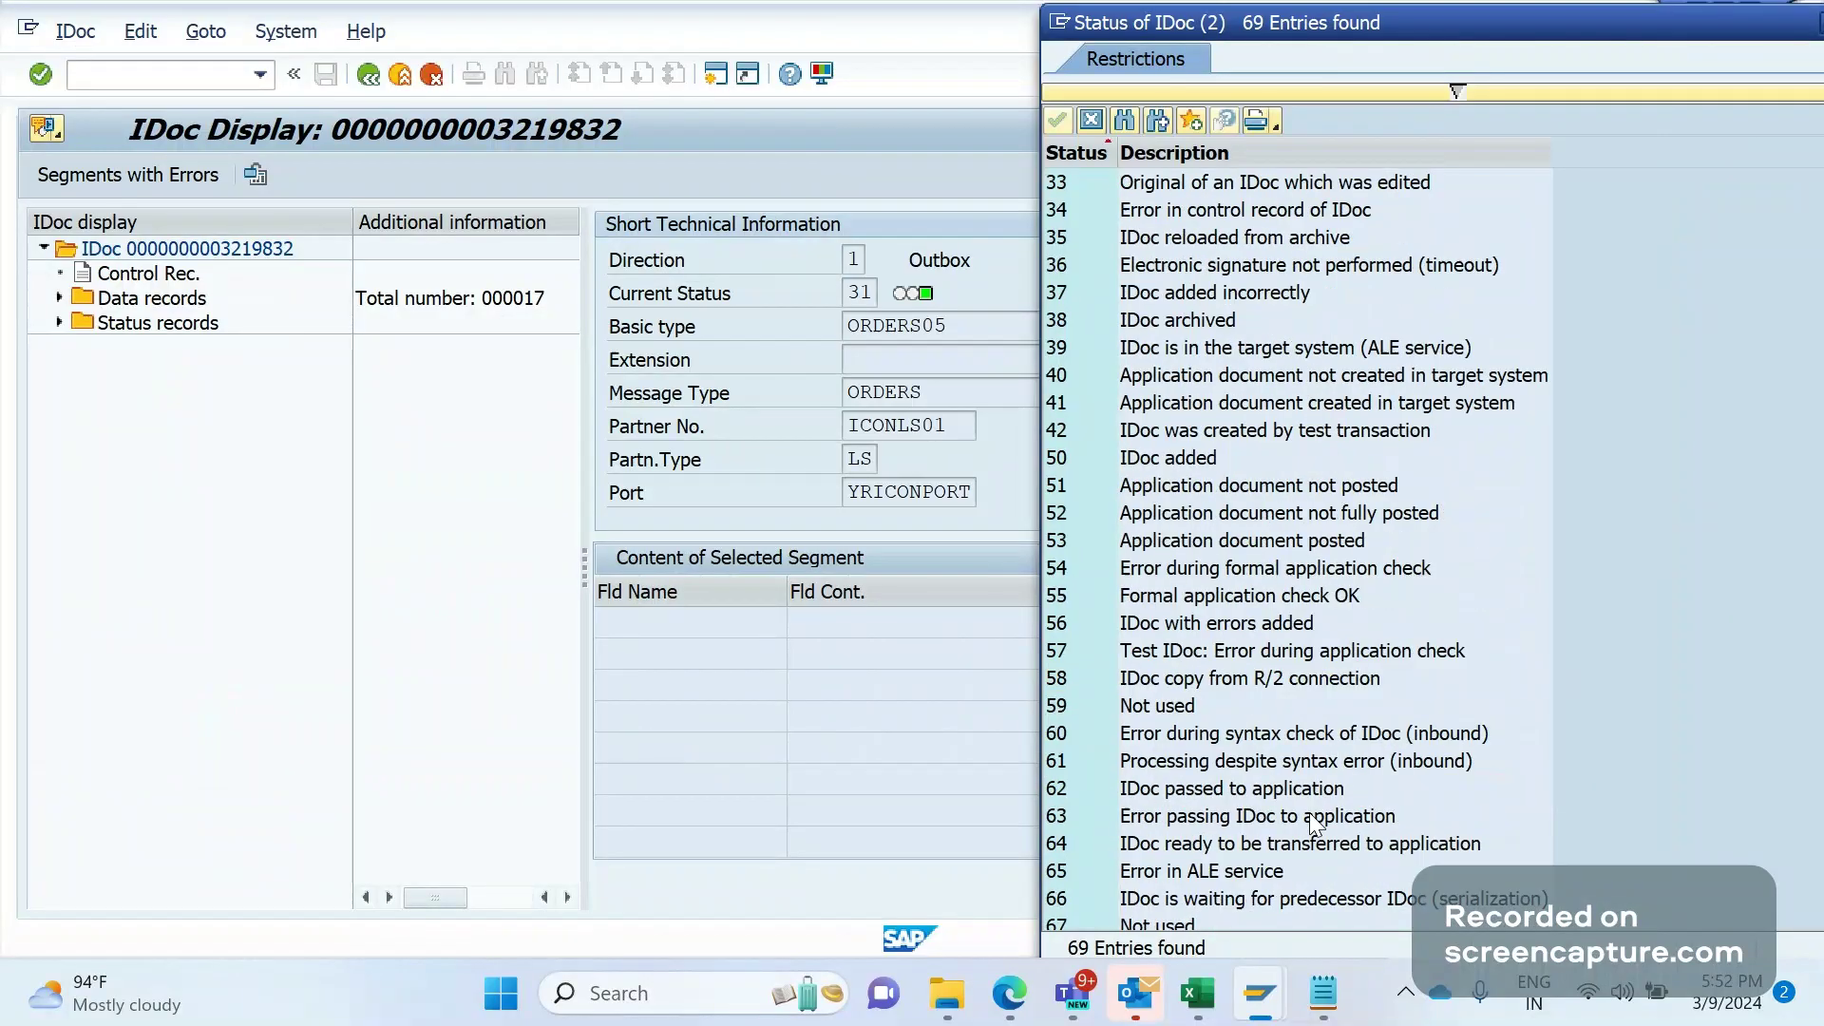
scroll(1313, 823, down, 2)
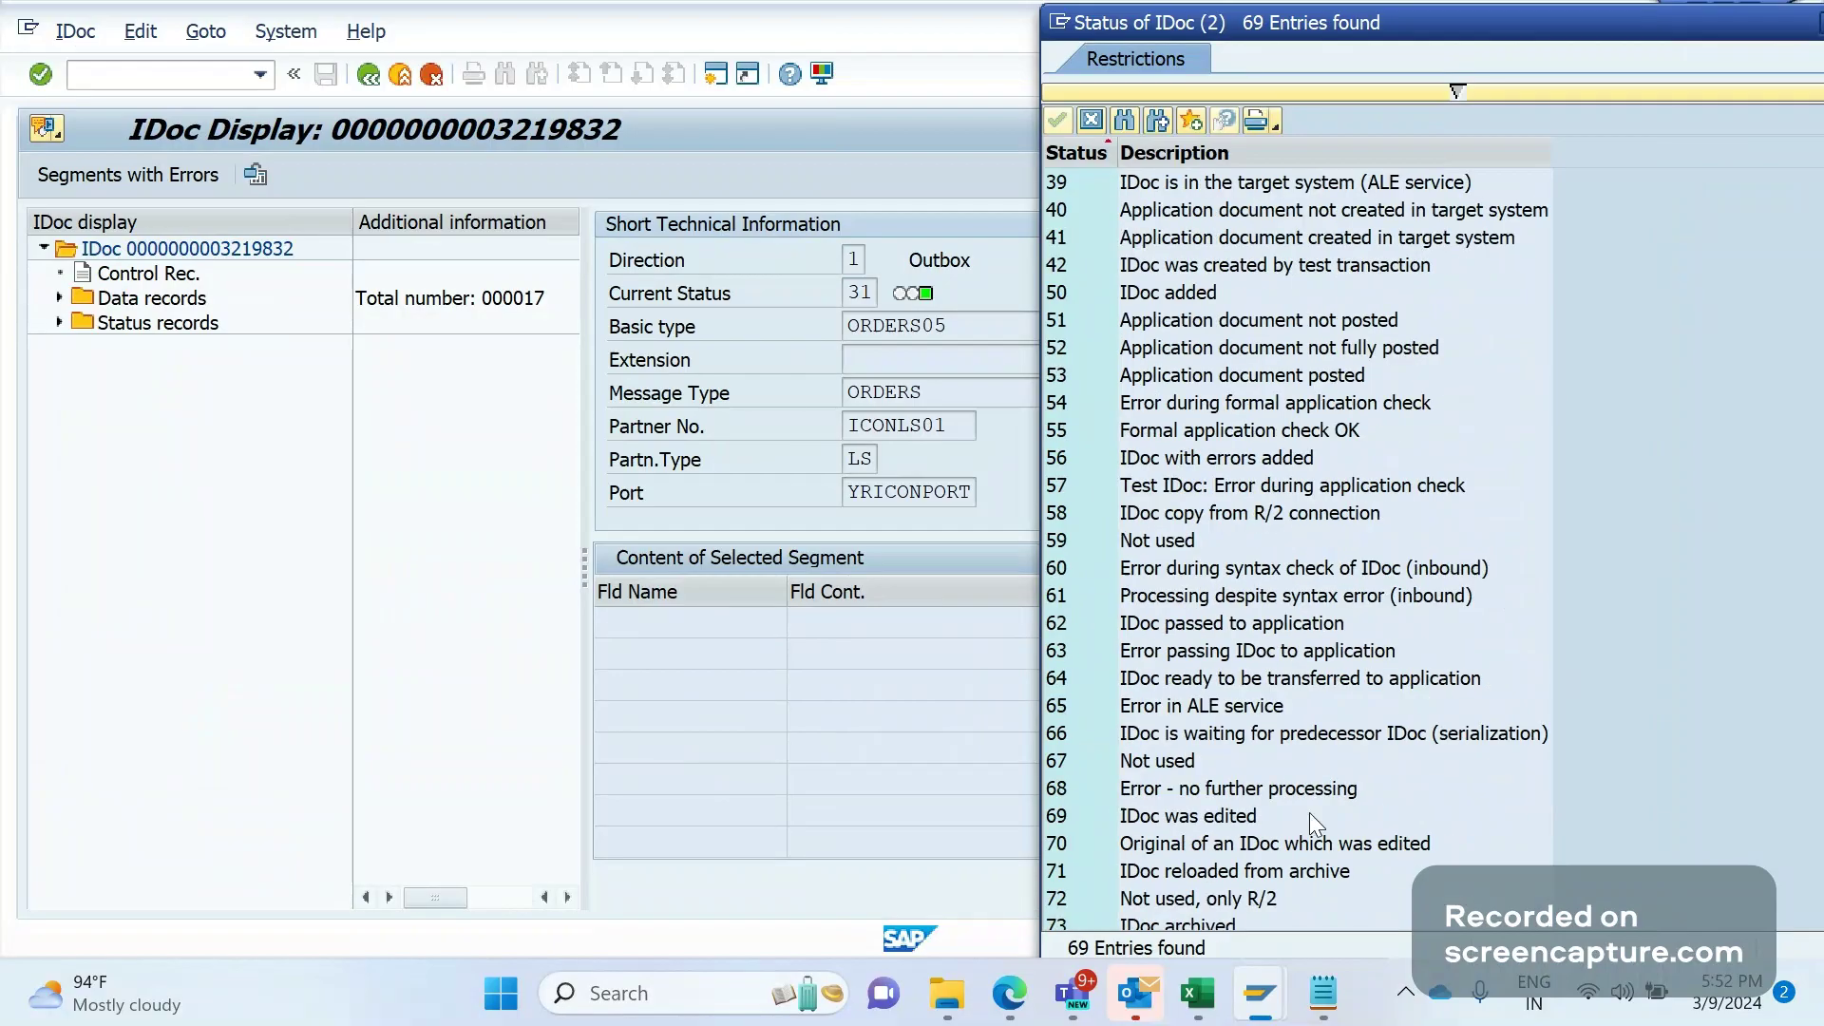
click(1161, 788)
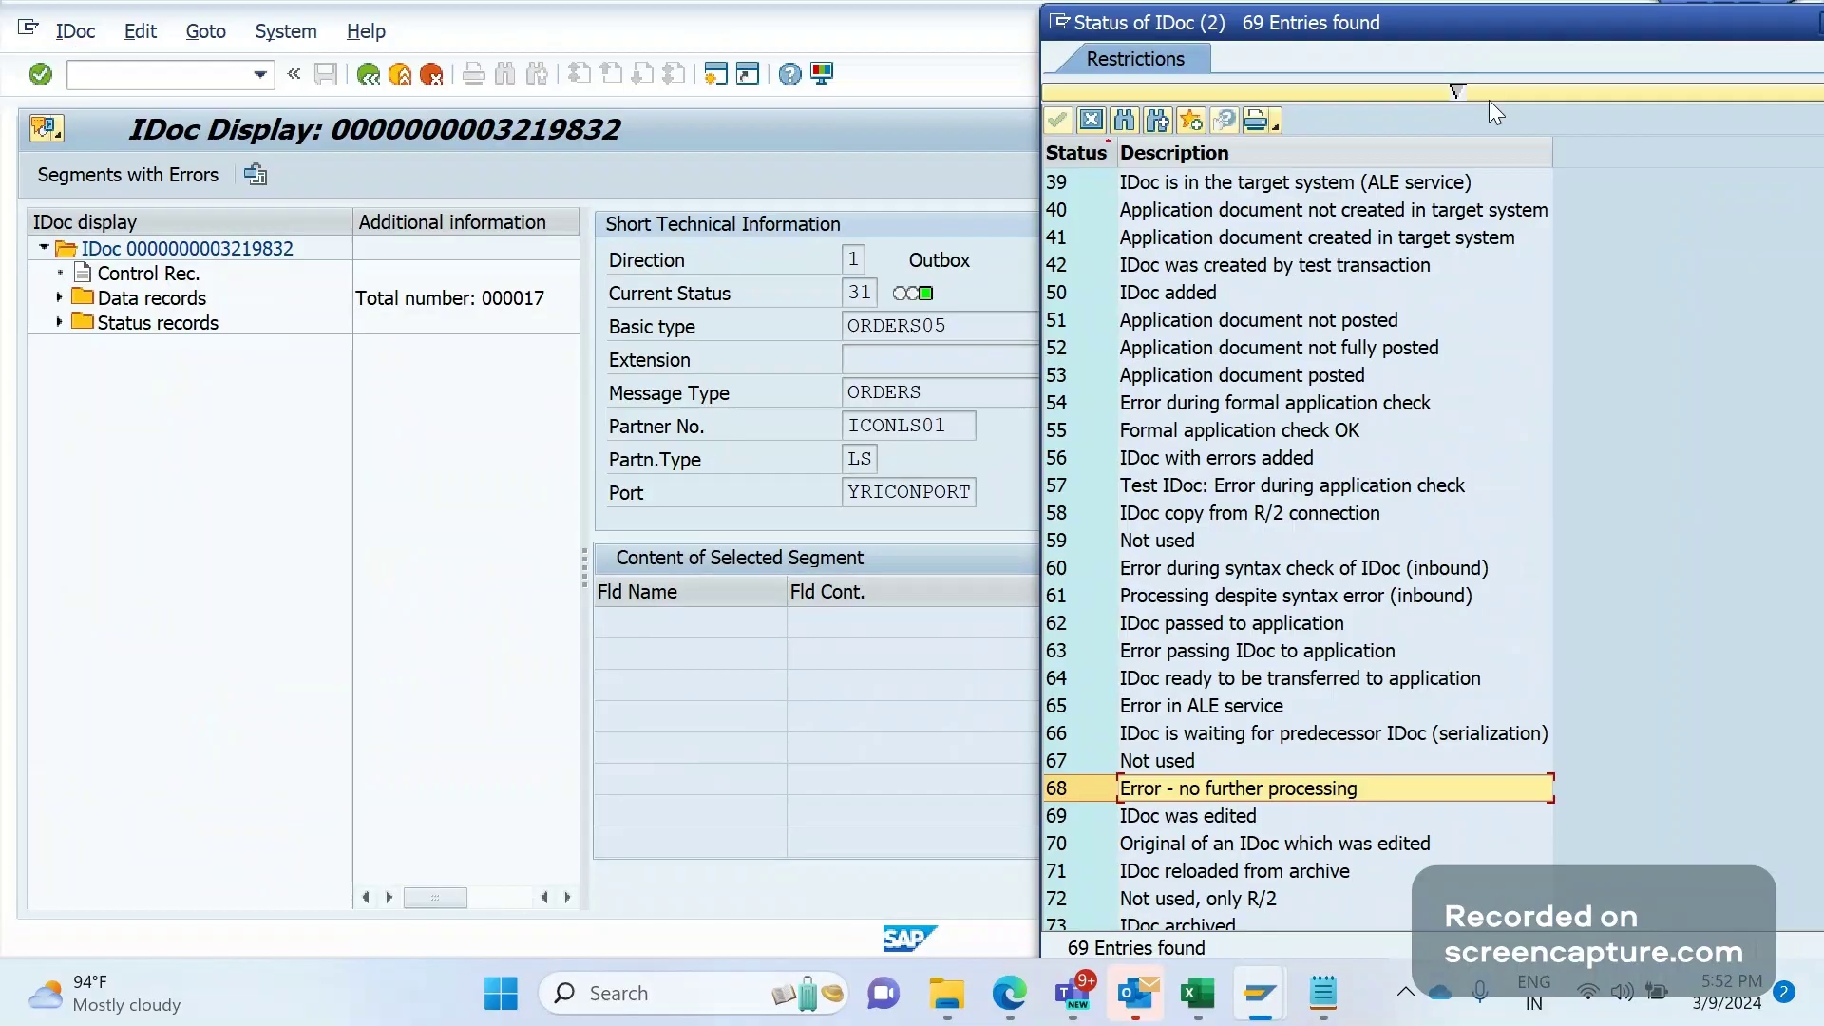
key(Escape)
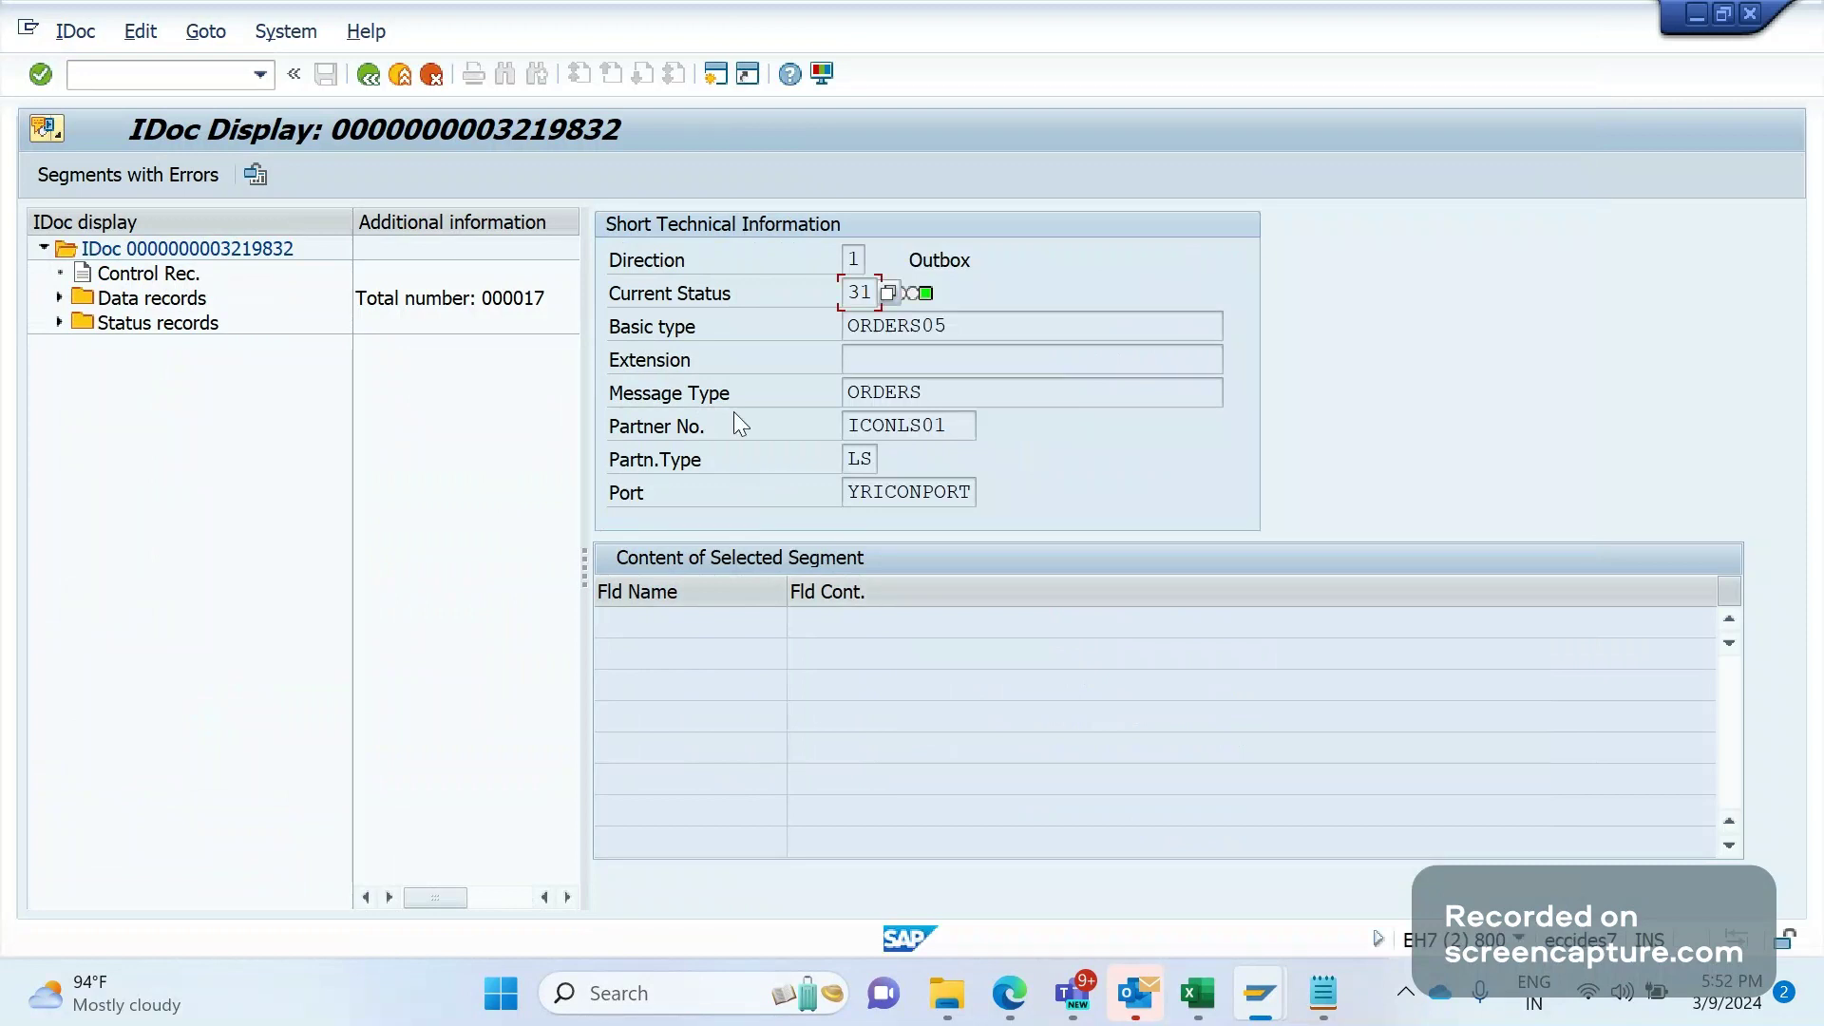
- Return to the IDoc list showing 'IDoc flagged for deletion' for 3219832, then switch to the Edge screen recorder
double_click(852, 291)
click(423, 470)
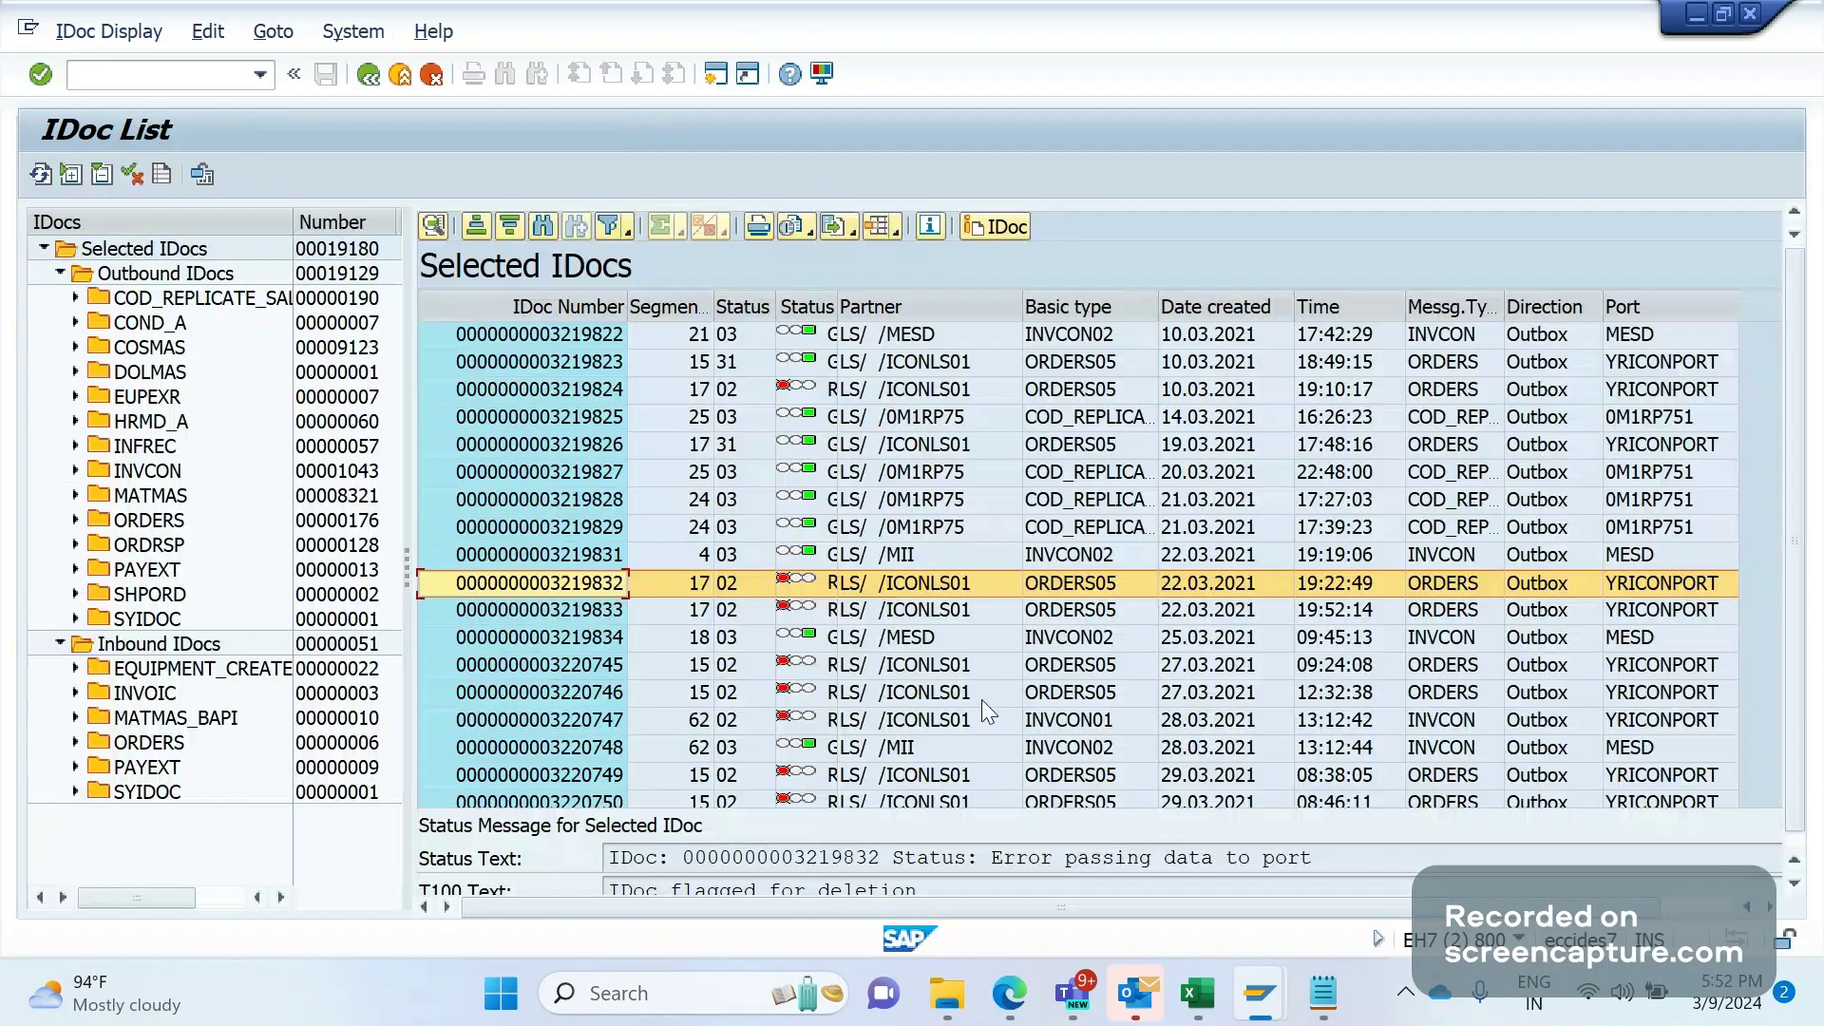
mouse_move(1010, 993)
click(704, 913)
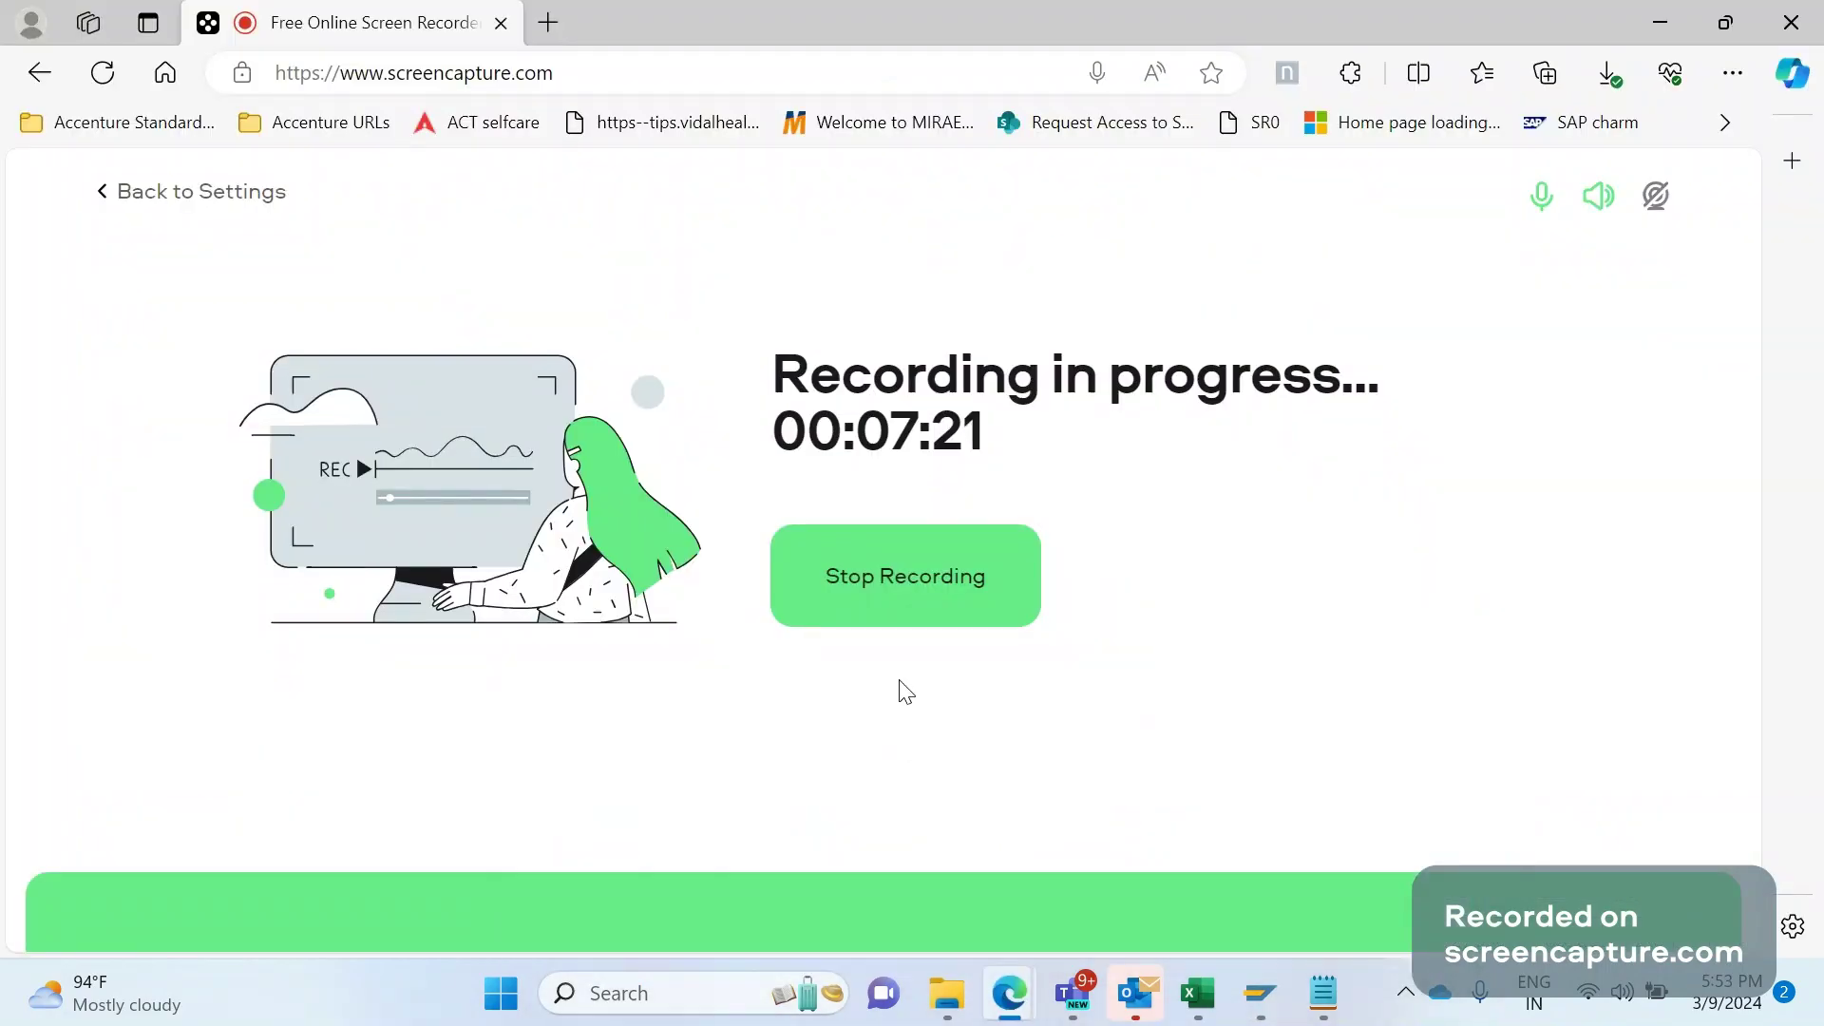